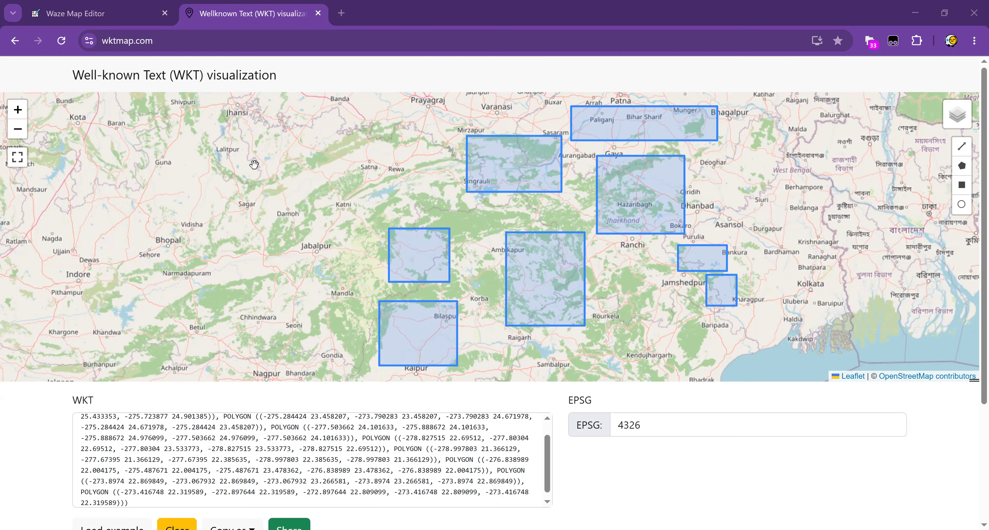
Switch to Waze Map Editor and move the floating vertical strip of script icons to the opposite edge of the map.
left_click(115, 19)
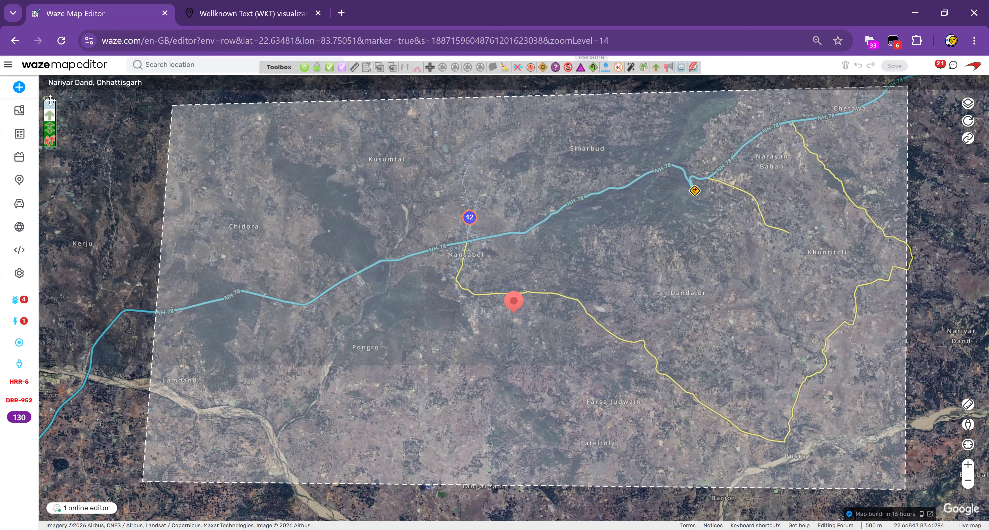
left_click_drag(49, 101, 945, 278)
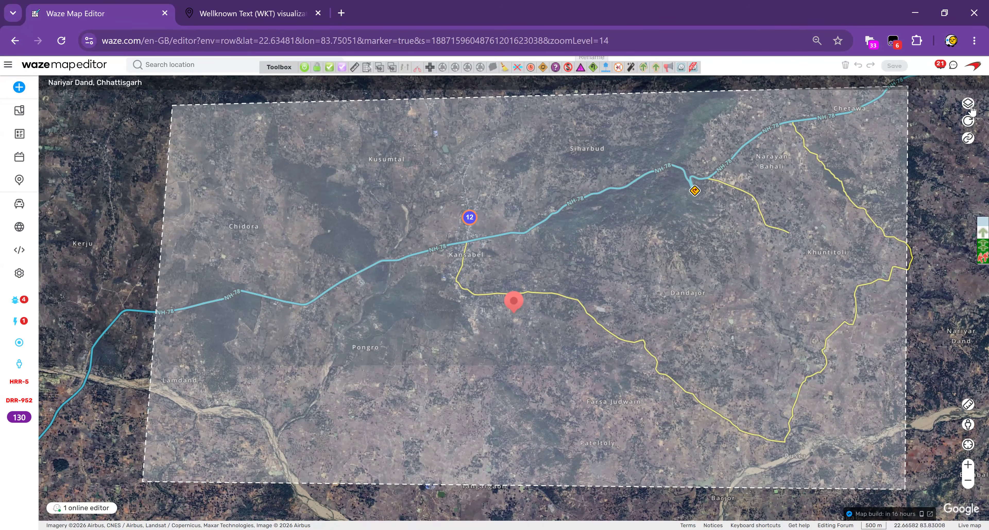
Review the available map layers, from Tasks to Restricted areas, and collapse the Hazards group.
left_click(967, 103)
scroll(957, 405, "down", 5)
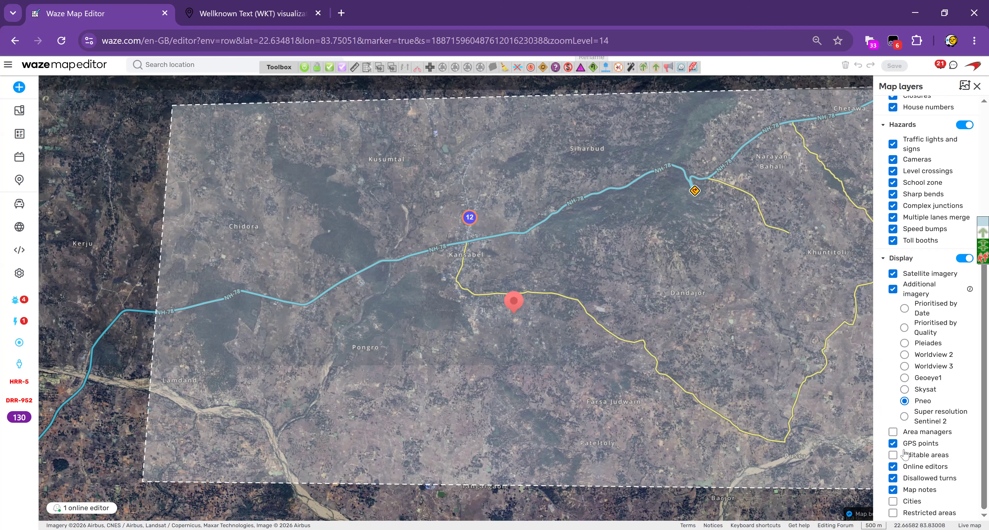
scroll(904, 454, "up", 5)
scroll(905, 454, "up", 1)
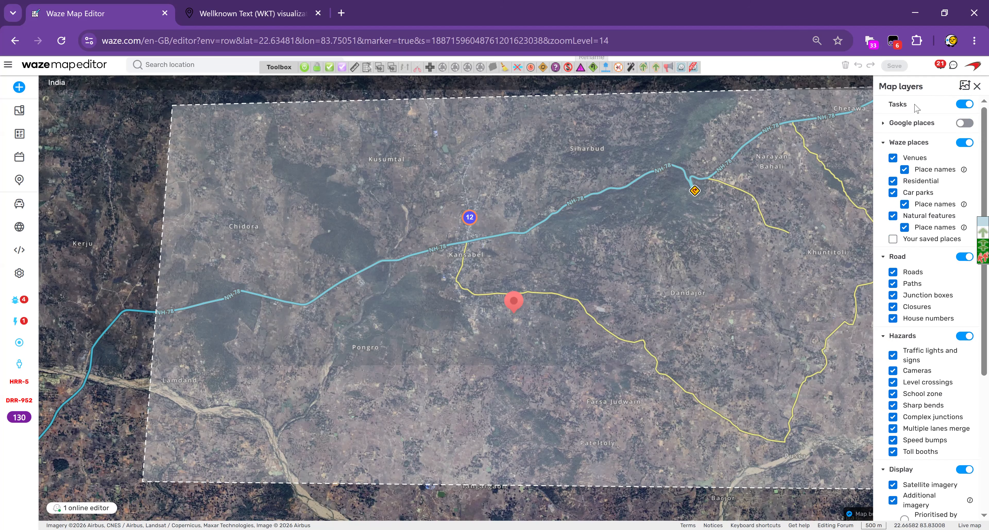
left_click(883, 337)
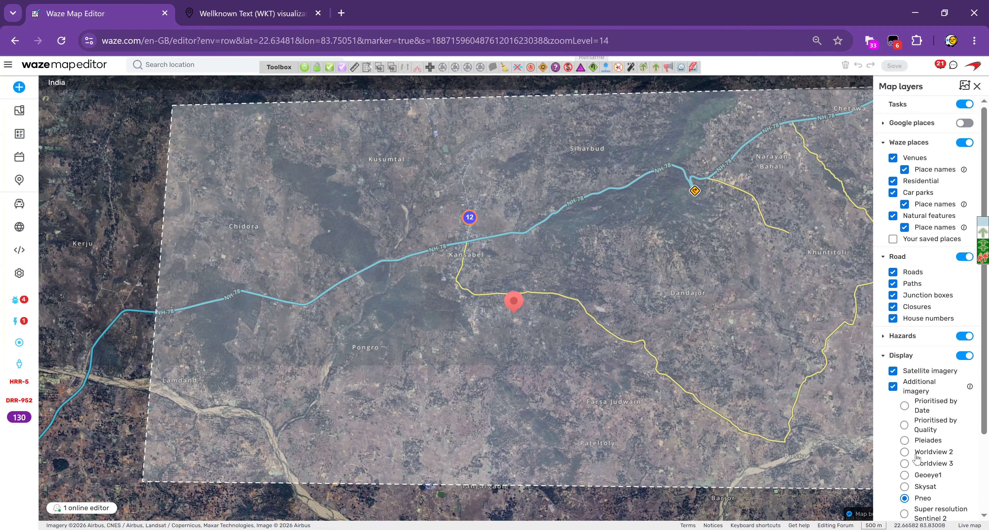
scroll(897, 424, "down", 3)
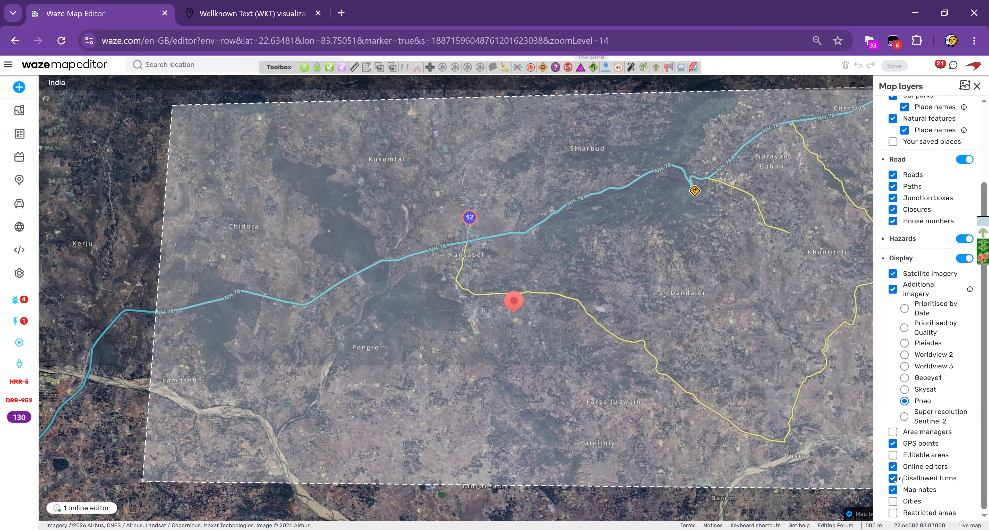
scroll(898, 476, "up", 3)
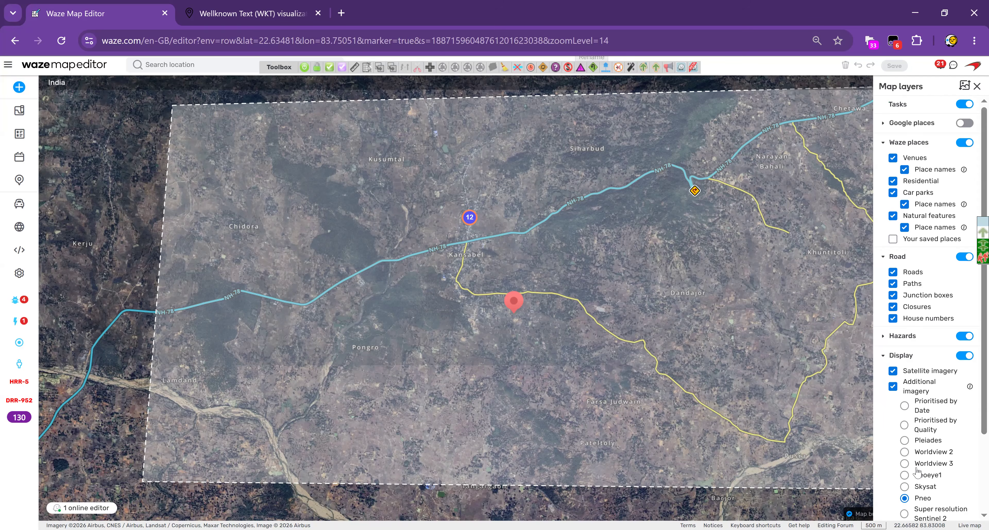
left_click(976, 86)
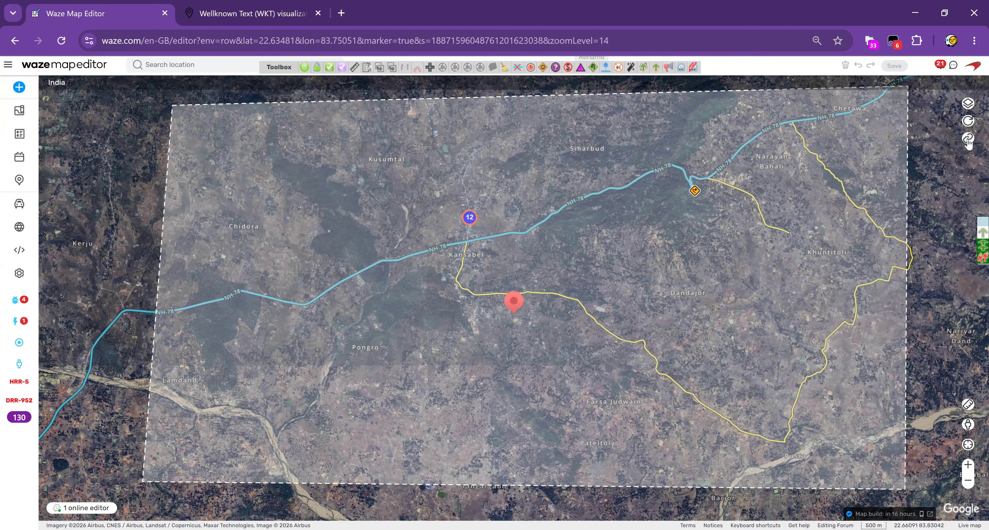
Copy the permalink for the current map location without layer settings, and dismiss the sharing dialog.
left_click(968, 139)
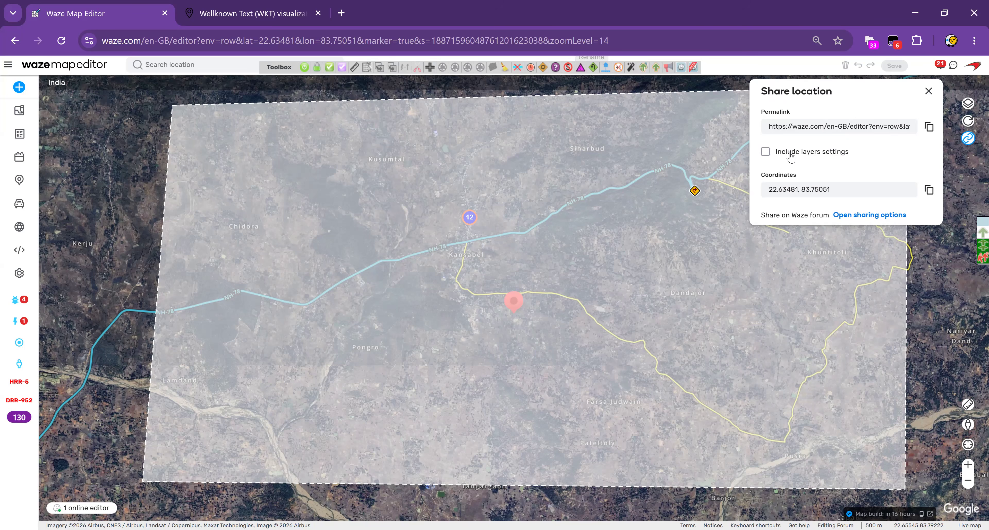
left_click(930, 128)
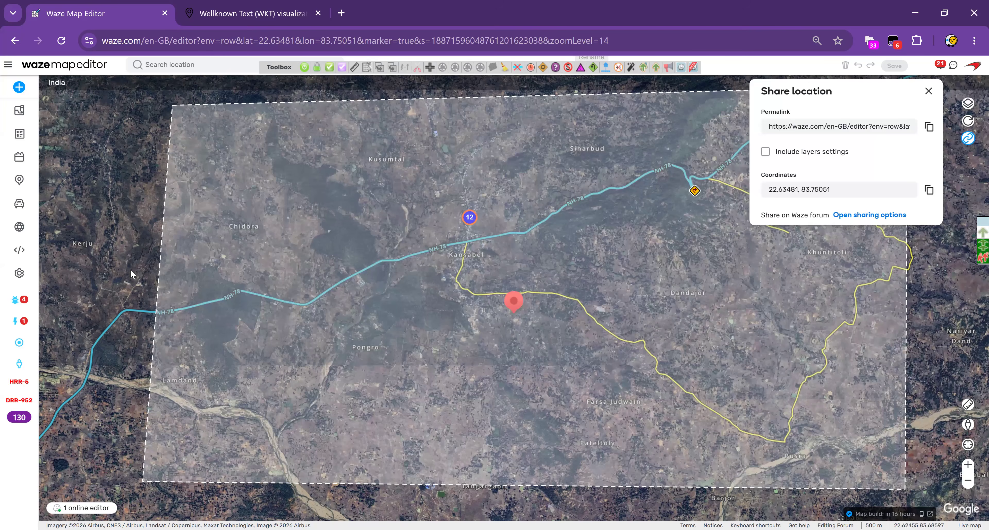
left_click(130, 270)
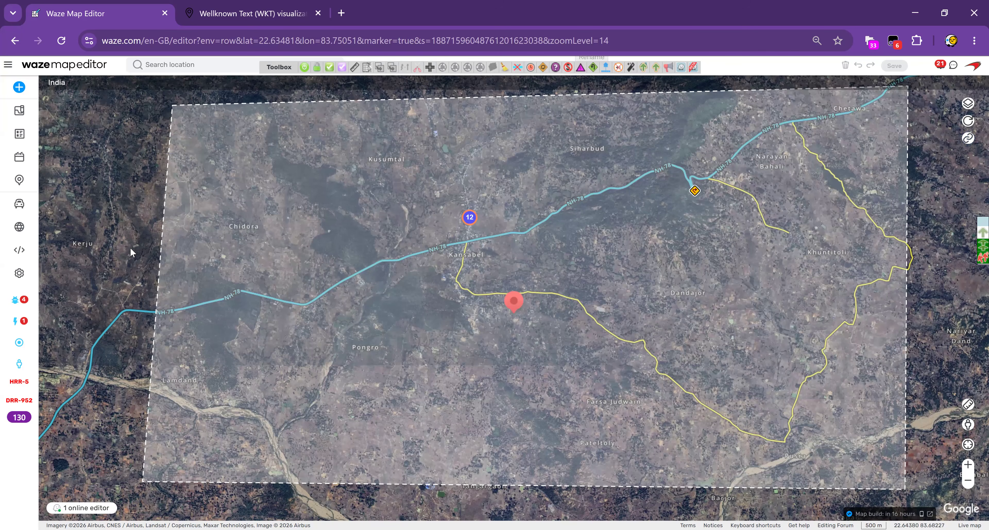
Select the large area note covering Kansabel and read its road and POI mapping instructions.
left_click_drag(131, 248, 128, 263)
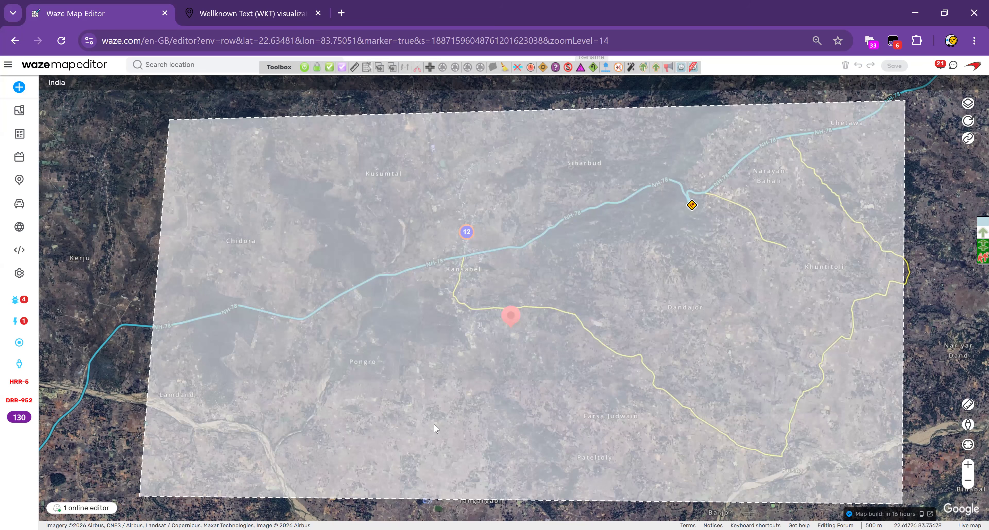
left_click(249, 165)
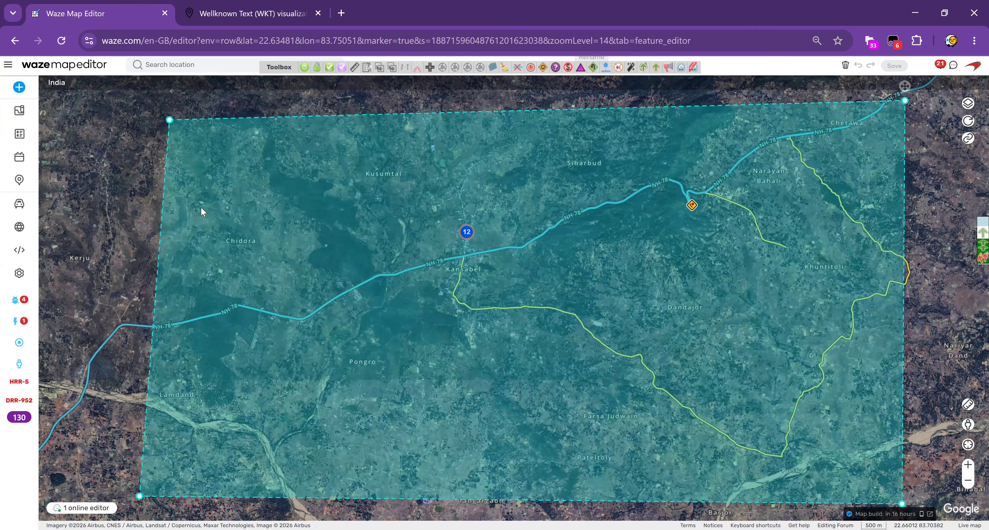
left_click(133, 191)
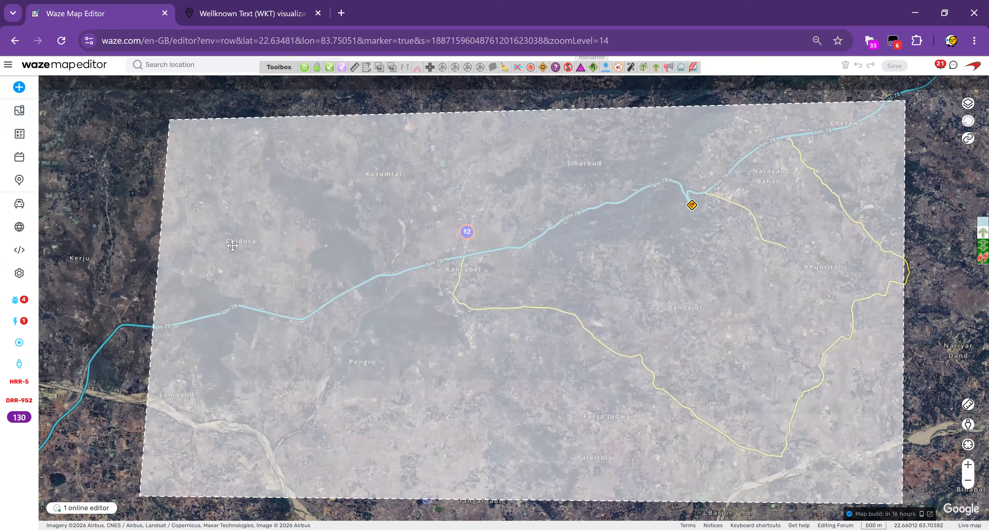
left_click(233, 248)
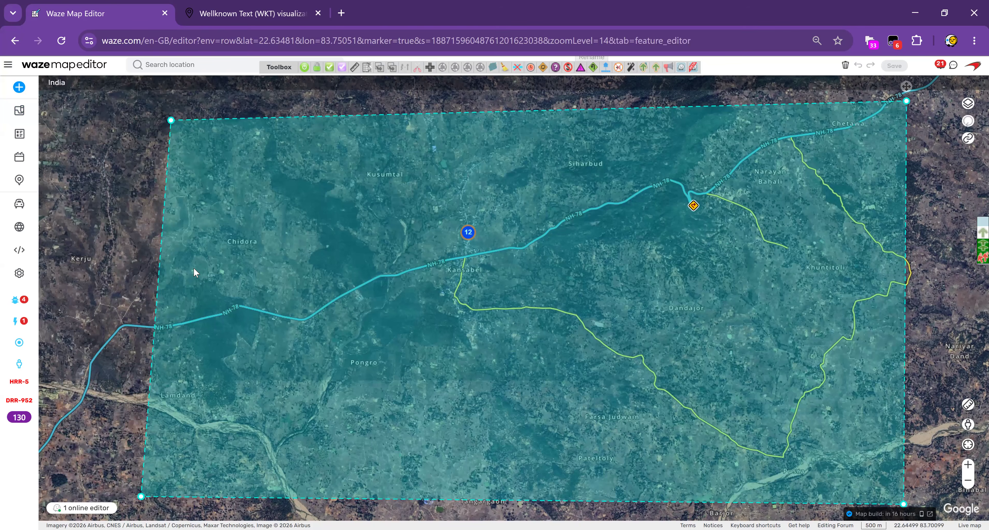
key("Escape")
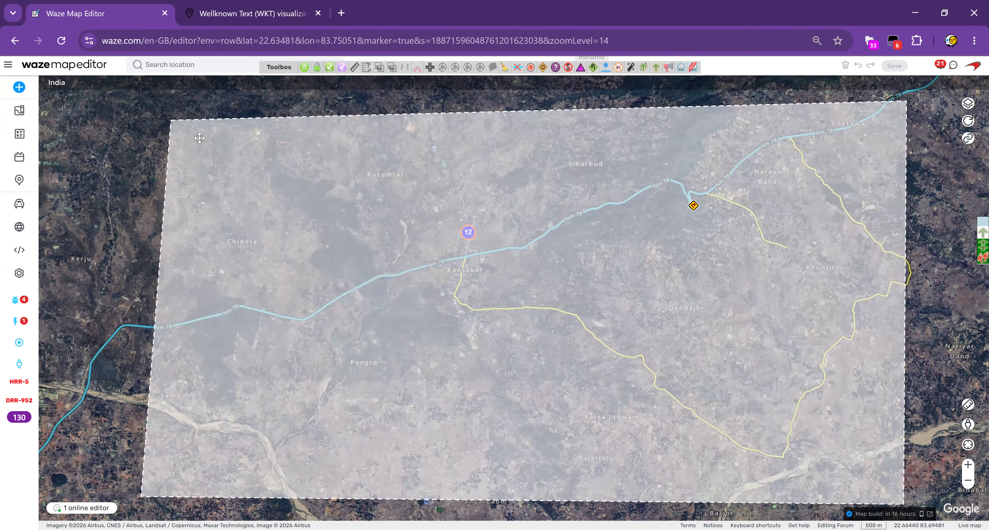
left_click(200, 143)
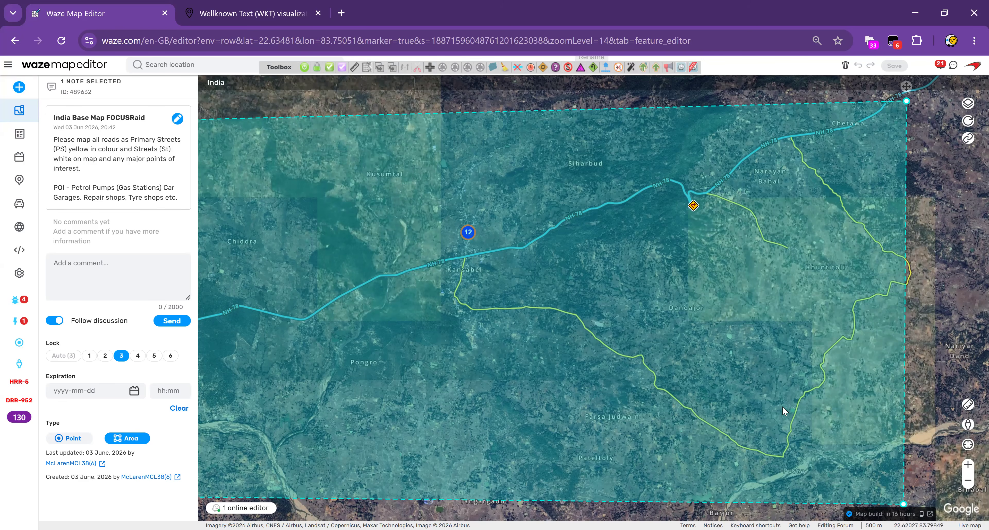
Examine how the yellow primary street lines up with the satellite imagery near the pond around Pusra.
scroll(782, 407, "up", 1)
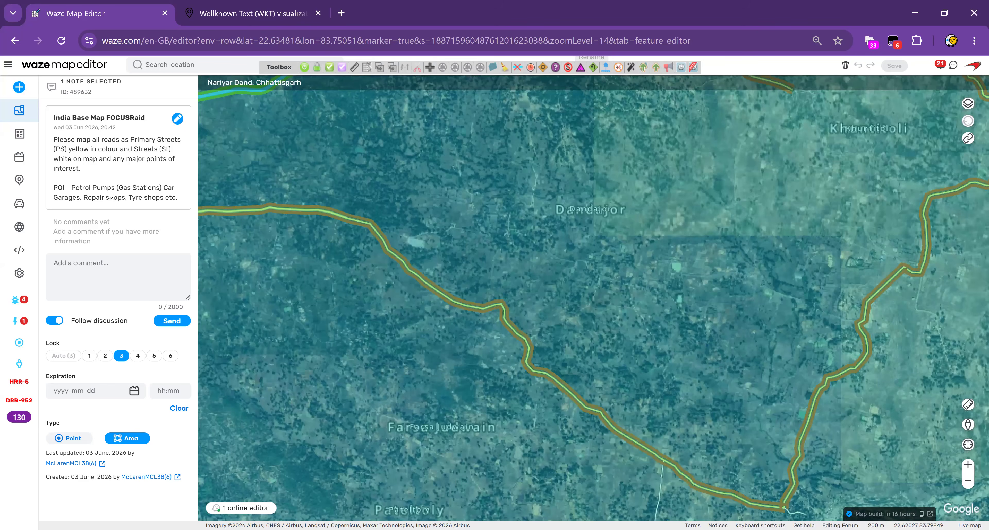
scroll(628, 370, "up", 1)
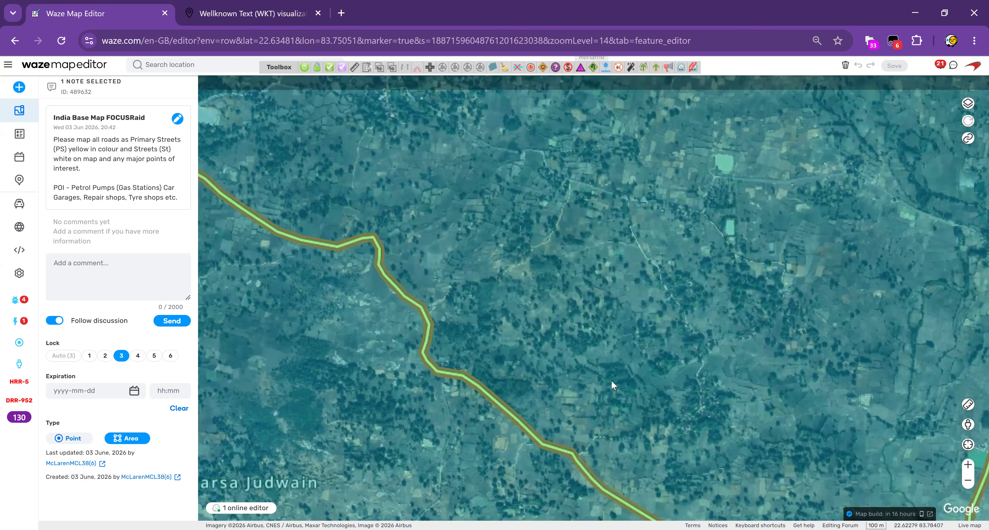
left_click_drag(338, 154, 578, 324)
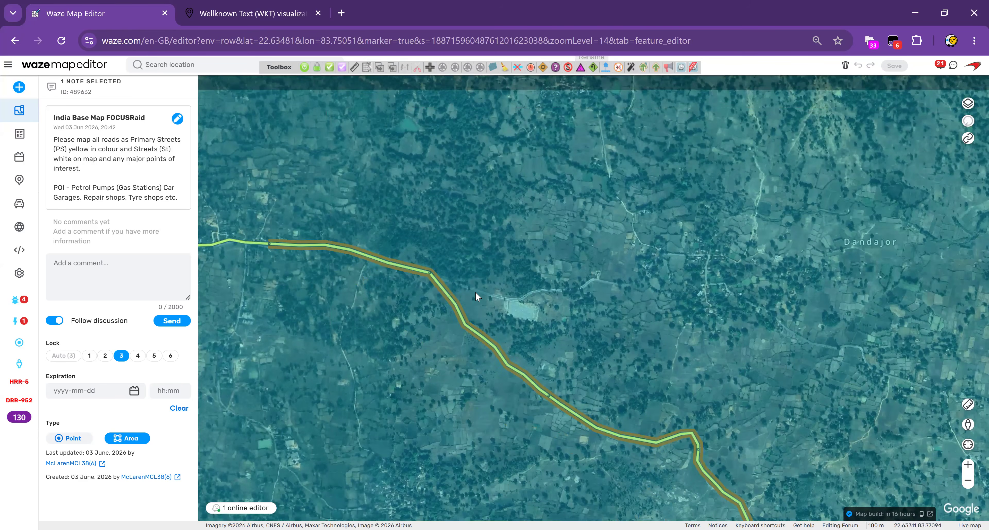
scroll(475, 292, "up", 1)
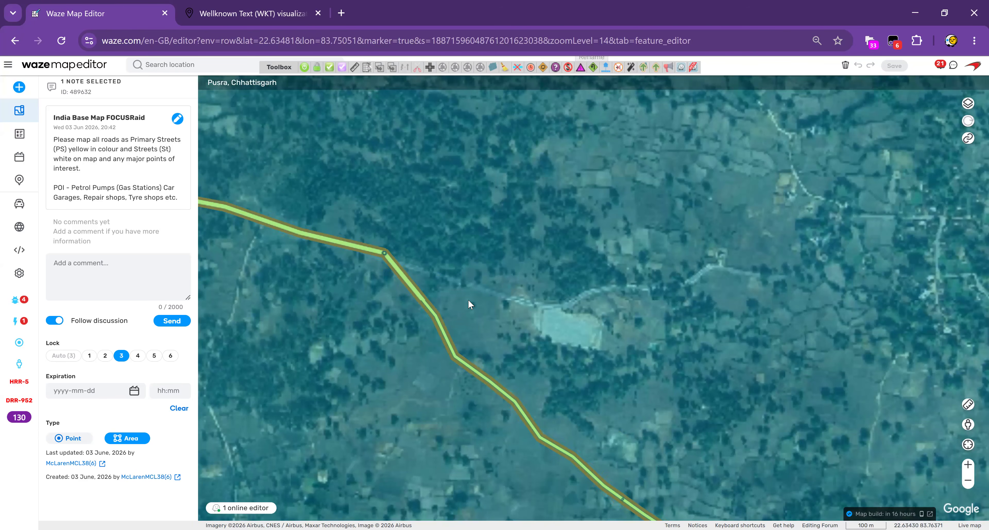
scroll(468, 300, "up", 1)
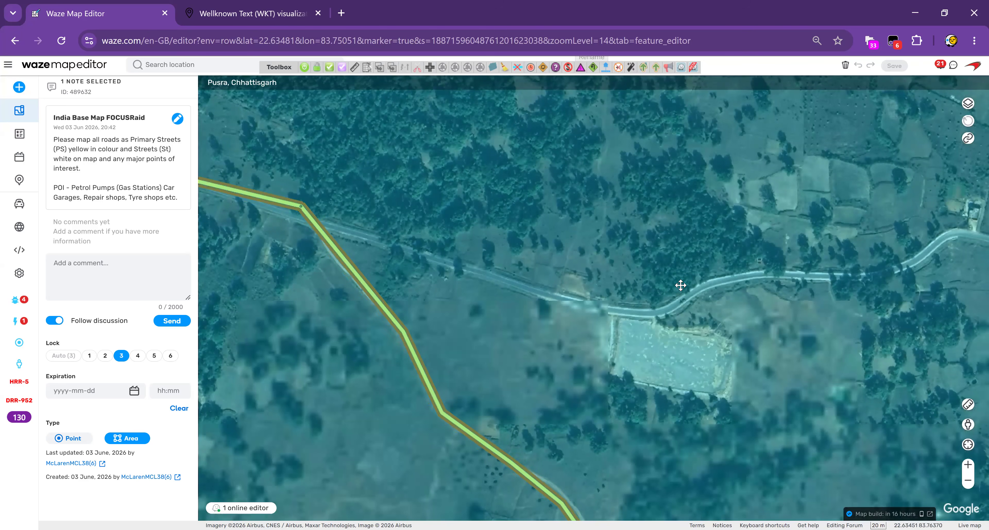
key("Left")
key("Left")
key("Left")
key("Left")
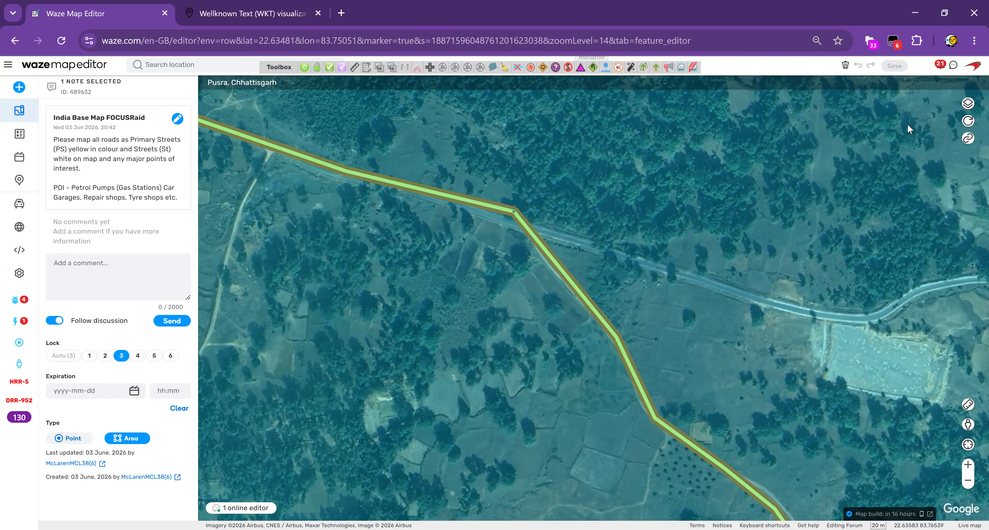
Hide the map notes layer so the note area no longer covers the satellite imagery.
left_click(968, 105)
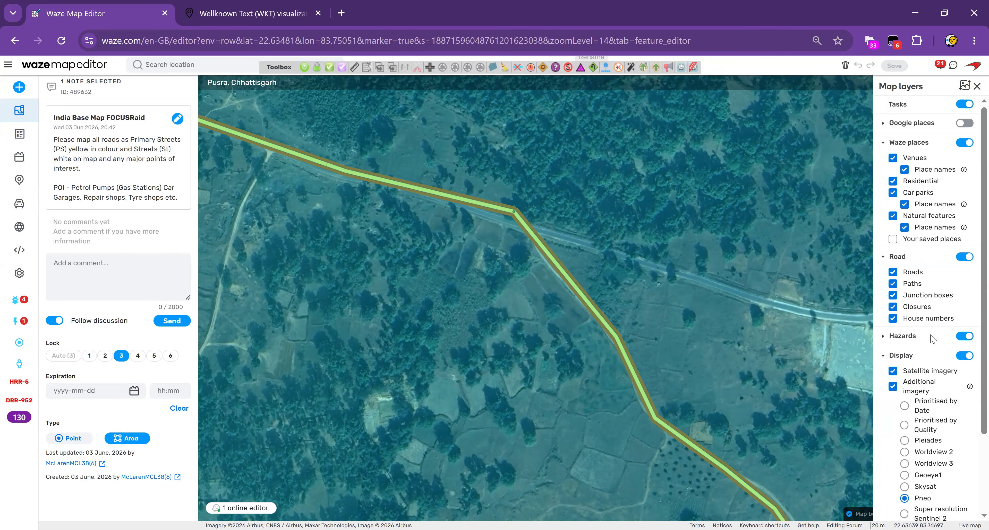
scroll(918, 336, "down", 3)
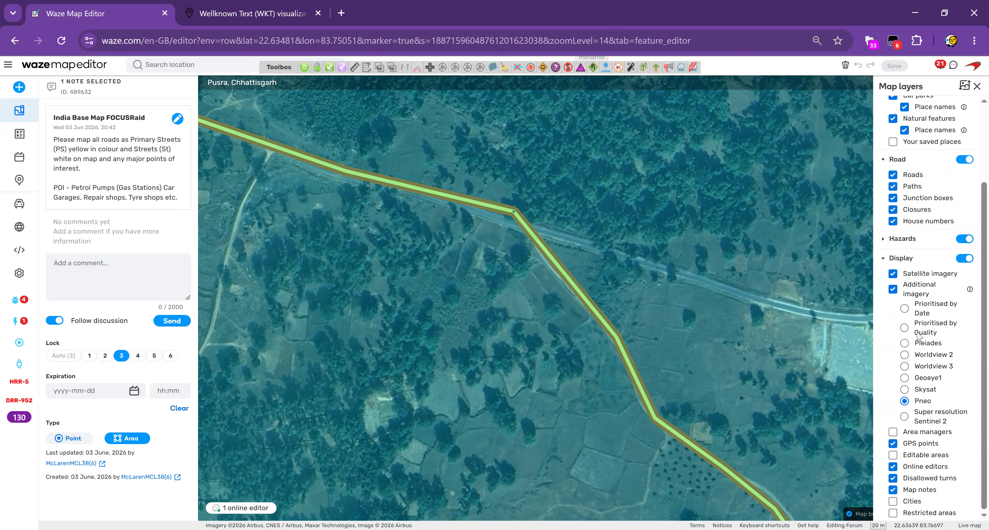
left_click(892, 491)
left_click(976, 86)
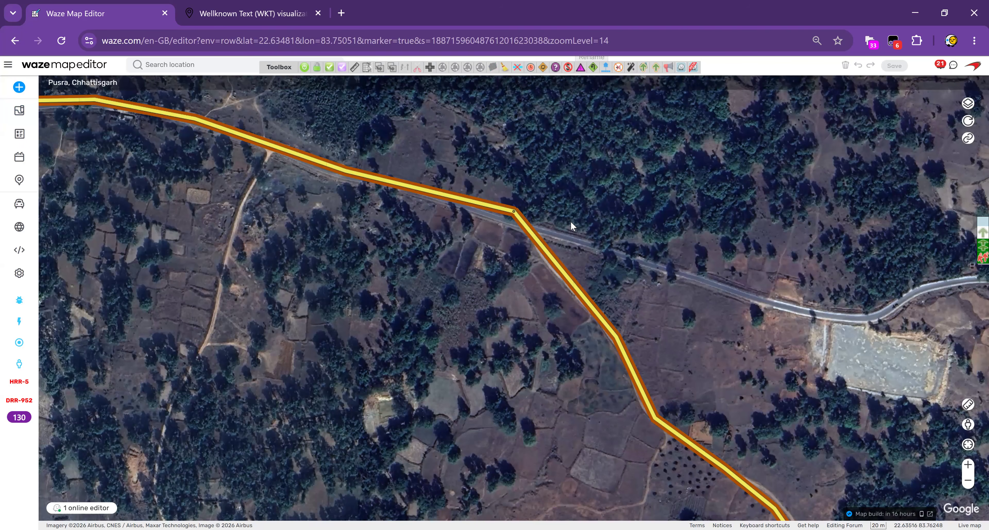
Select both segments meeting at the sharp bend near Pusra, and move their junction and the adjacent western geometry points onto the imaged road.
scroll(564, 213, "up", 1)
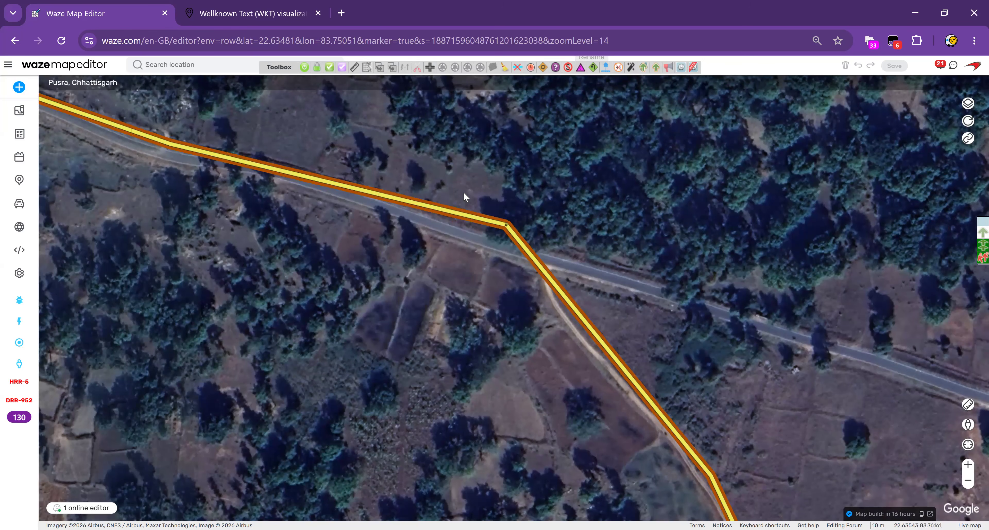
left_click_drag(482, 193, 521, 241)
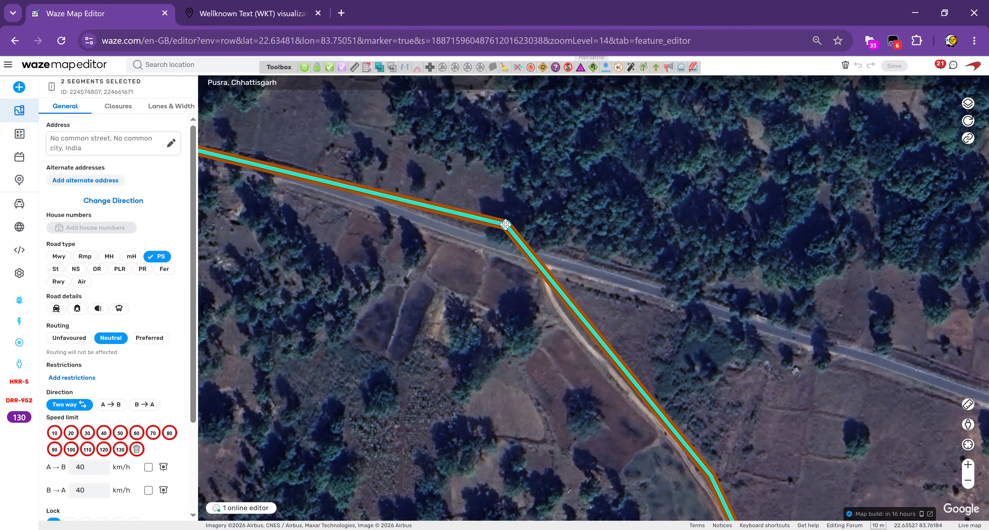
mouse_move(505, 225)
left_mouse_down()
mouse_move(512, 250)
mouse_move(544, 262)
left_mouse_up()
left_click_drag(484, 257, 667, 311)
left_click_drag(540, 245, 607, 266)
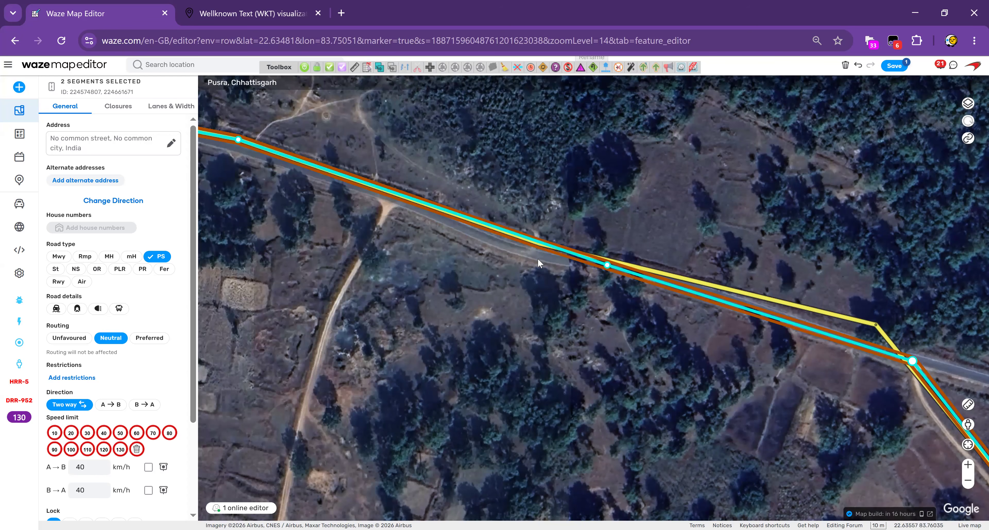
left_click_drag(538, 248, 538, 254)
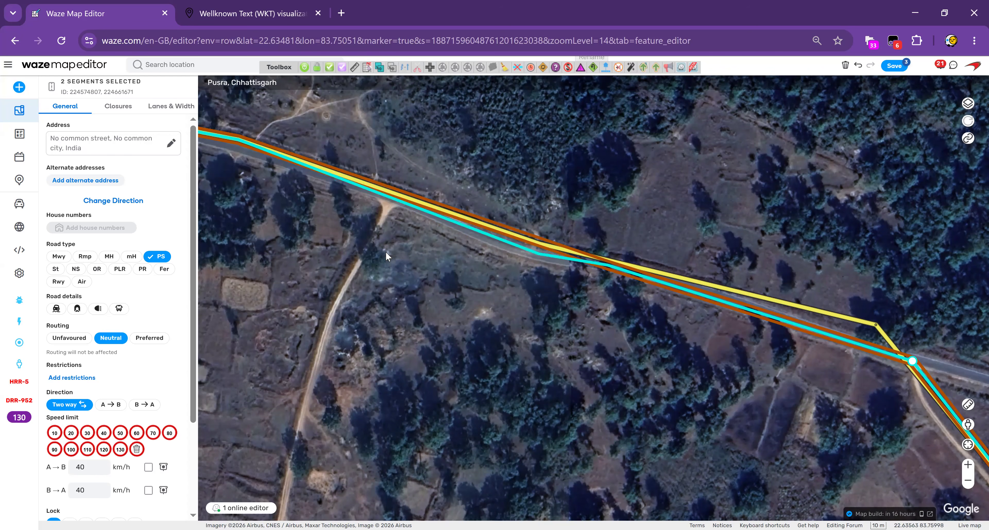
Move the three geometry points farther west along the selected primary street onto the imaged road.
left_click_drag(349, 242, 797, 345)
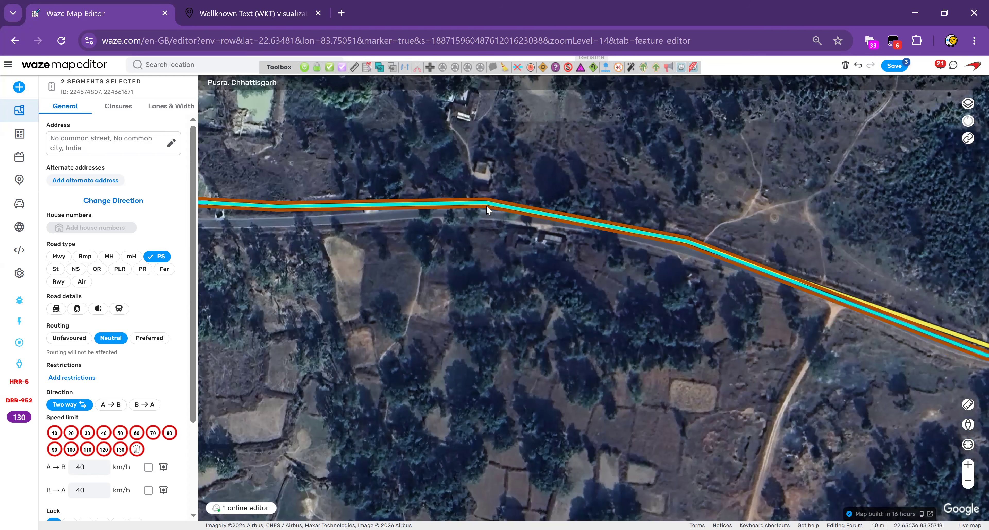
left_click_drag(486, 203, 486, 213)
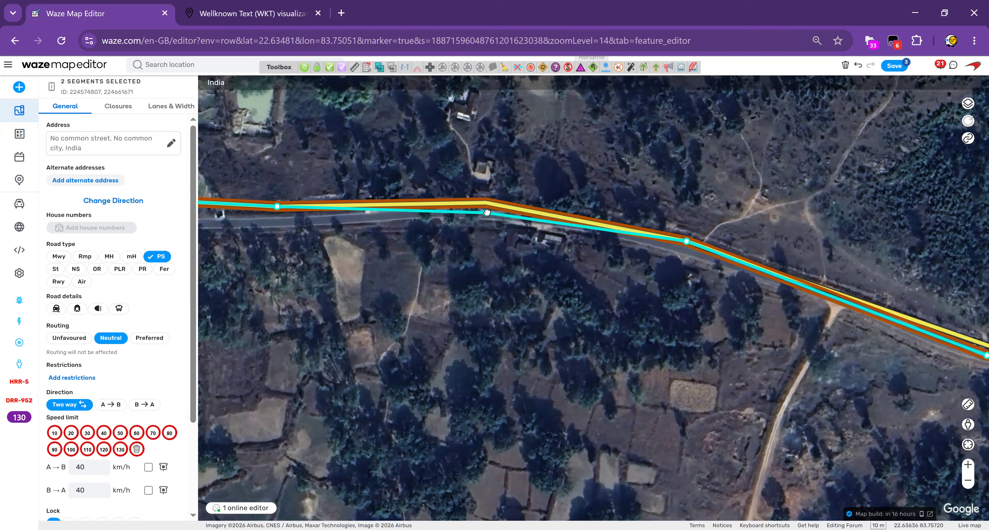
left_click_drag(682, 240, 672, 241)
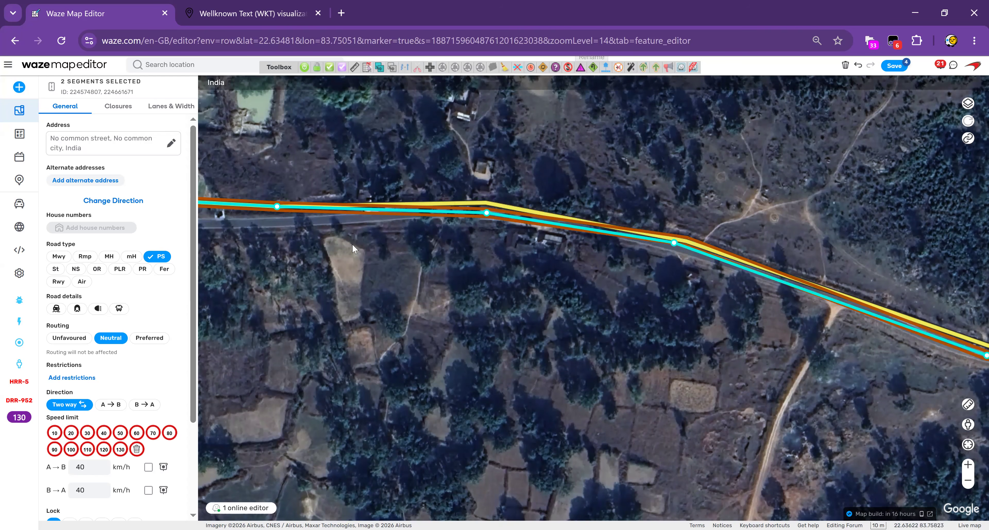
left_click_drag(277, 207, 277, 222)
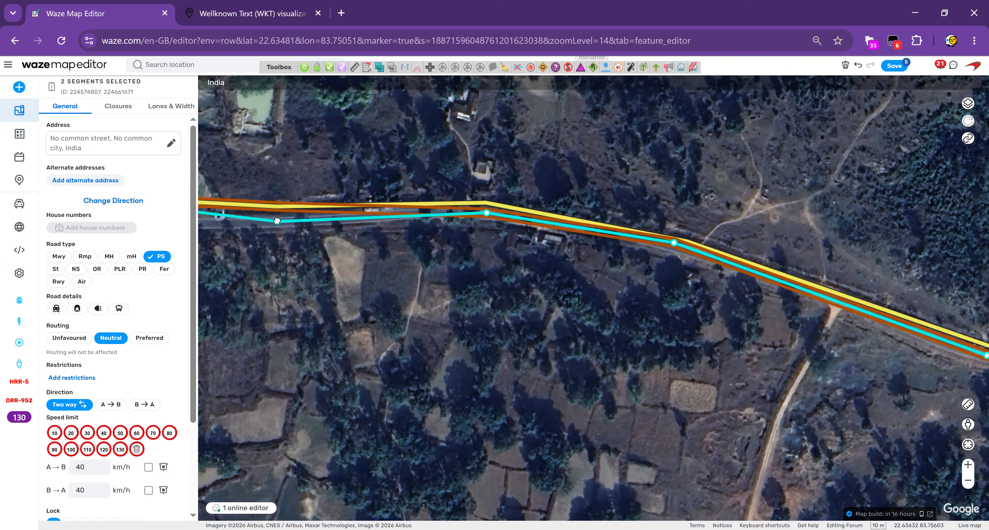
Add the adjoining western segment to the selection, then shift their junction to the southbound side road and align the geometry points around it.
left_click_drag(288, 266, 798, 286)
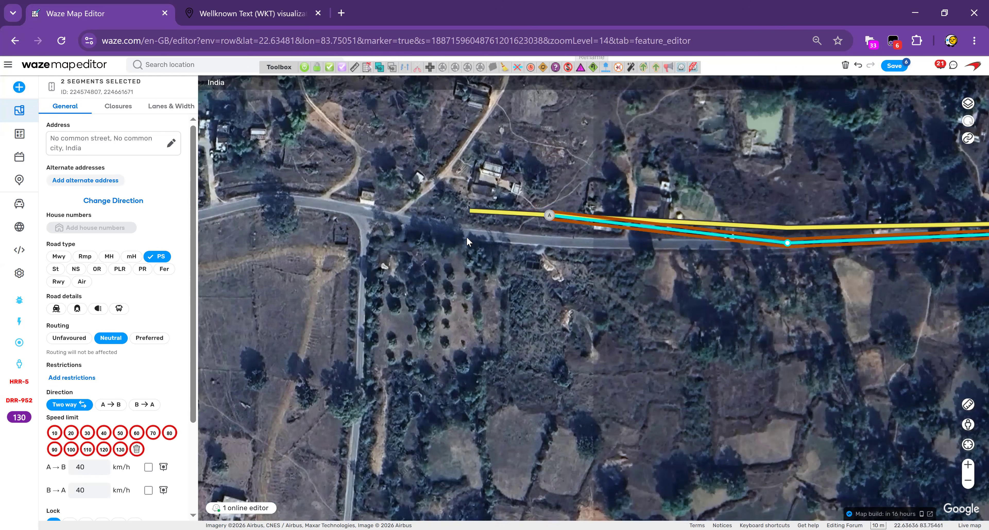
left_click(539, 212, "ctrl")
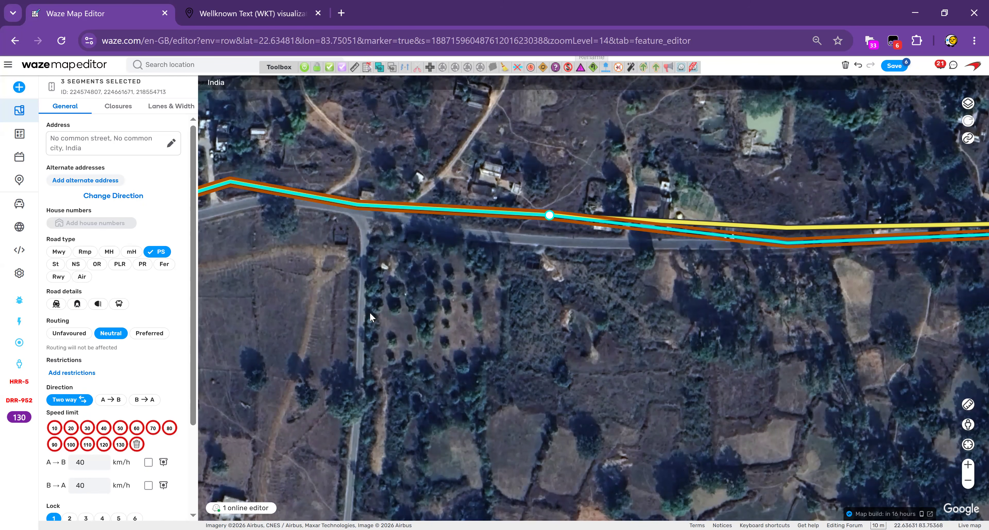
left_click_drag(368, 303, 620, 313)
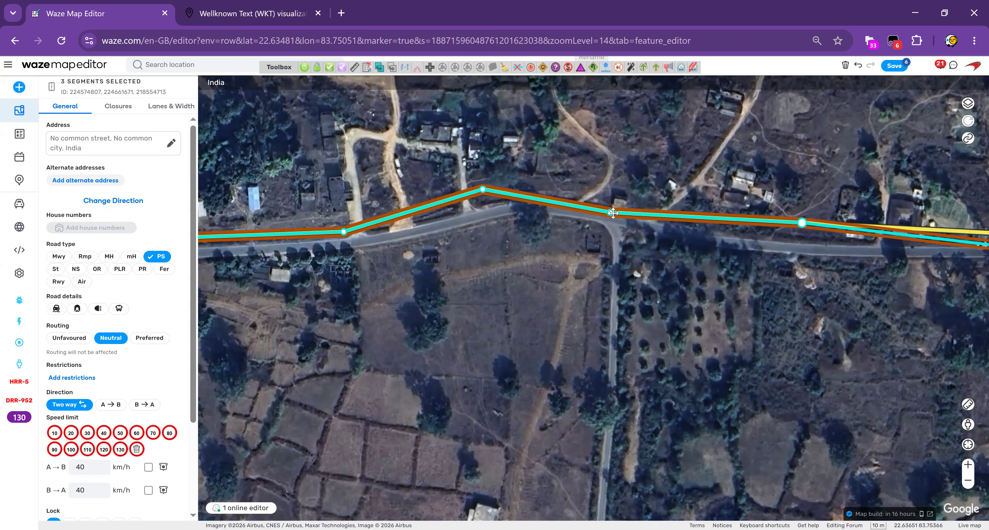
left_click_drag(611, 213, 574, 209)
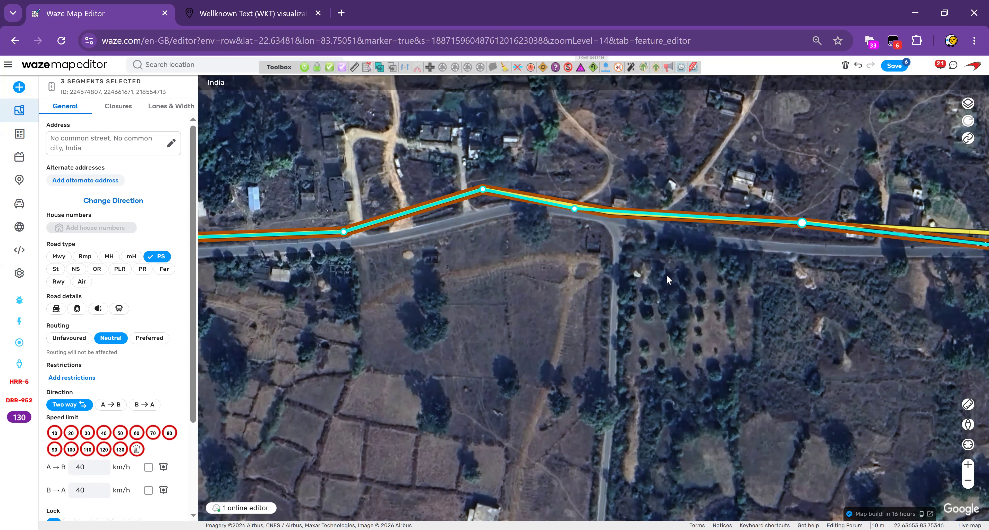
left_click_drag(802, 223, 719, 240)
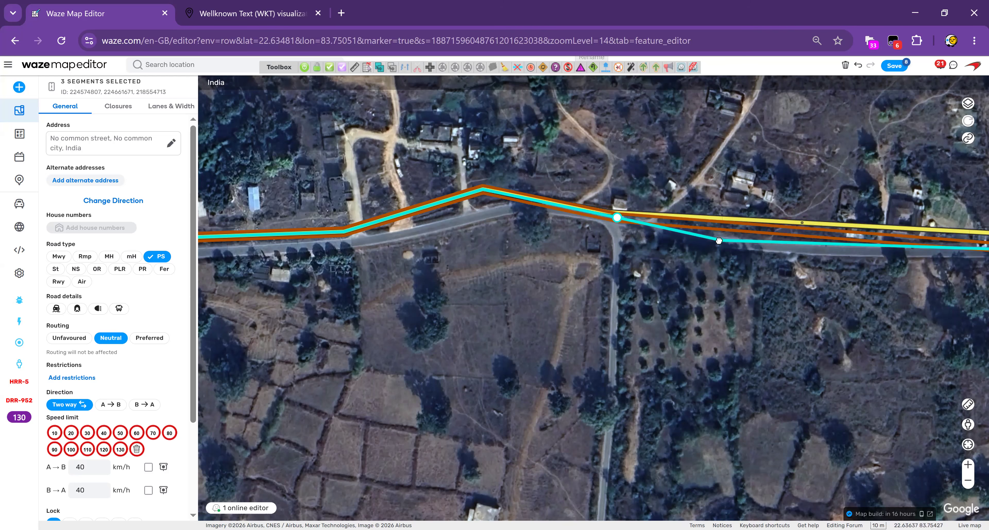
left_click_drag(819, 246, 819, 249)
Align the two geometry points west of the side-road junction with the imaged road and save the edits.
left_click_drag(483, 189, 503, 209)
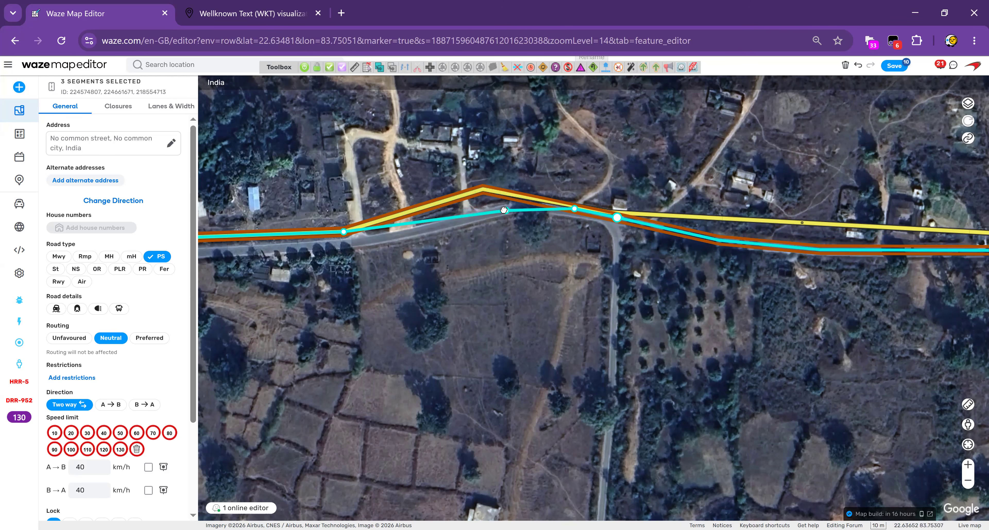
left_click_drag(344, 232, 386, 242)
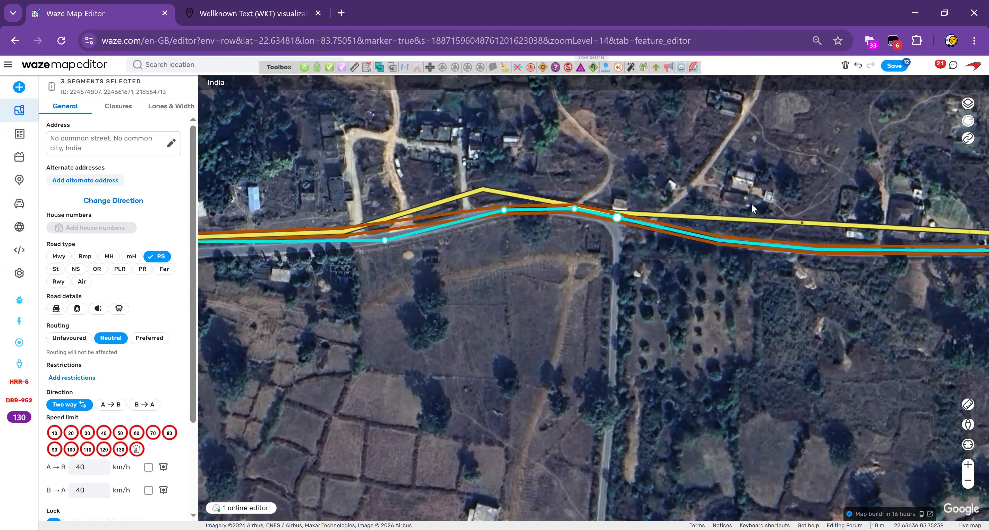
left_click(897, 66)
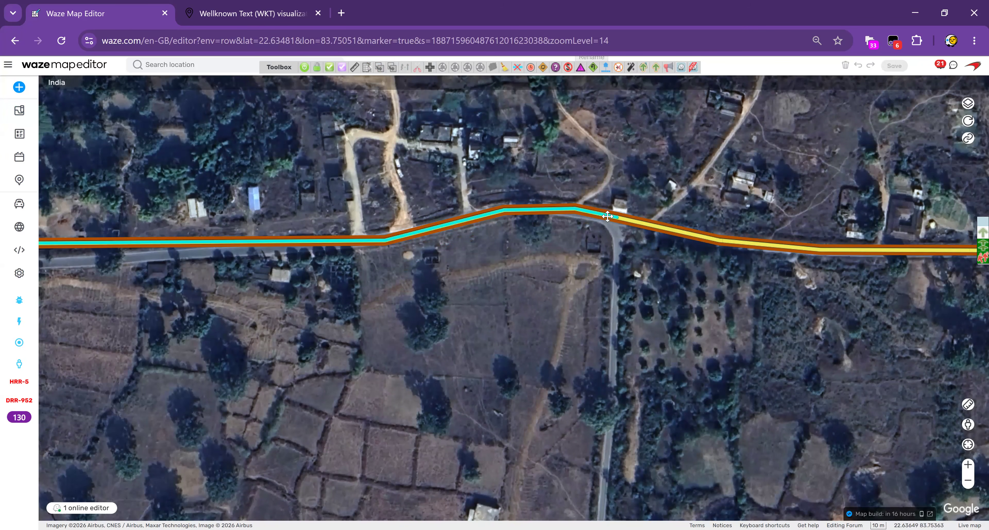
Draw a road segment from the relocated junction south along the imaged side road to the lane between the housing rows.
left_click(579, 208)
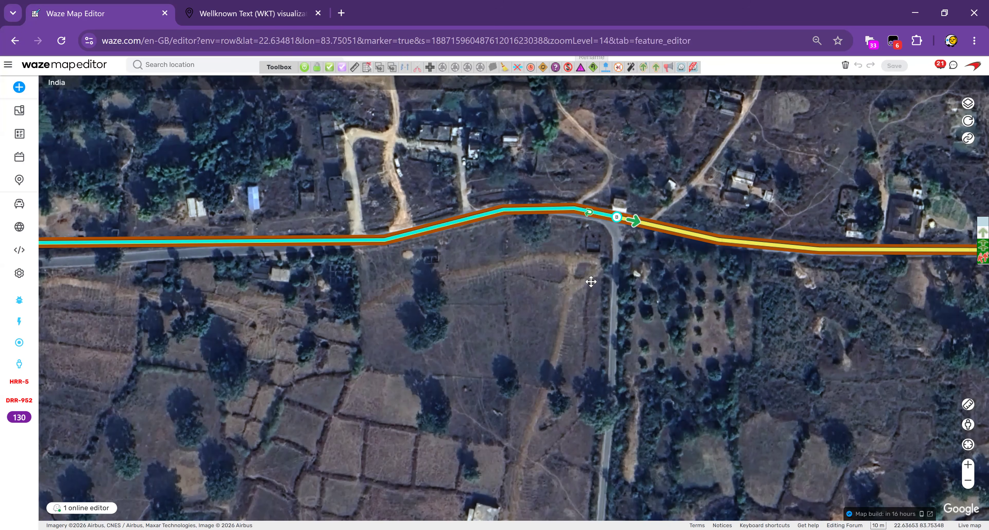
left_click(599, 322)
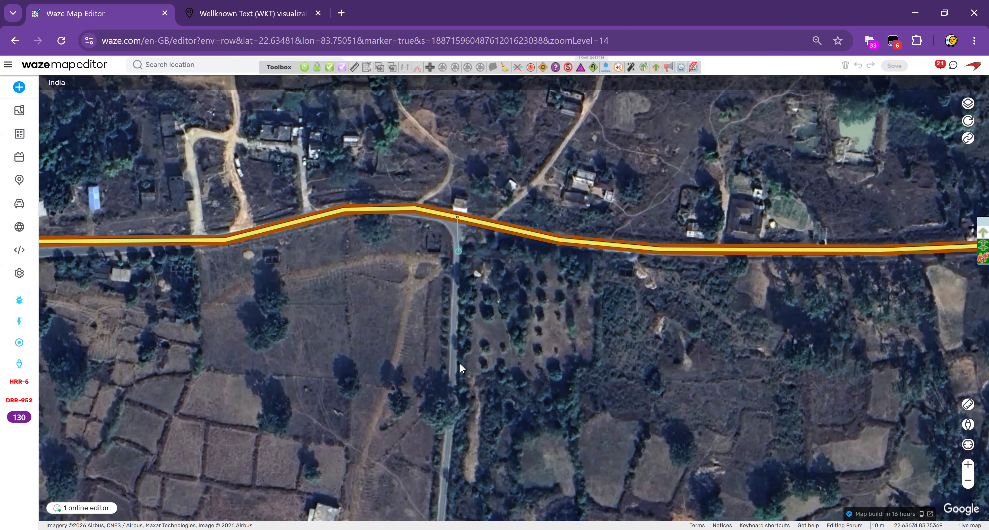
left_click(451, 385)
left_click_drag(452, 420, 480, 135)
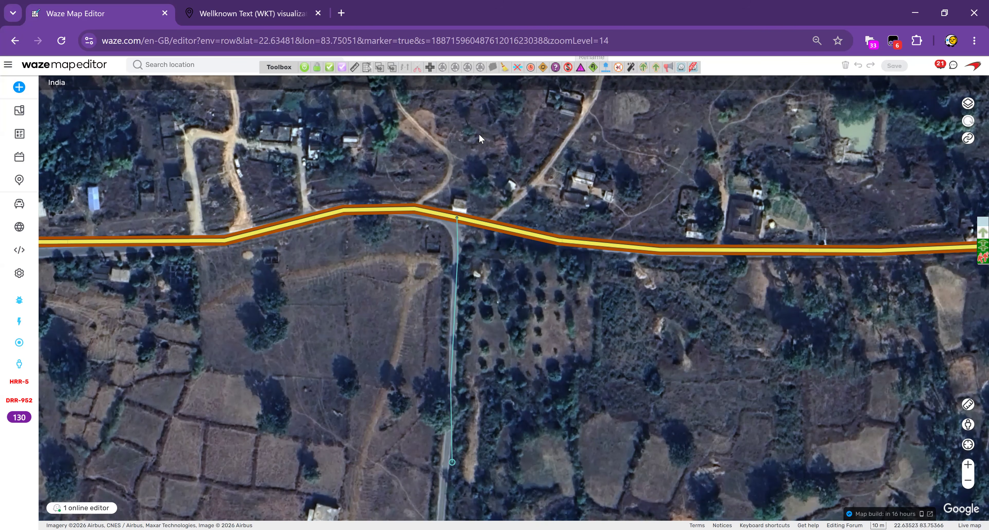
left_click(470, 191)
left_click(457, 301)
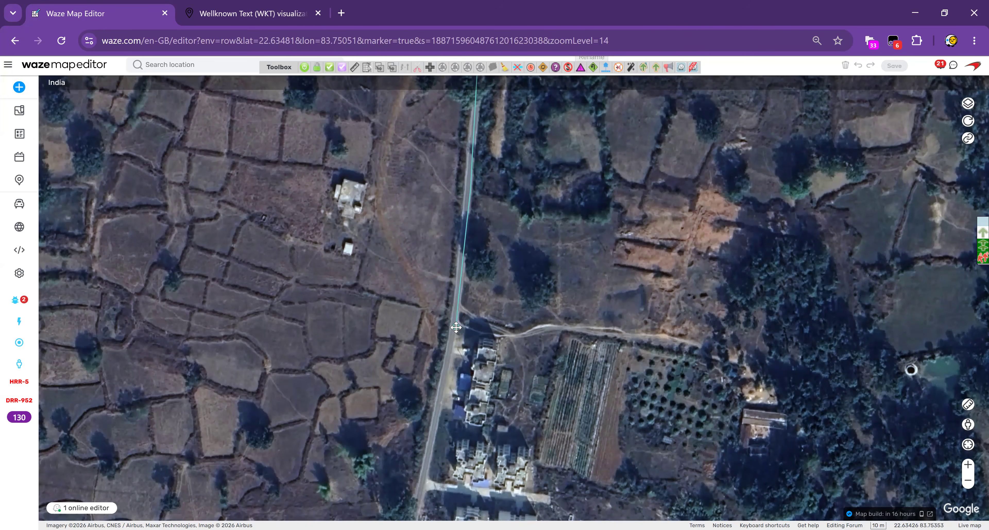
left_click_drag(457, 374, 481, 243)
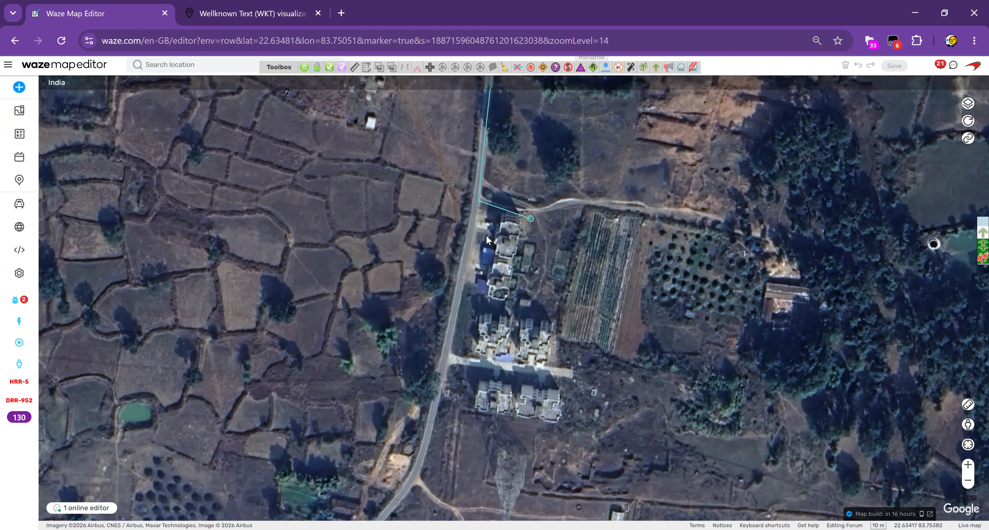
double_click(445, 359)
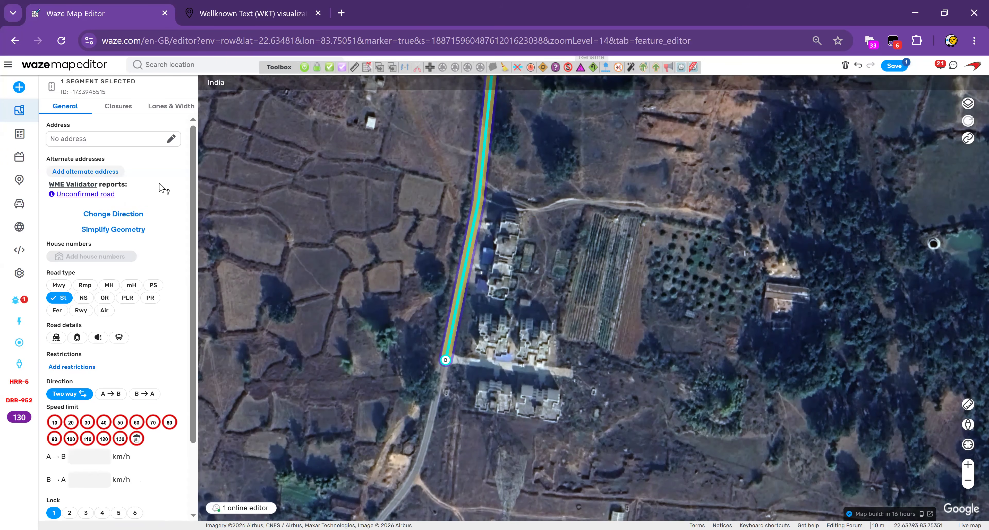
Set the new segment's address to no street and no city in Chhattisgarh, and save the map.
left_click(112, 142)
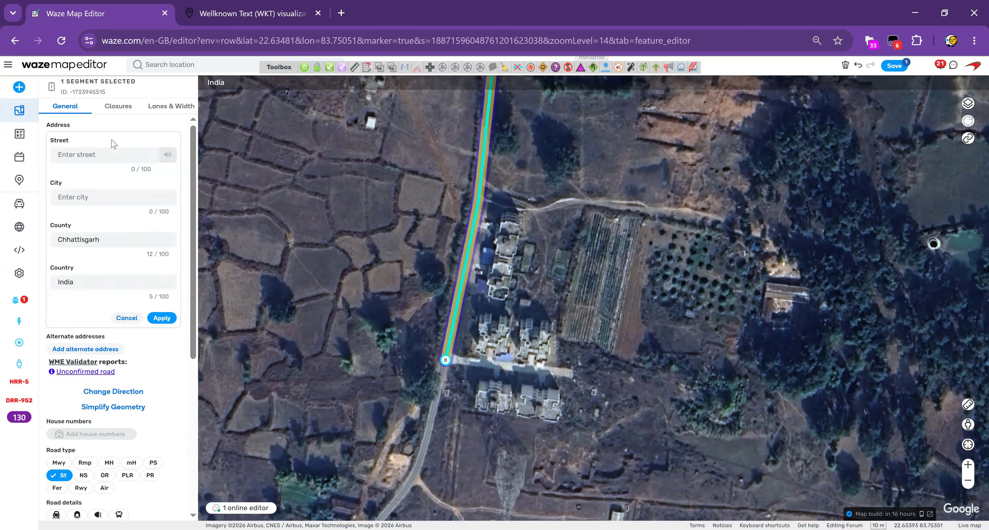
left_click(161, 318)
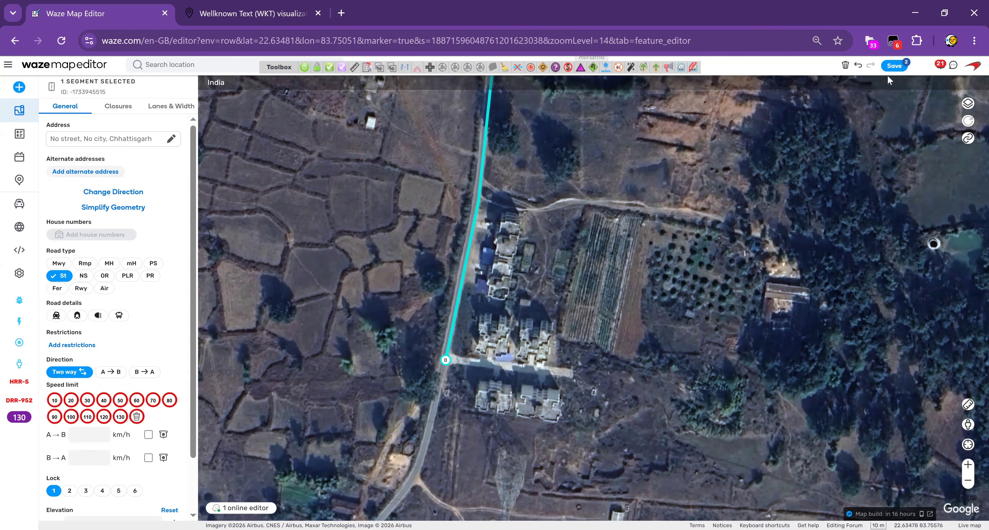
mouse_move(894, 66)
key("ctrl+s")
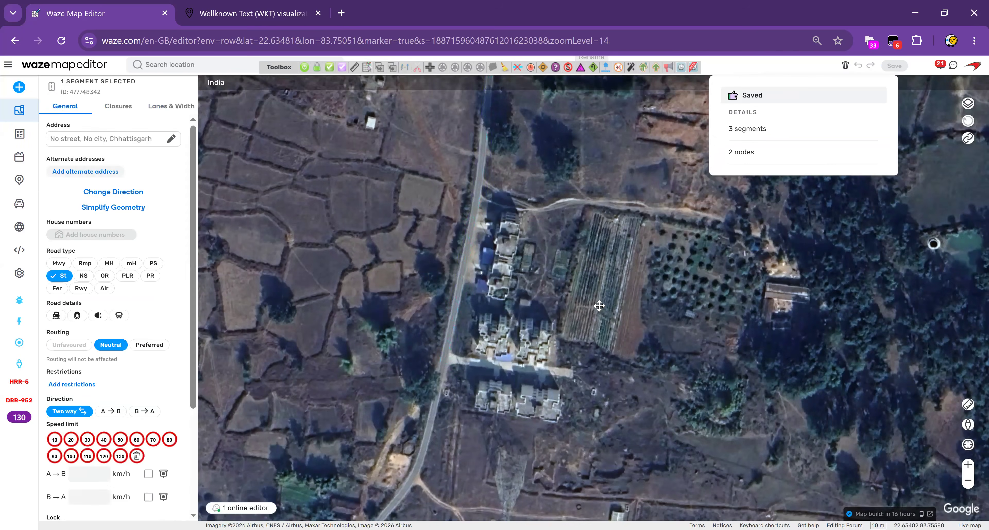
Draw a short road segment from the new road's southern end east along the lane between the housing rows.
left_click_drag(599, 306, 846, 224)
left_click_drag(427, 264, 241, 158)
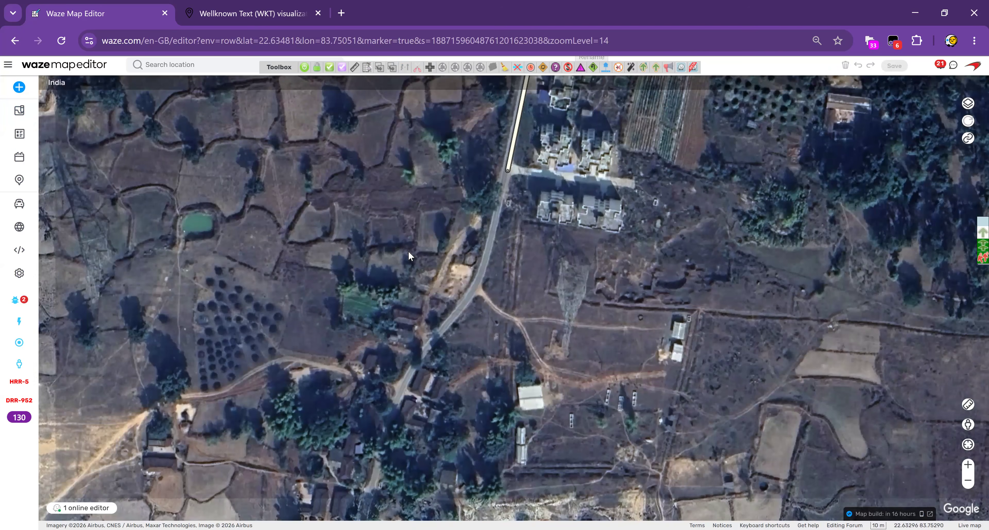
left_click(506, 170)
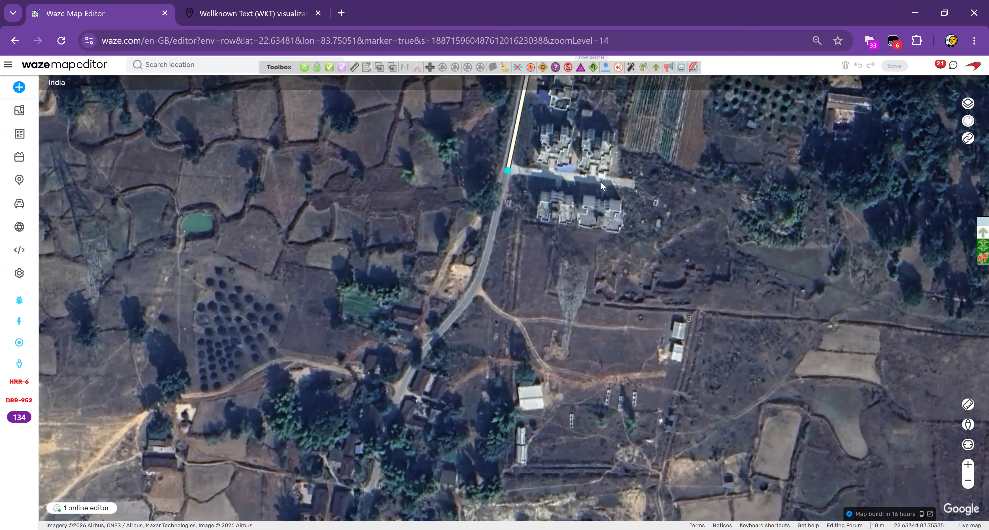
double_click(627, 184)
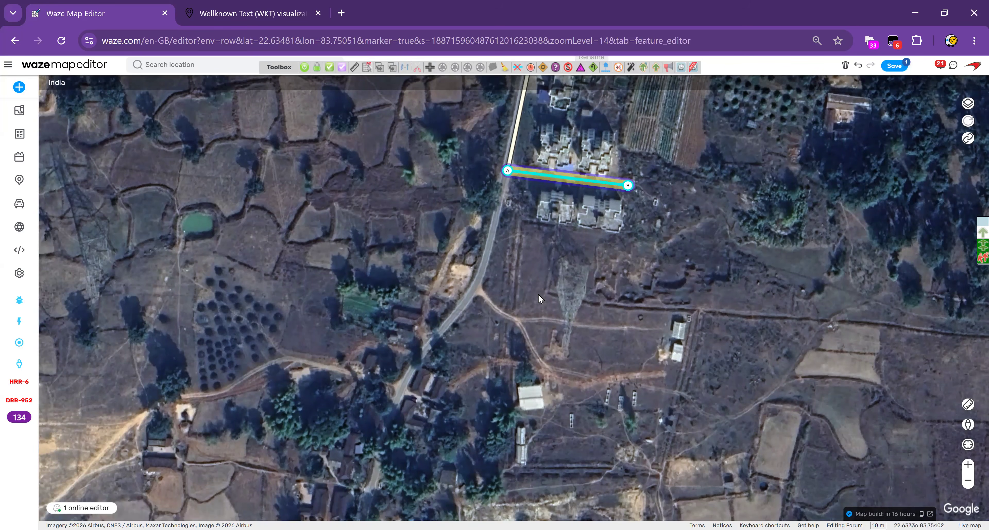
left_click(539, 295)
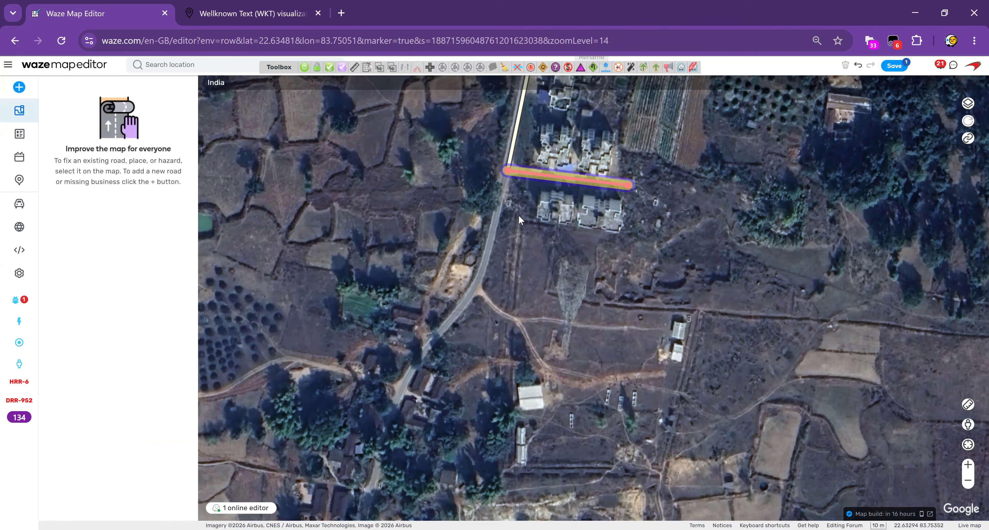
Draw another segment from the housing lane junction southwest along the imaged road to the village houses under the trees.
key("i")
left_click(506, 170)
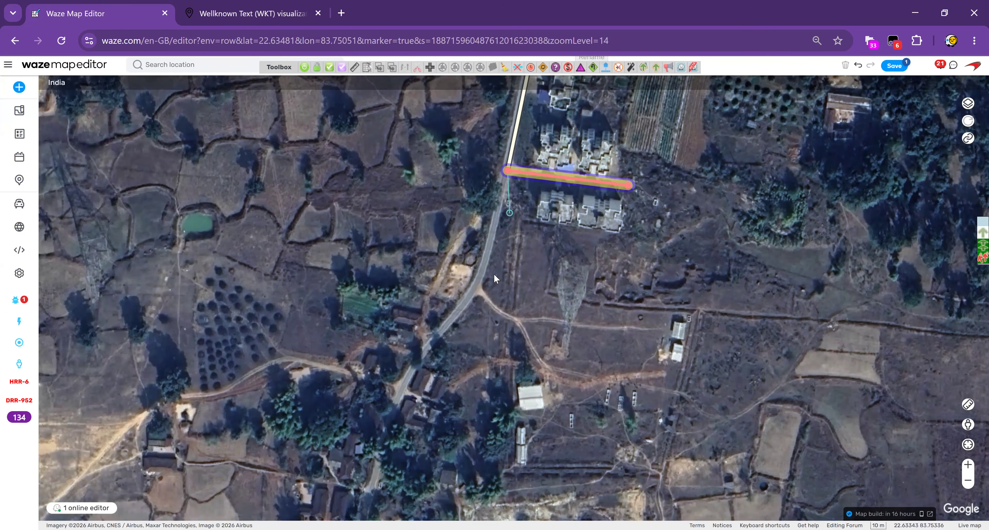
left_click(480, 280)
left_click(409, 369)
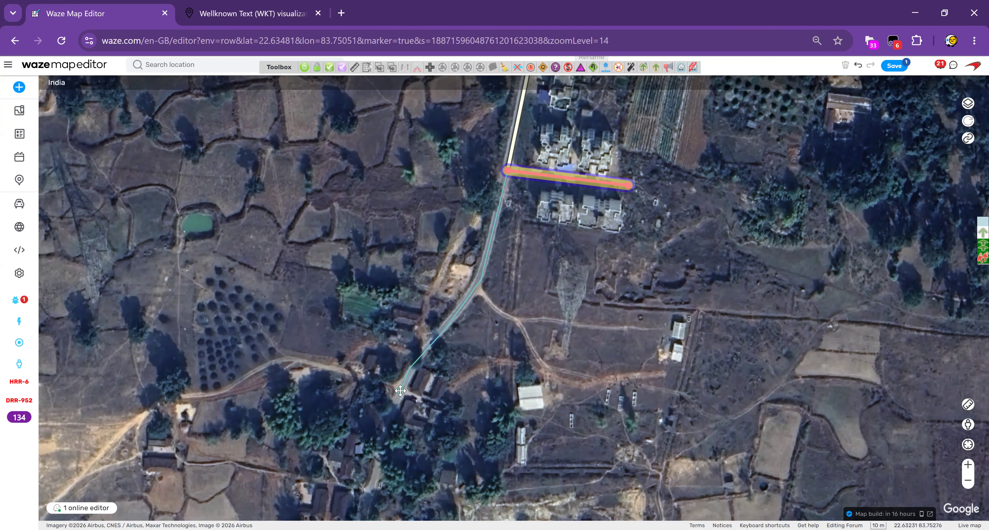
double_click(400, 391)
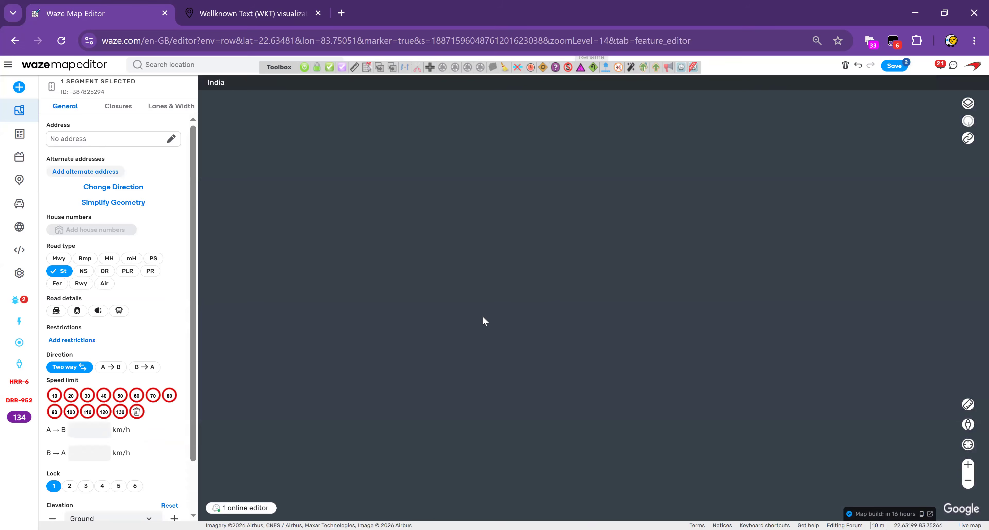
Start a road segment at the southern end of the last segment and trace it south past the village houses and long-roofed buildings.
scroll(526, 305, "up", 1)
left_click_drag(528, 306, 502, 436)
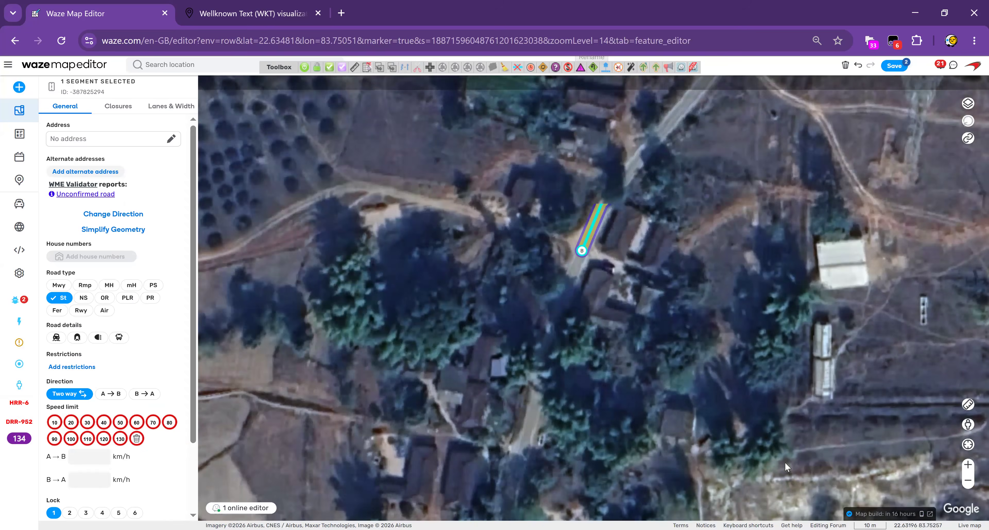
left_click(967, 482)
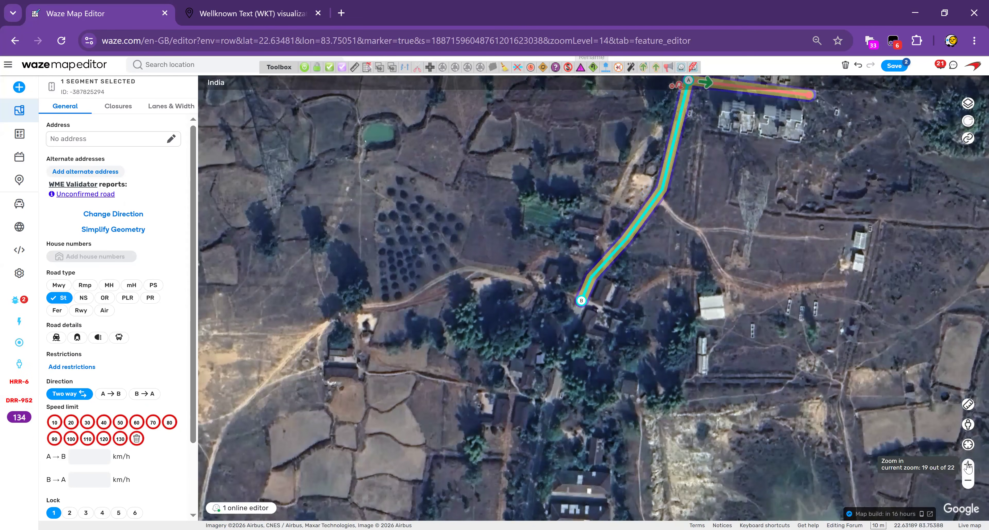
left_click(968, 465)
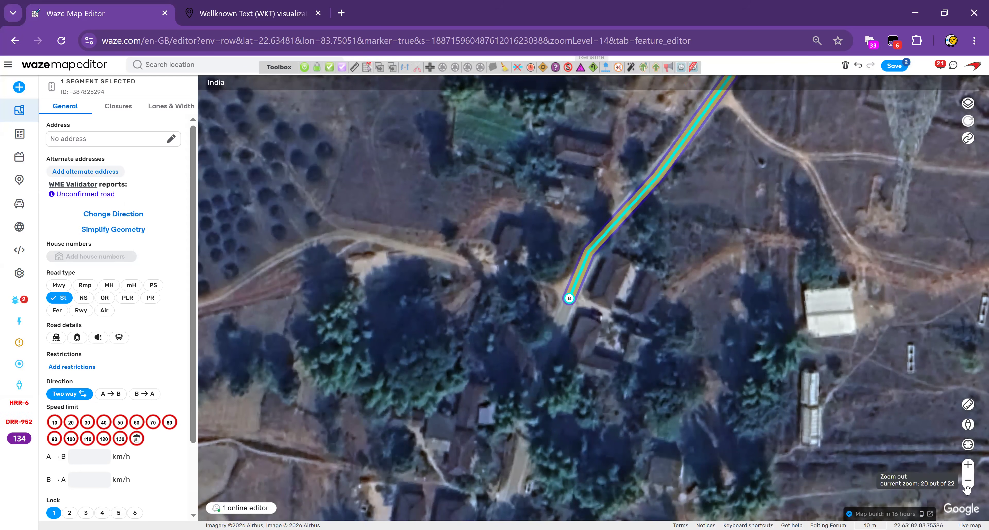
scroll(578, 364, "down", 1)
left_click(550, 324)
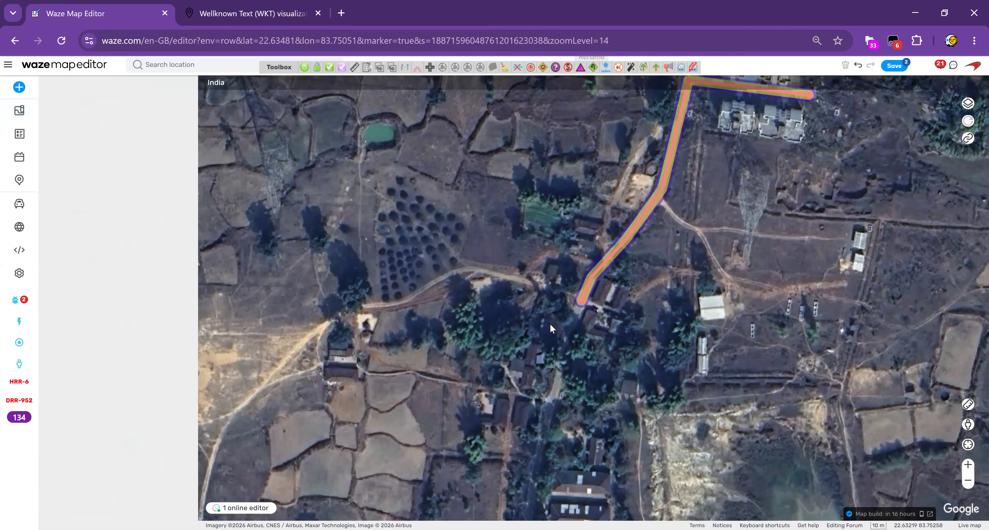
scroll(548, 324, "up", 1)
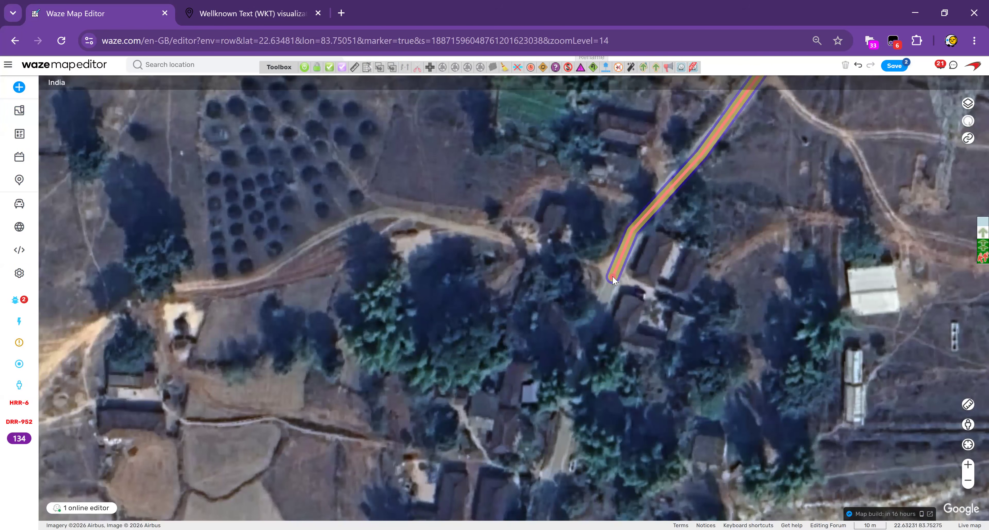
left_click(583, 359)
double_click(556, 469)
key("Down")
key("Down")
key("Down")
key("Down")
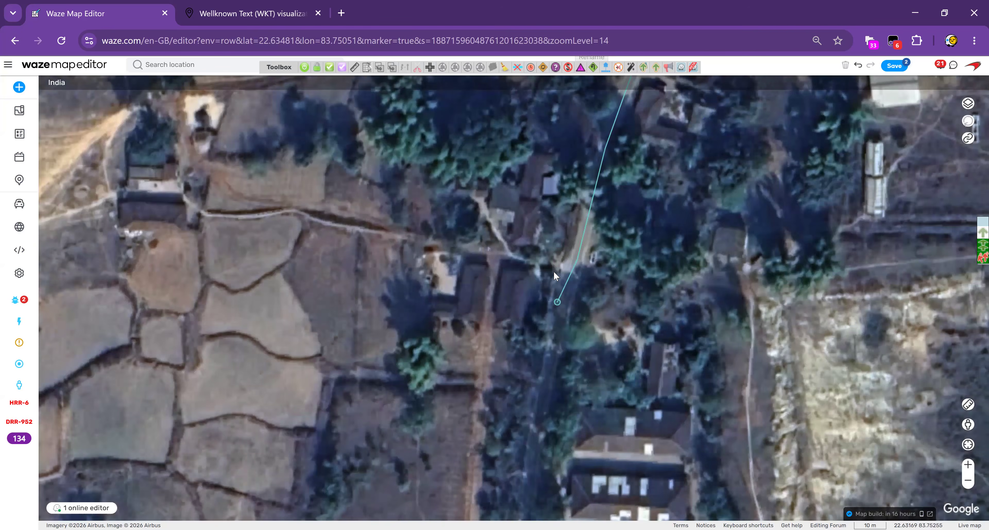
left_click_drag(549, 268, 522, 422)
key("Down")
key("Down")
key("Down")
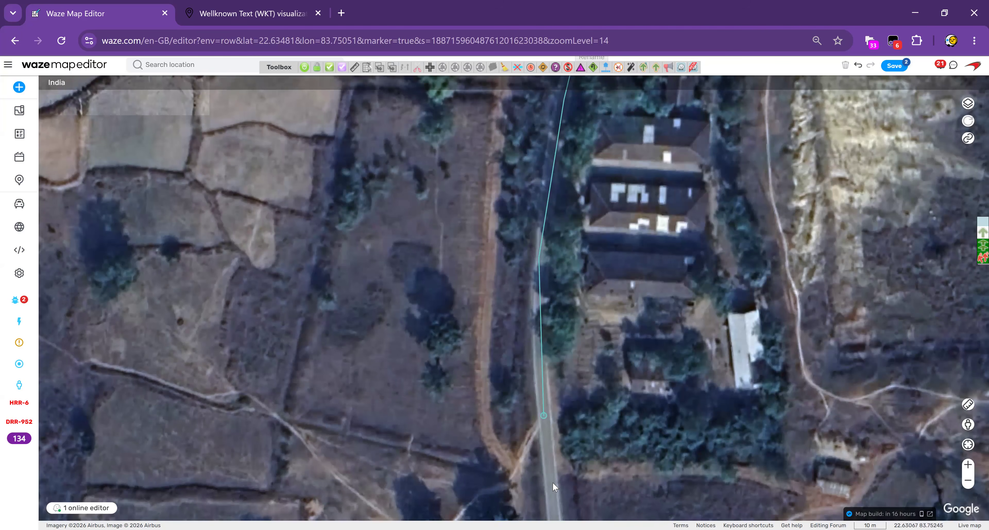
Continue the segment south along the paved road and around its bend to the southeast, past the roadside sheds.
key("Down")
key("Down")
key("Down")
key("Down")
key("Down")
key("Down")
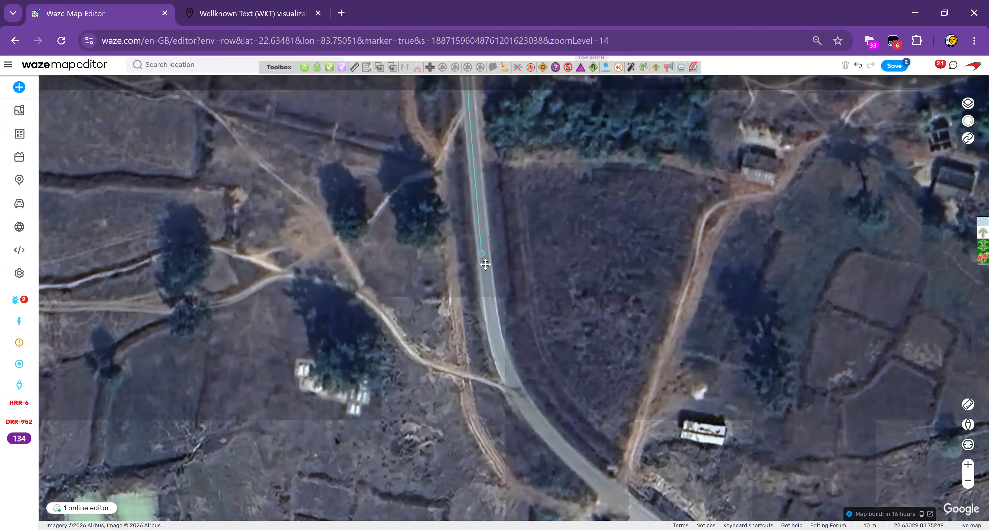
left_click(518, 396)
left_click_drag(551, 456, 348, 223)
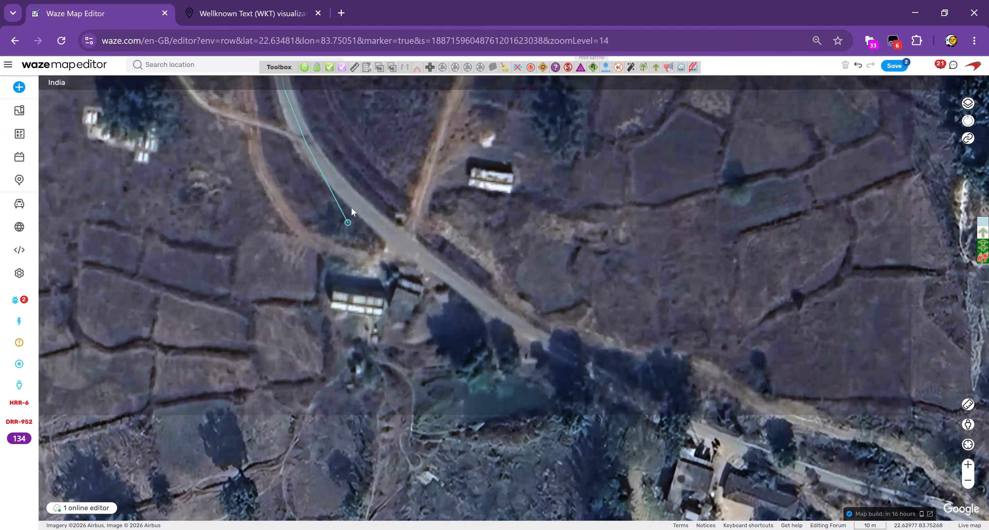
left_click(351, 200)
left_click(496, 313)
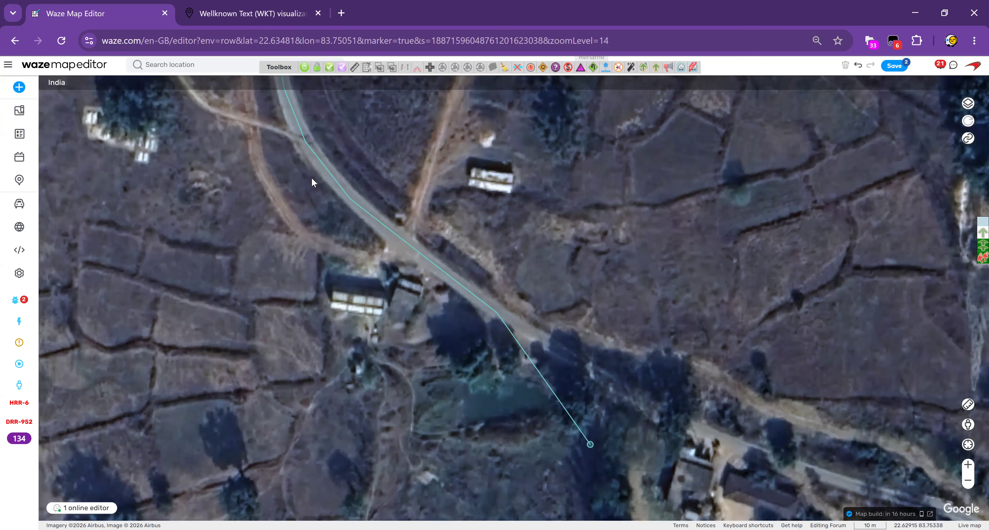
Extend the segment southeast under the trees and past the roadside houses toward the long metal-roofed building.
left_click_drag(644, 415, 312, 178)
left_click(318, 172)
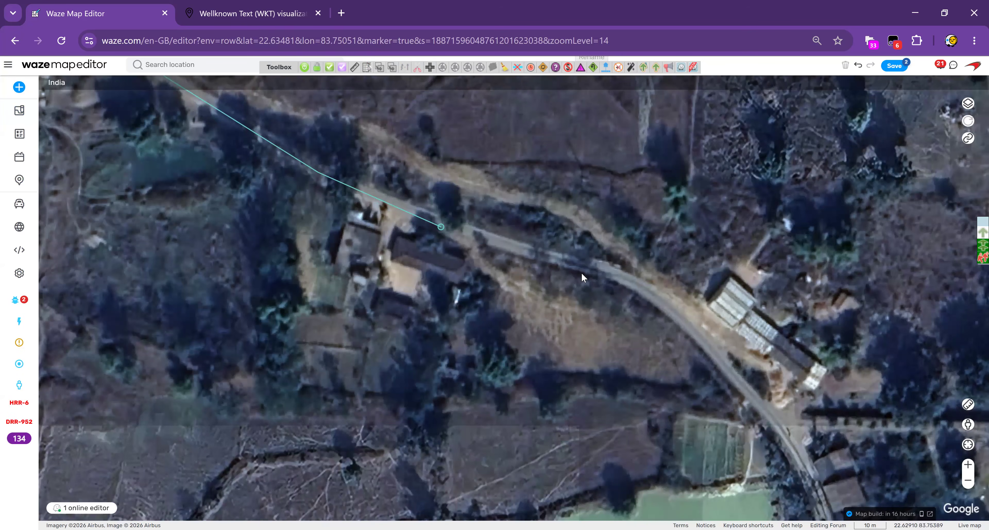
left_click(602, 266)
left_click(665, 301)
mouse_move(686, 327)
left_mouse_down()
mouse_move(508, 225)
mouse_move(442, 205)
mouse_move(450, 211)
left_mouse_up()
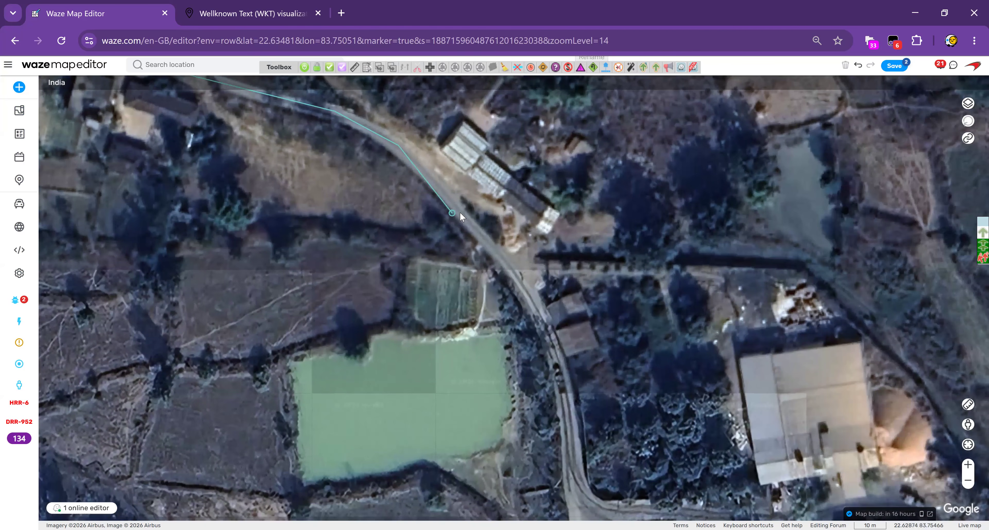
Trace the rest of the segment south past the green pond and end it at the factory road junction.
left_click(523, 277)
left_click_drag(552, 377, 495, 212)
left_click(497, 217)
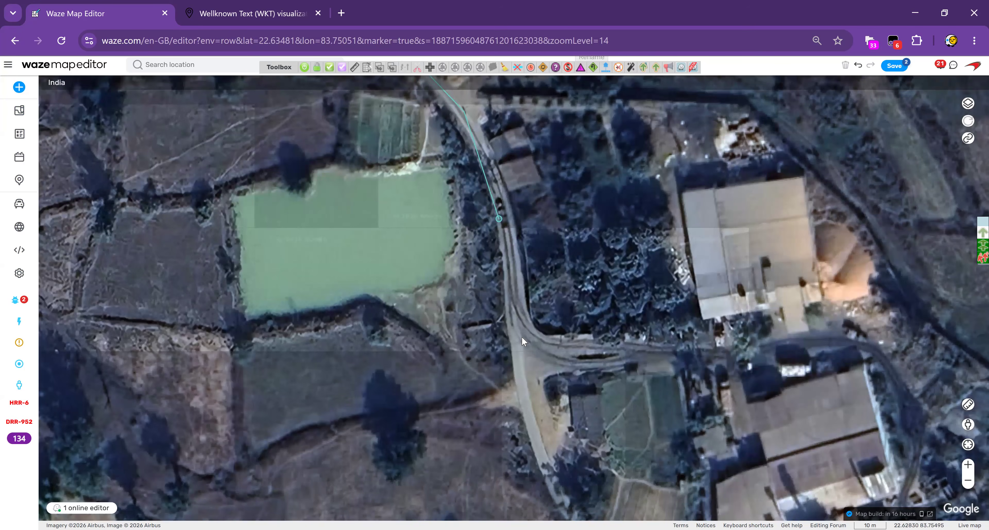
left_click(491, 169)
left_click(511, 230)
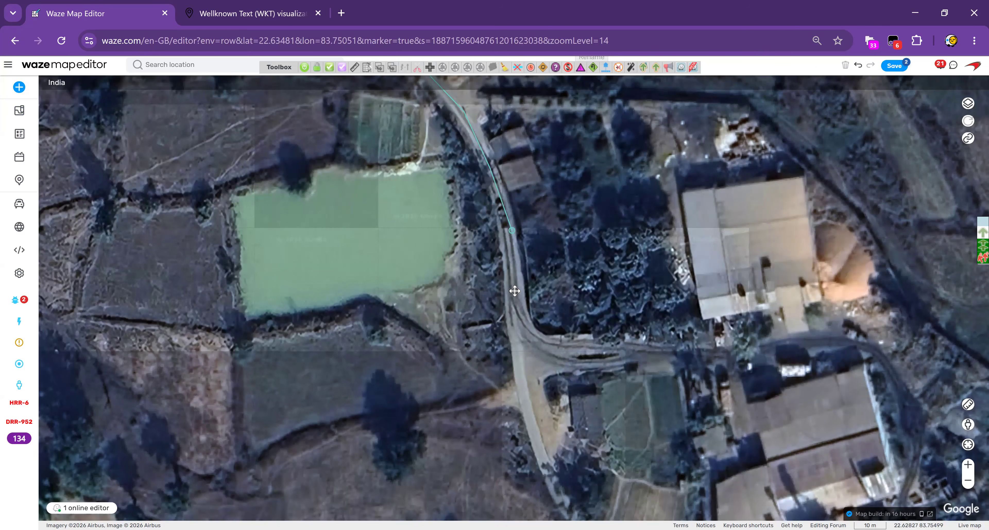
double_click(515, 329)
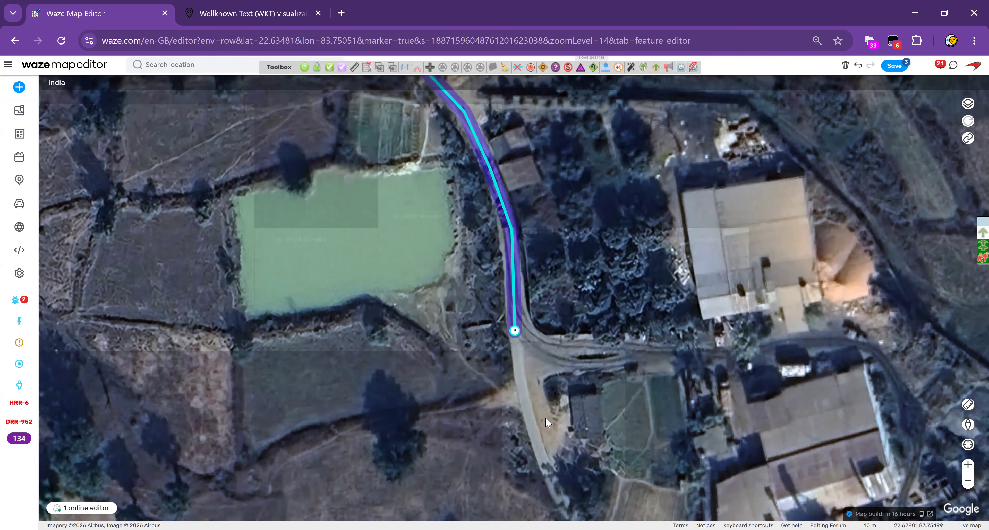
Draw a segment from the junction east along the imaged access road between the large factory roofs.
left_click(529, 423)
left_click(608, 347)
left_click(728, 350)
left_click(824, 344)
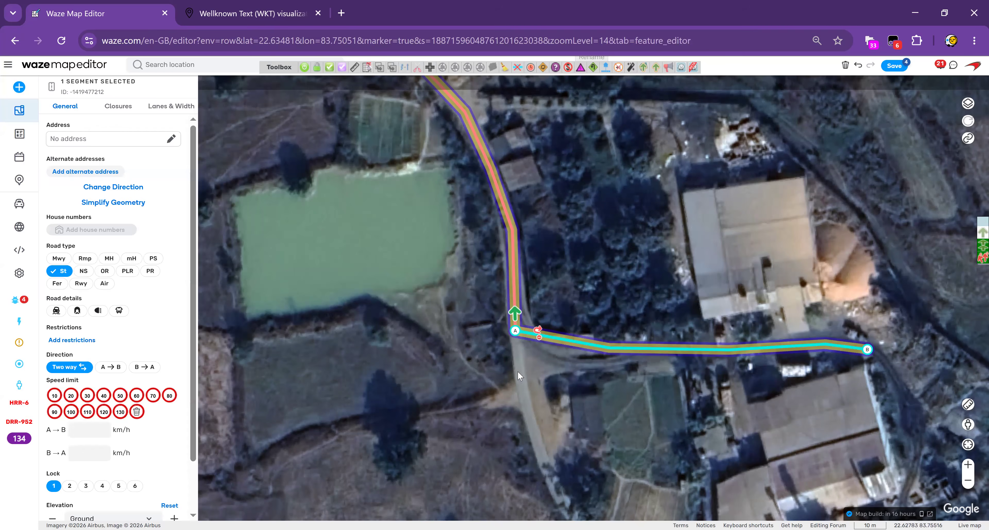
Draw a segment from the factory road junction south along the curving paved road to the fork beside the fields.
left_click(505, 375)
left_click(515, 332)
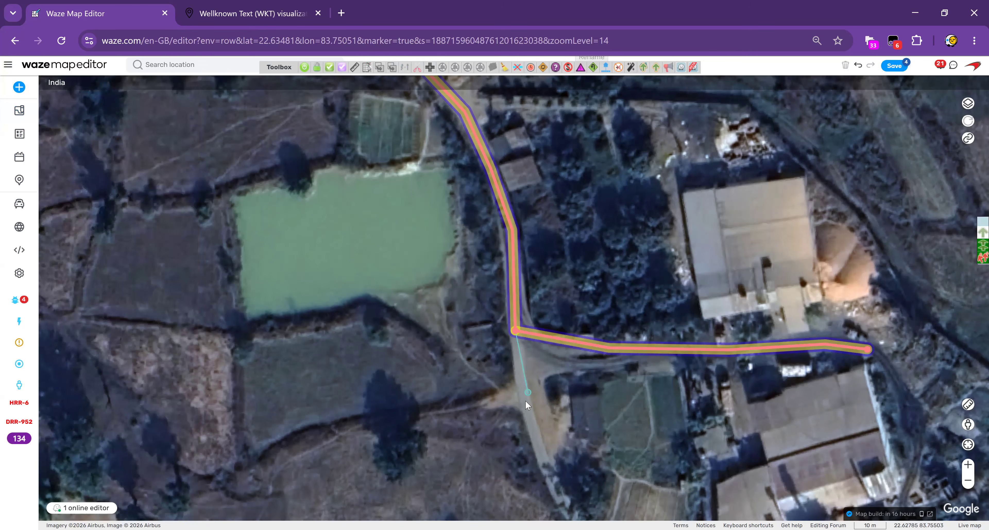
left_click(545, 458)
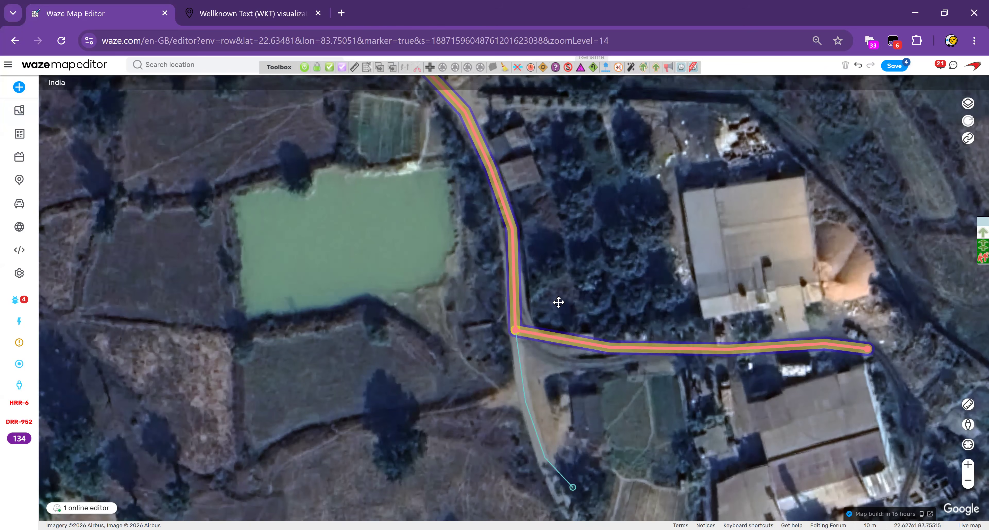
left_click_drag(568, 380, 553, 194)
double_click(551, 319)
double_click(585, 363)
left_click(623, 341)
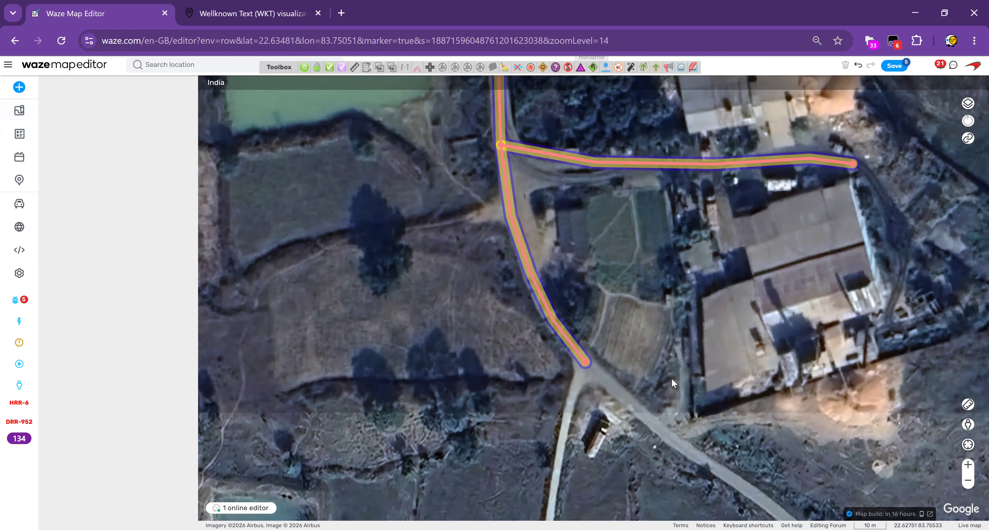
Set the address of the five new segments together to no street and no city in Chhattisgarh, and save the map.
scroll(662, 387, "down", 4)
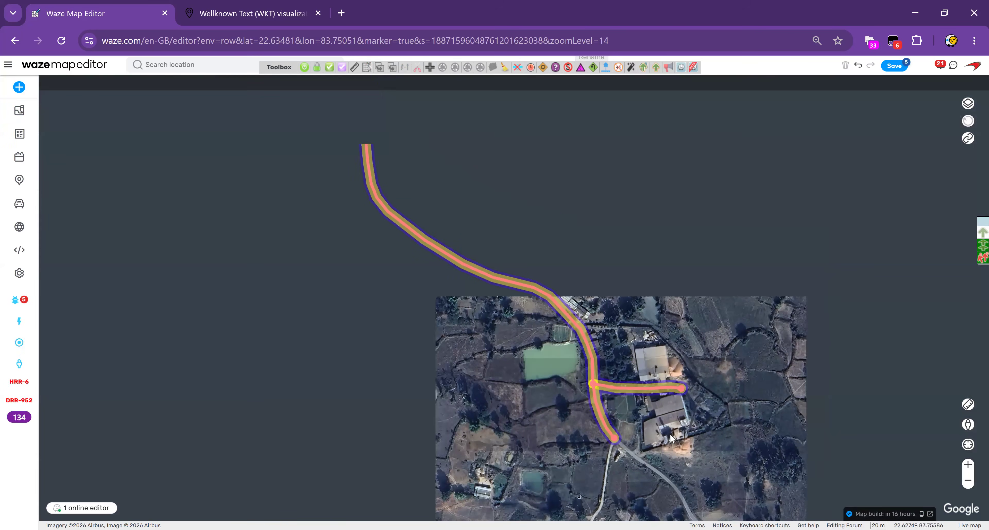
scroll(669, 435, "down", 1)
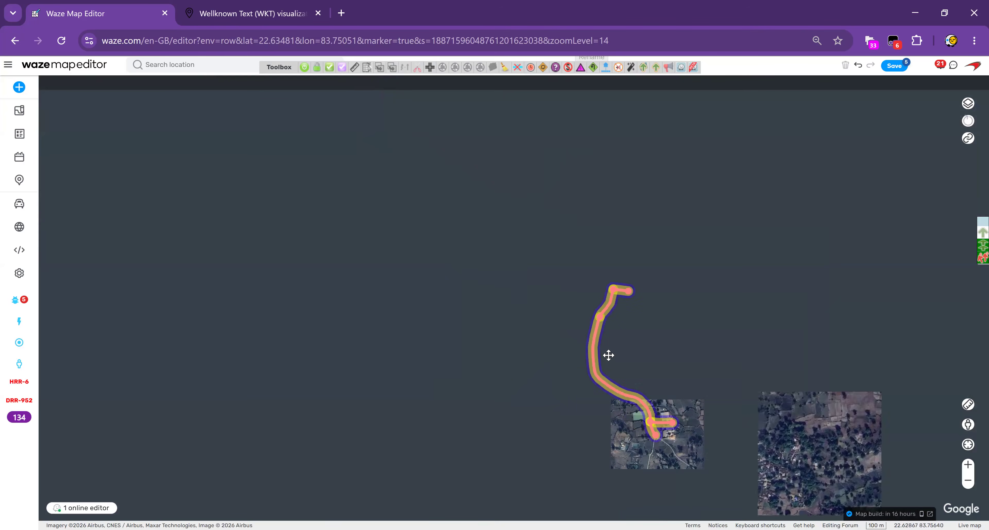
left_click_drag(607, 354, 576, 343)
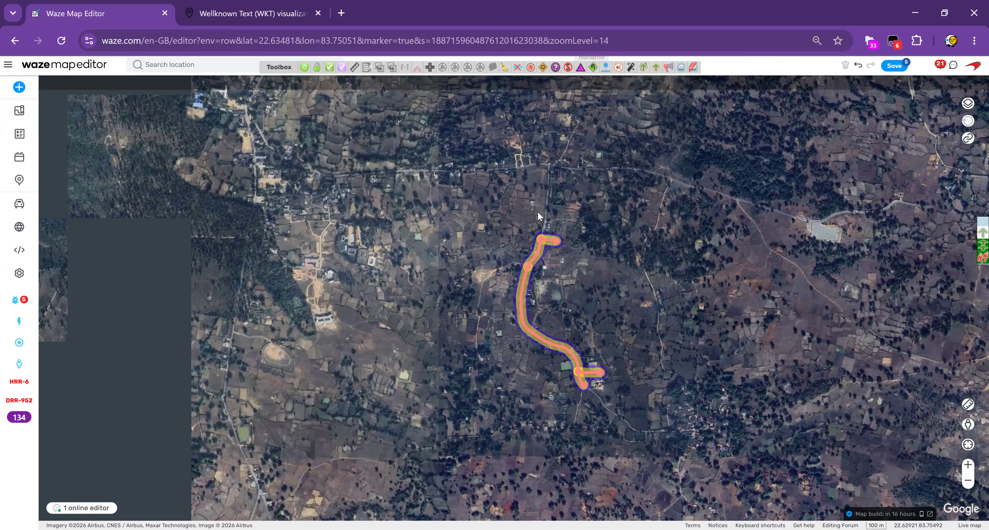
scroll(538, 212, "up", 1)
key("Up")
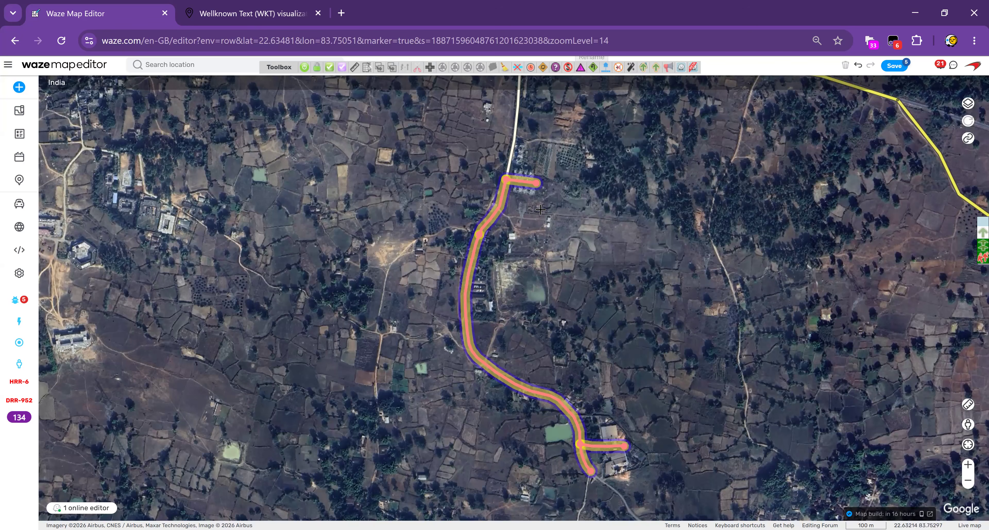
left_click_drag(571, 300, 618, 451)
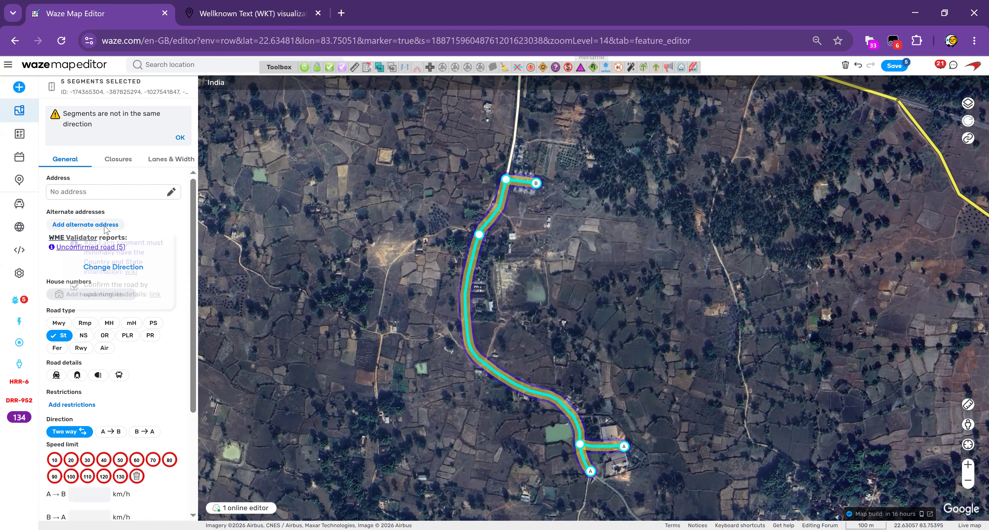
left_click(106, 194)
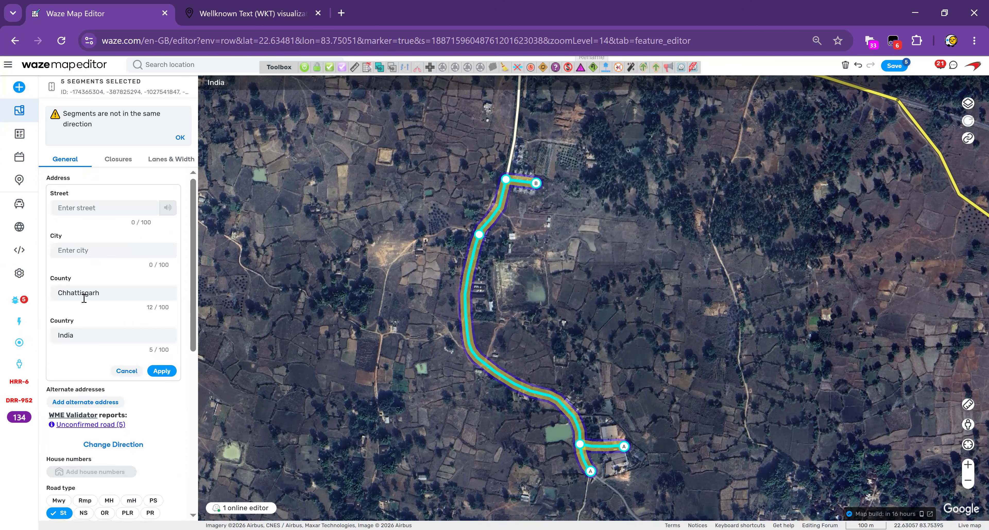
left_click(162, 371)
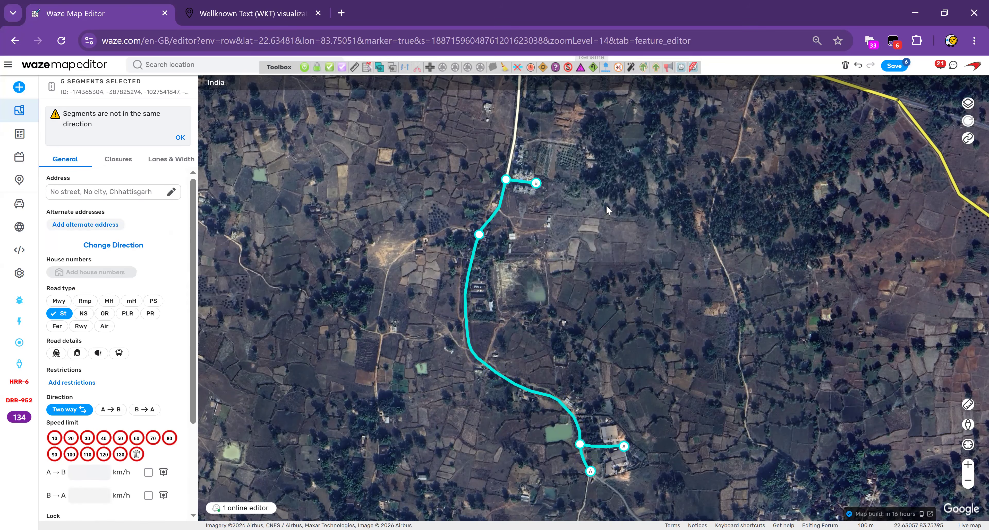
mouse_move(899, 69)
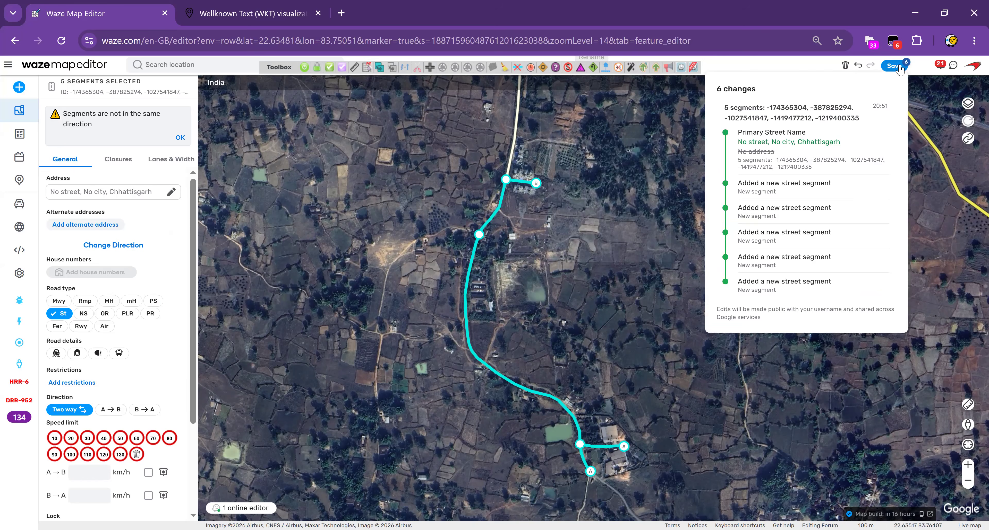
key("ctrl+s")
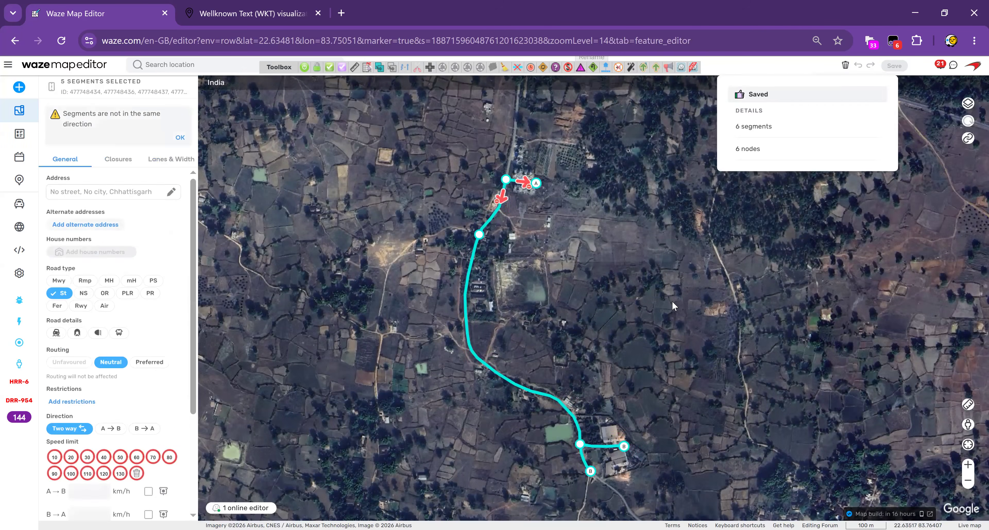
left_click(399, 188)
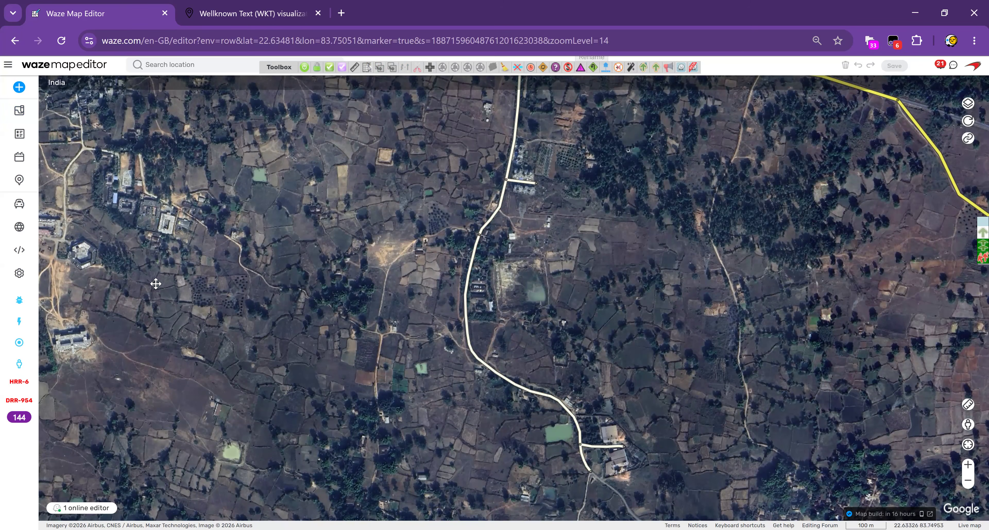
Examine the yellow road east of the new roads and the paved road branching off it toward the large grey plot.
key("Right")
key("Right")
key("Right")
key("Right")
key("Up")
key("Up")
key("Right")
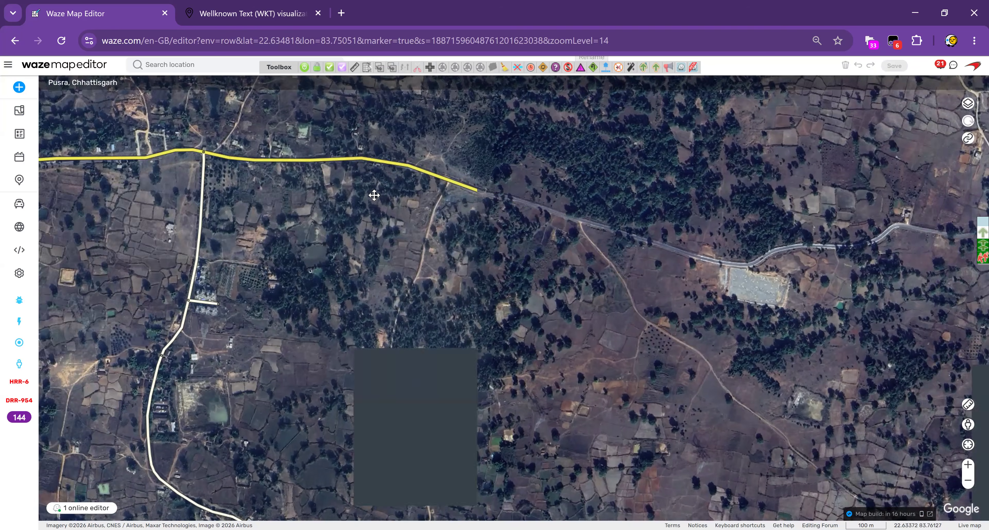
key("Right")
key("Right")
key("Right")
key("Down")
key("Down")
scroll(385, 161, "up", 1)
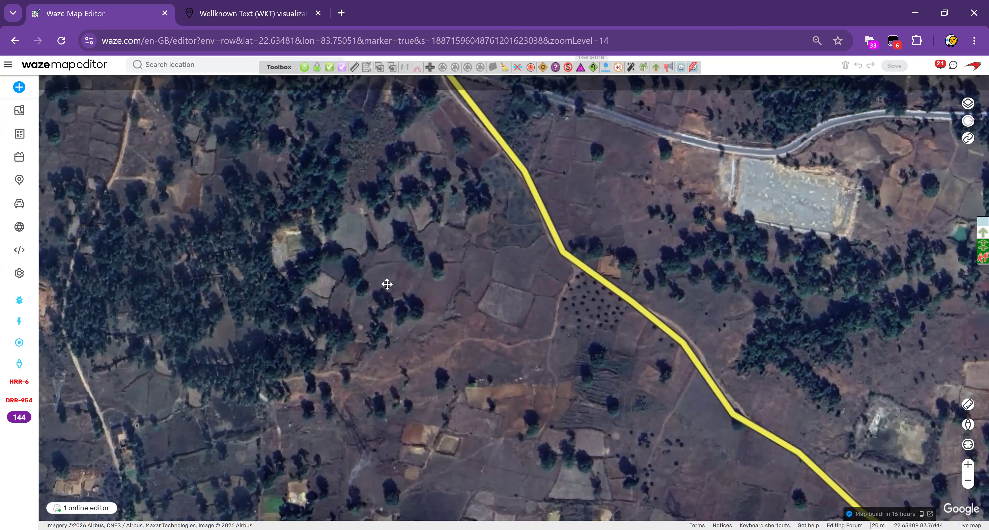
key("Up")
key("Left")
key("Up")
key("Up")
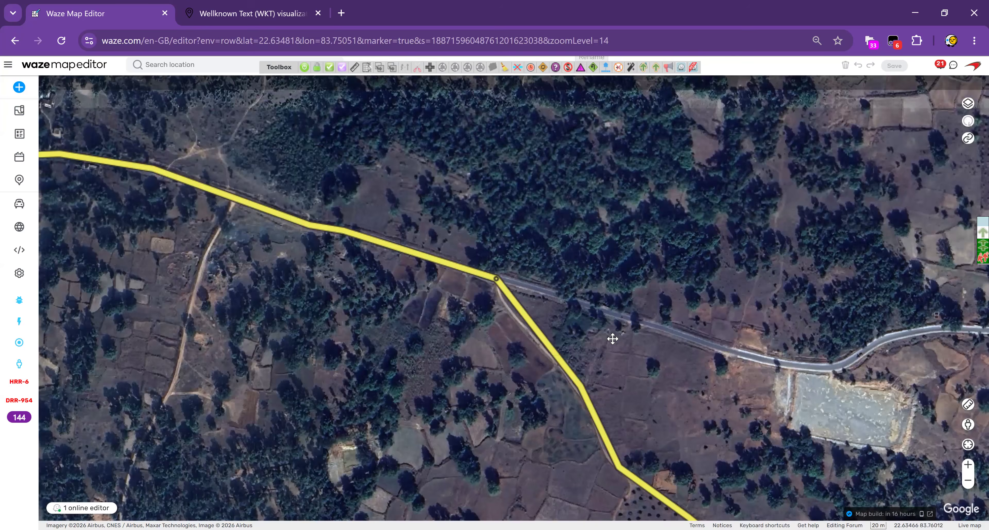
Check the yellow road westward to the side road junction, and inspect the side road south to the housing rows.
key("Left")
key("Left")
key("Left")
key("Left")
key("Left")
key("Left")
key("Up")
key("Right")
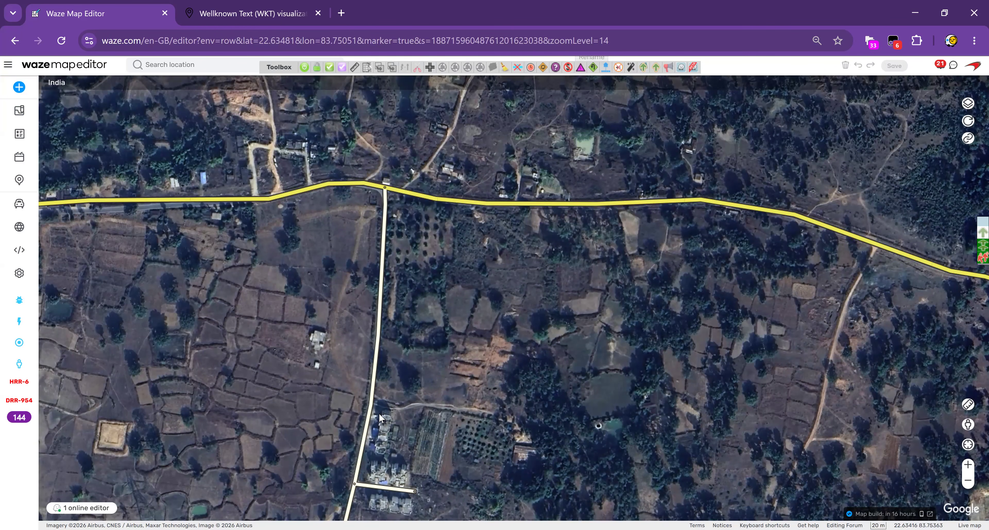
key("Down")
key("Down")
key("Down")
key("Down")
key("Down")
key("Down")
key("Left")
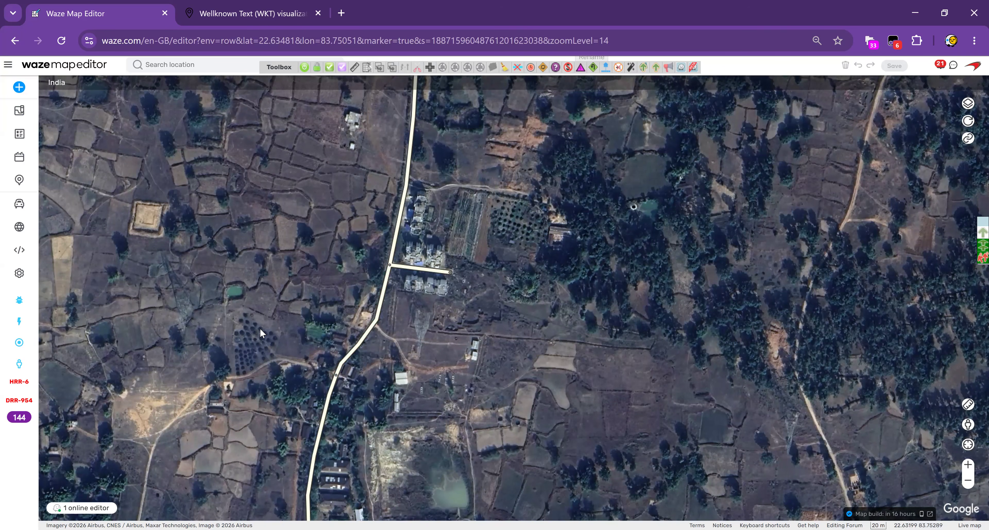
Survey the whole area south and east of the new roads, out to the southeastern end of the yellow road.
key("Down")
key("Down")
key("Down")
key("Down")
key("Down")
key("Down")
key("Down")
key("Down")
key("Right")
key("Right")
key("Right")
key("Right")
key("Right")
scroll(493, 259, "down", 3)
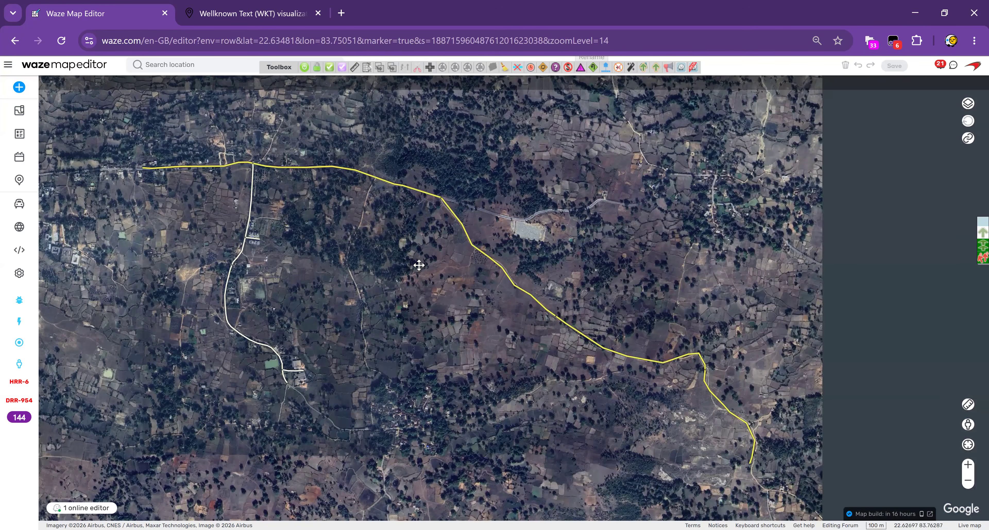
Survey the southeastern stretch of the yellow road and the land around it.
key("Right")
key("Right")
key("Right")
key("Down")
key("Down")
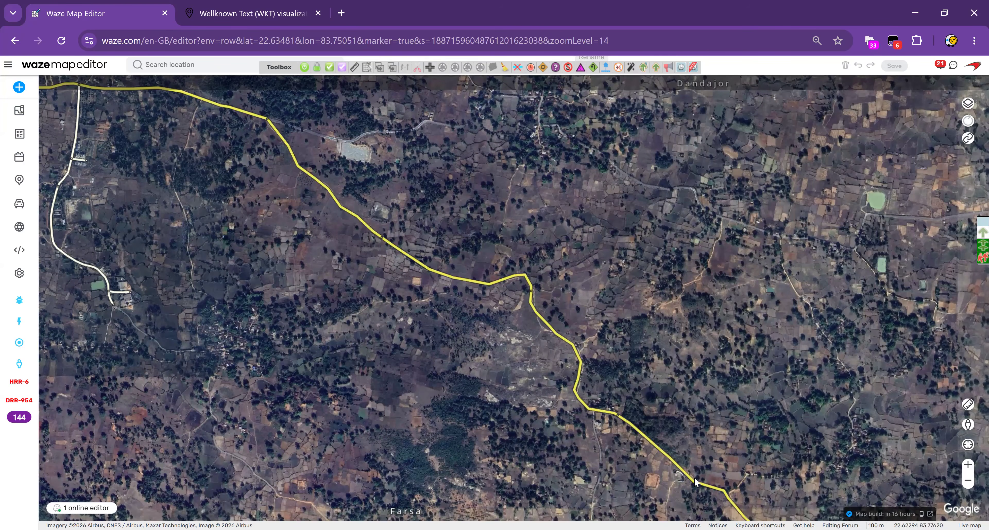
key("Down")
key("Down")
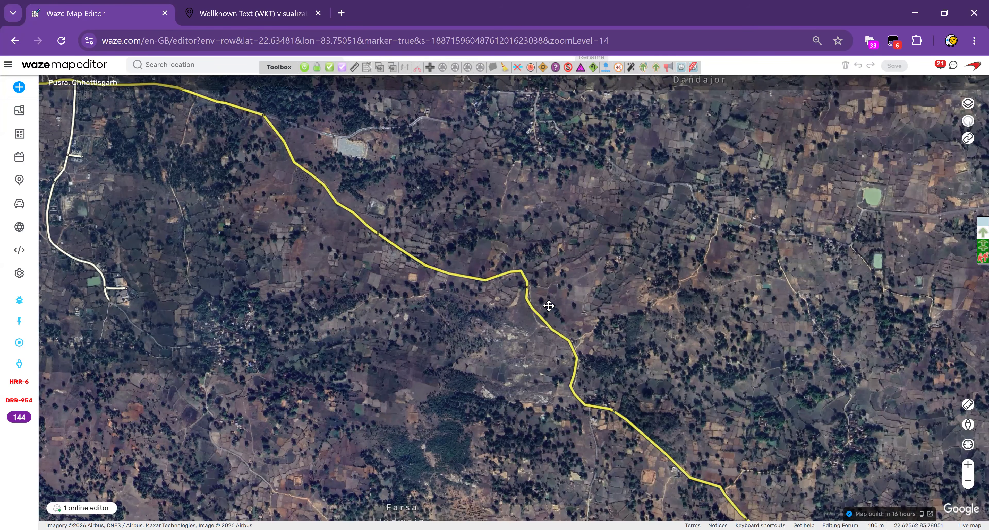
key("Right")
Compare the yellow road with the satellite track from its southeastern bends back northwest to the paved road fork.
scroll(530, 296, "up", 4)
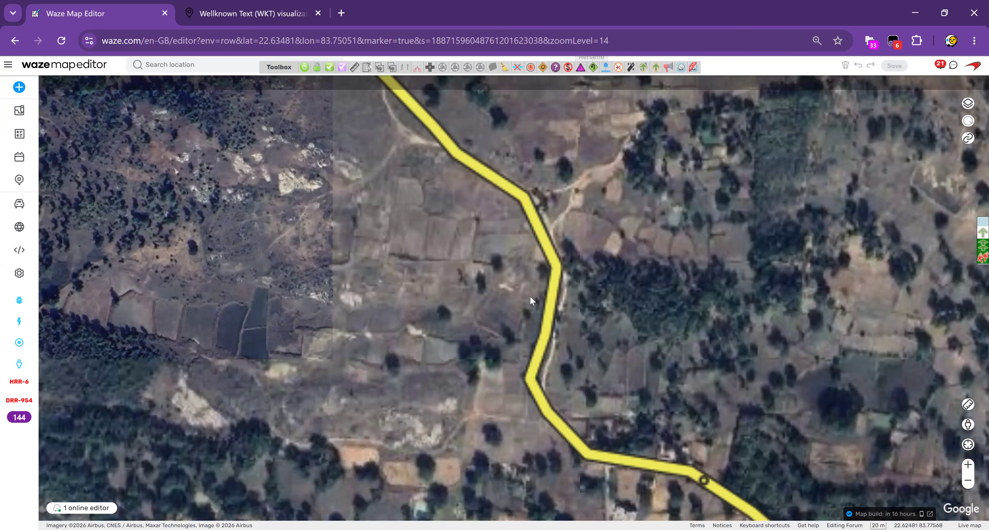
scroll(595, 288, "down", 1)
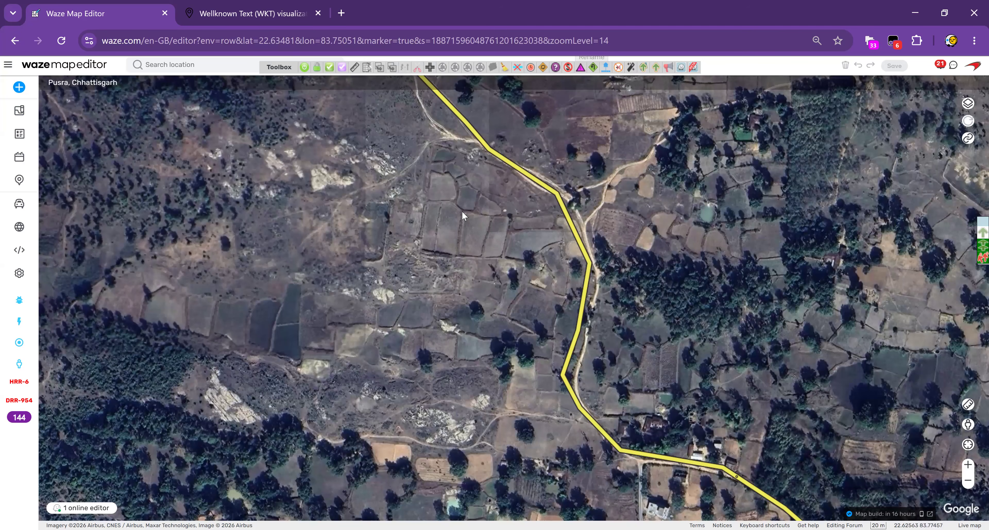
left_click_drag(462, 210, 702, 495)
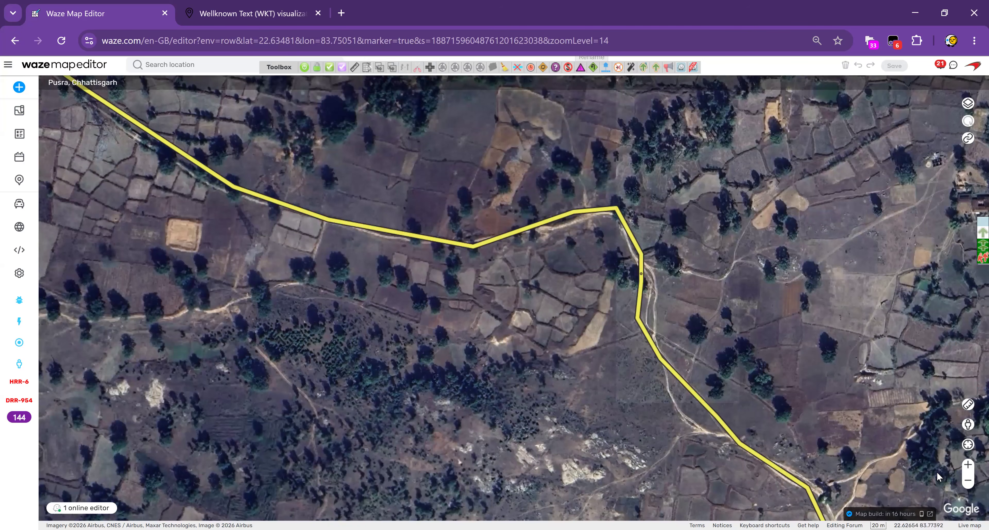
left_click_drag(290, 343, 507, 404)
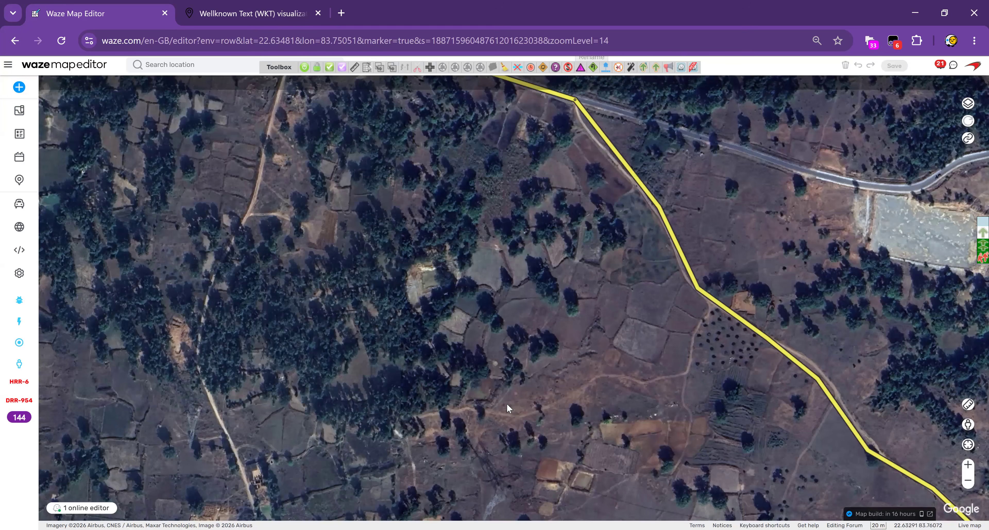
Start a new road at the yellow road's fork and trace the paved road past the large grey plot to just beyond the roadside house.
left_click_drag(545, 204, 572, 406)
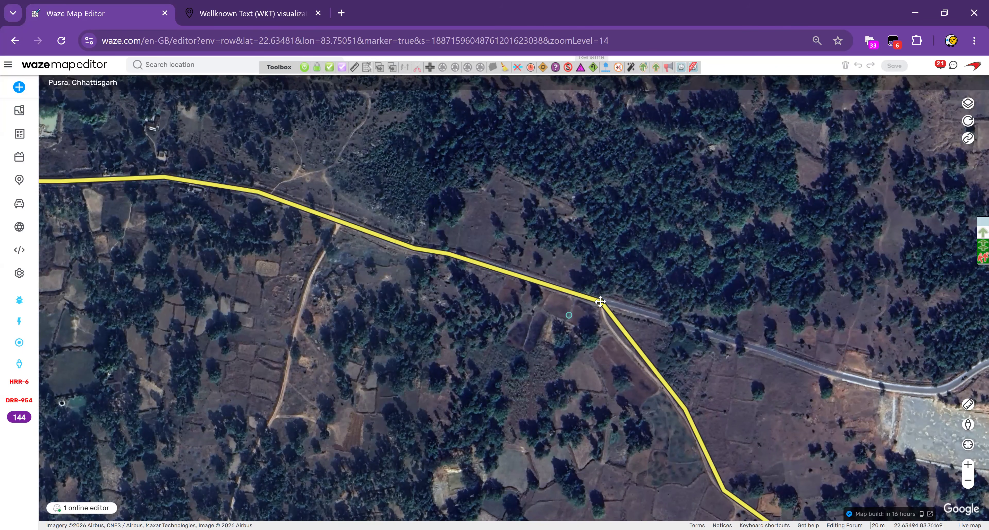
left_click(727, 338)
left_click(867, 385)
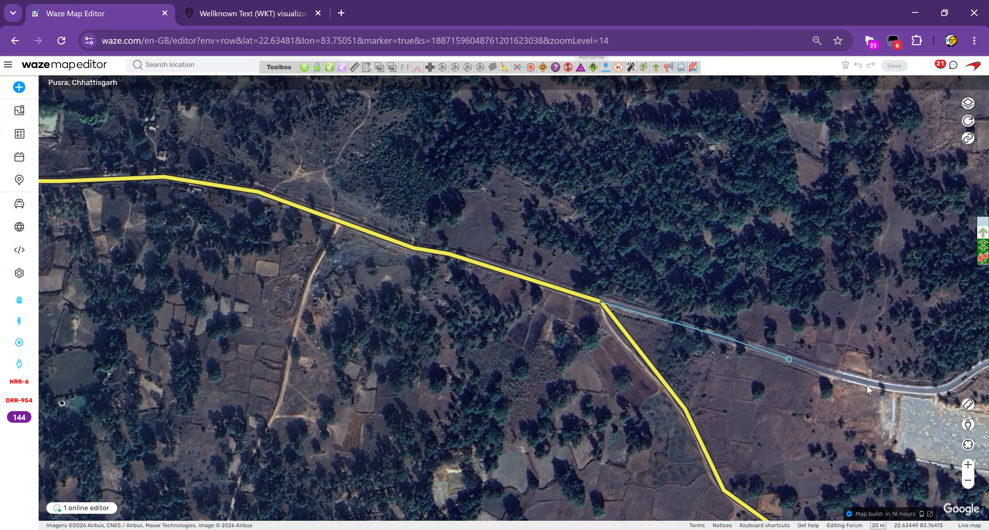
left_click_drag(866, 385, 476, 310)
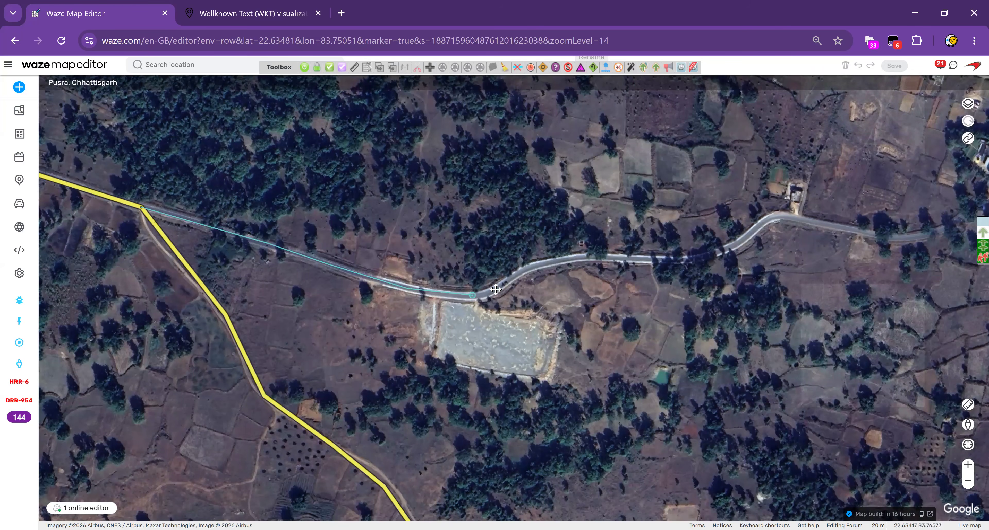
left_click(496, 289)
left_click(522, 268)
left_click(573, 257)
left_click(649, 257)
left_click(701, 258)
left_click(739, 247)
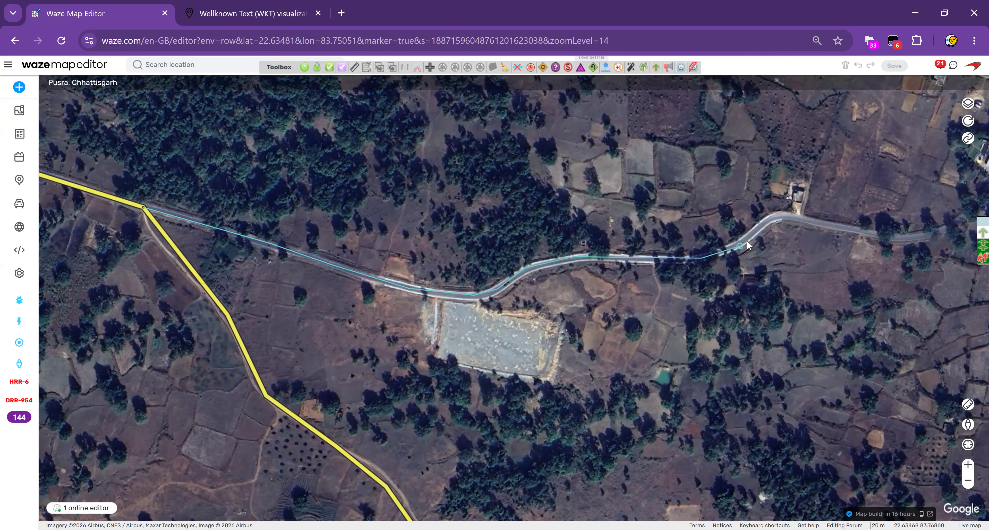
left_click(786, 215)
left_click(839, 227)
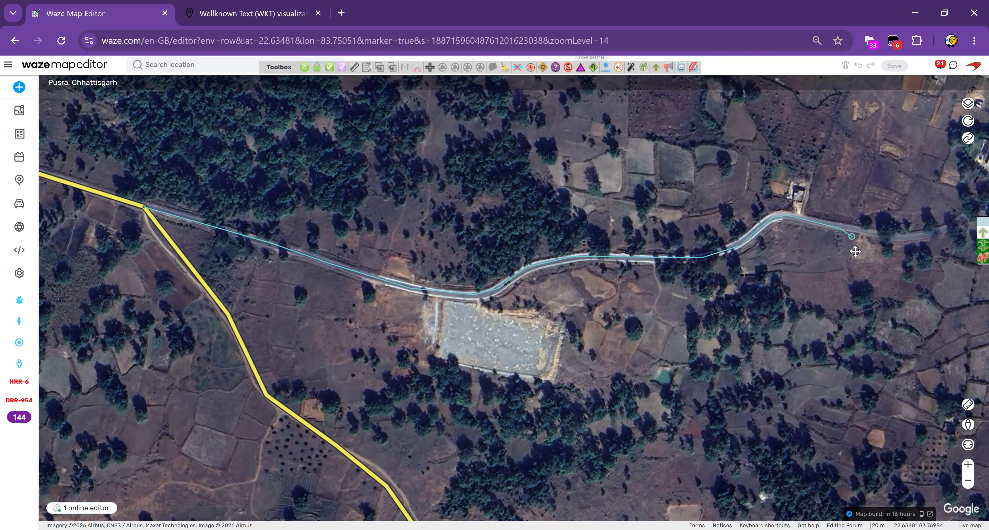
Continue tracing the paved road east and northeast between the houses, and finish the segment at the track junction west of the village.
left_click_drag(856, 248, 414, 283)
scroll(420, 285, "up", 1)
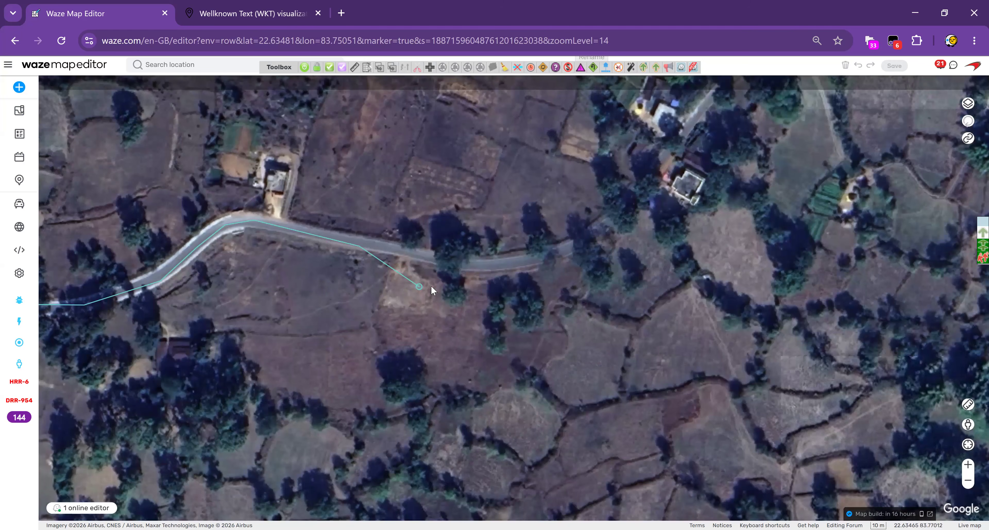
left_click(423, 259)
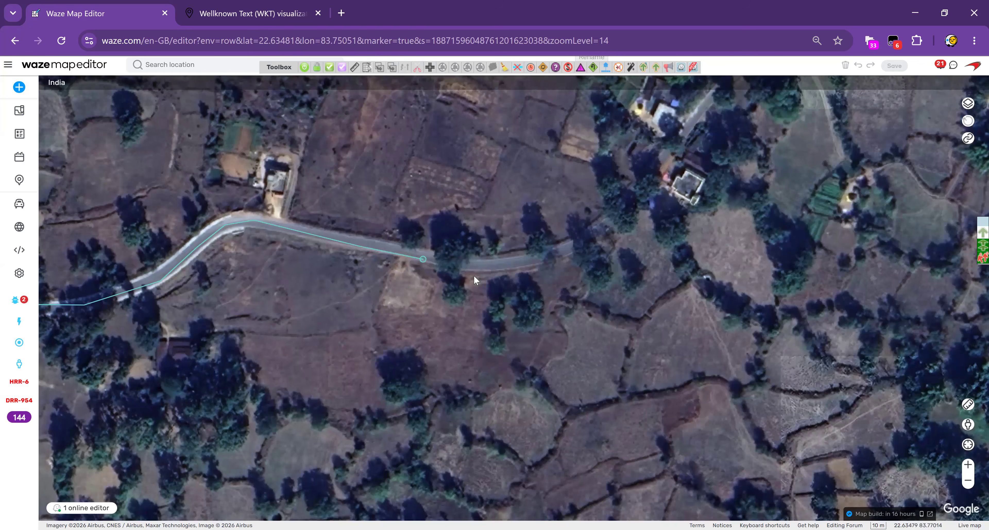
left_click(495, 266)
left_click(554, 256)
left_click(608, 227)
double_click(659, 160)
left_click_drag(659, 160, 696, 127)
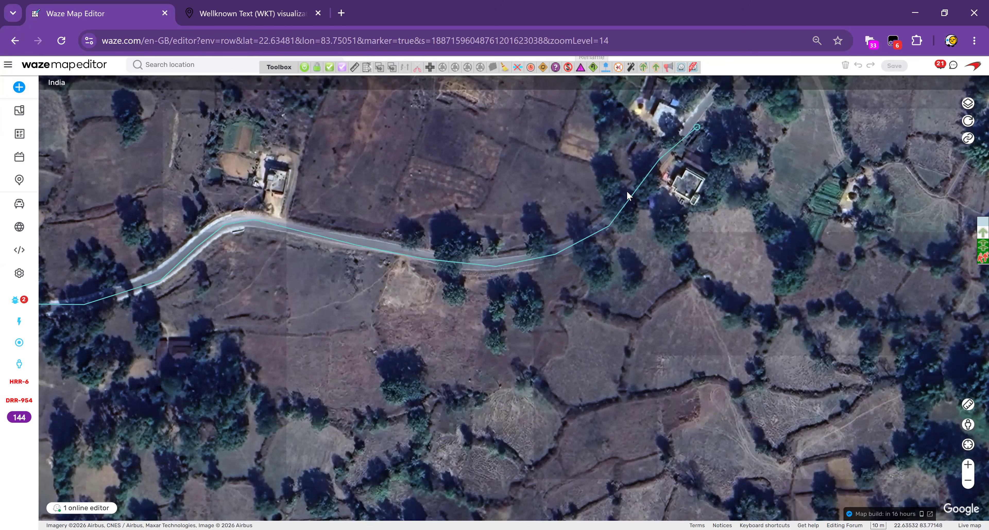
left_click_drag(444, 334, 388, 391)
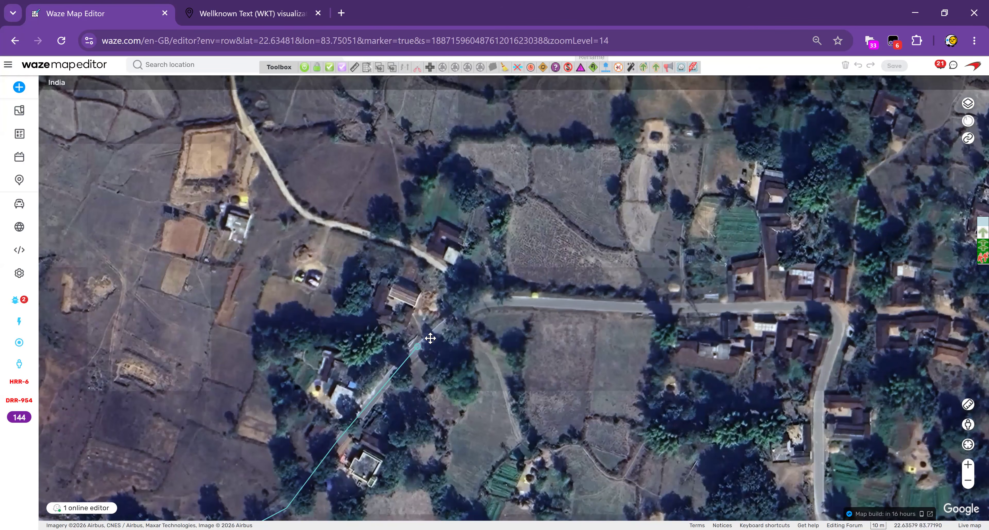
double_click(458, 315)
left_click_drag(459, 316, 479, 304)
double_click(470, 308)
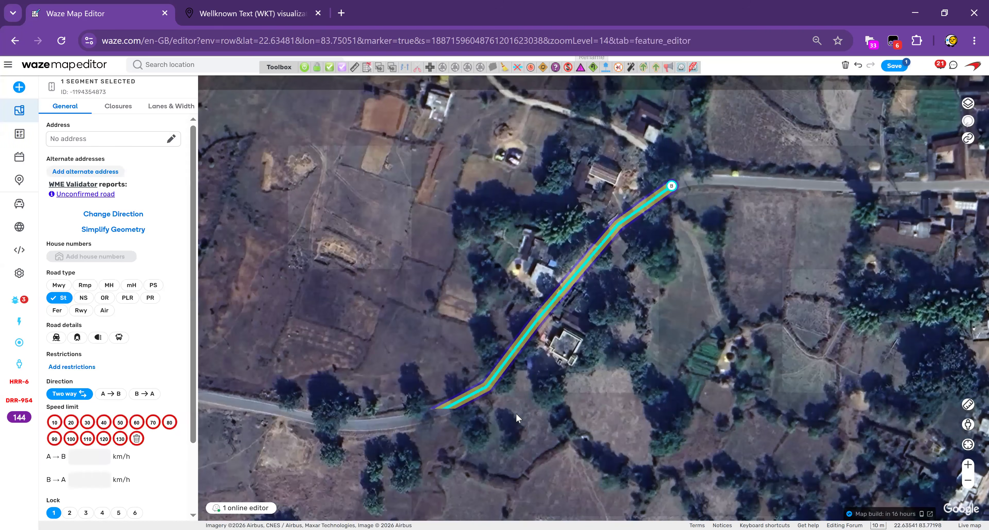
Check the new segment back to its start and set its address to no street and no city in Chhattisgarh.
left_click_drag(405, 427, 894, 250)
scroll(749, 382, "down", 1)
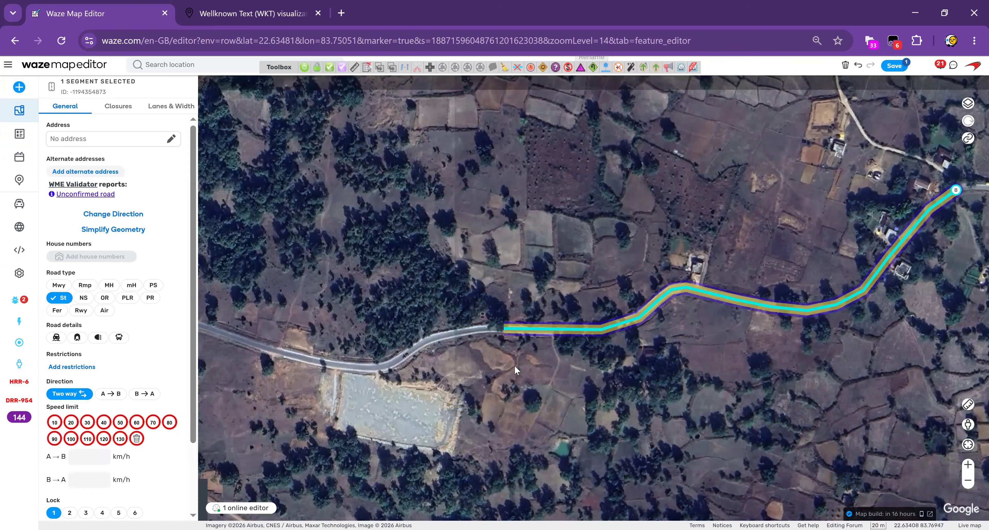
left_click_drag(514, 365, 521, 365)
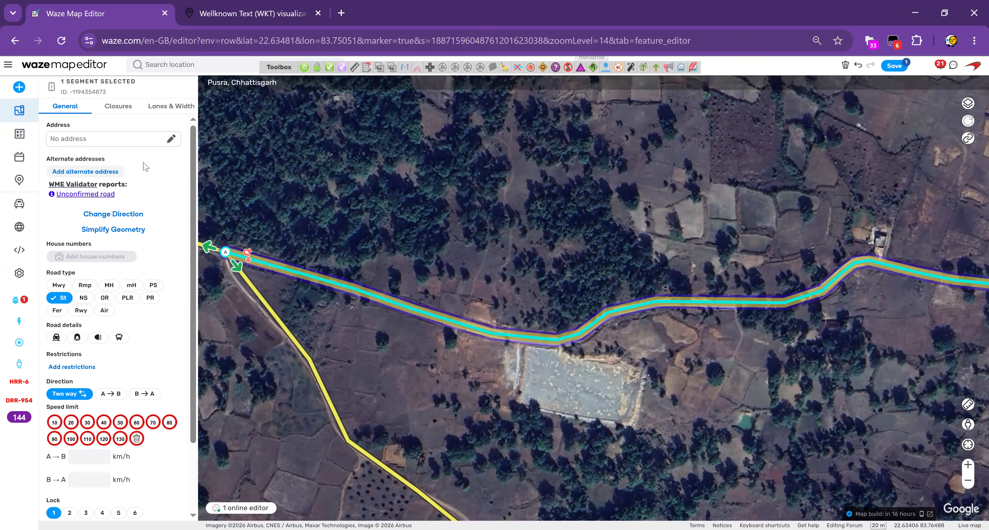
key("e")
left_click(161, 318)
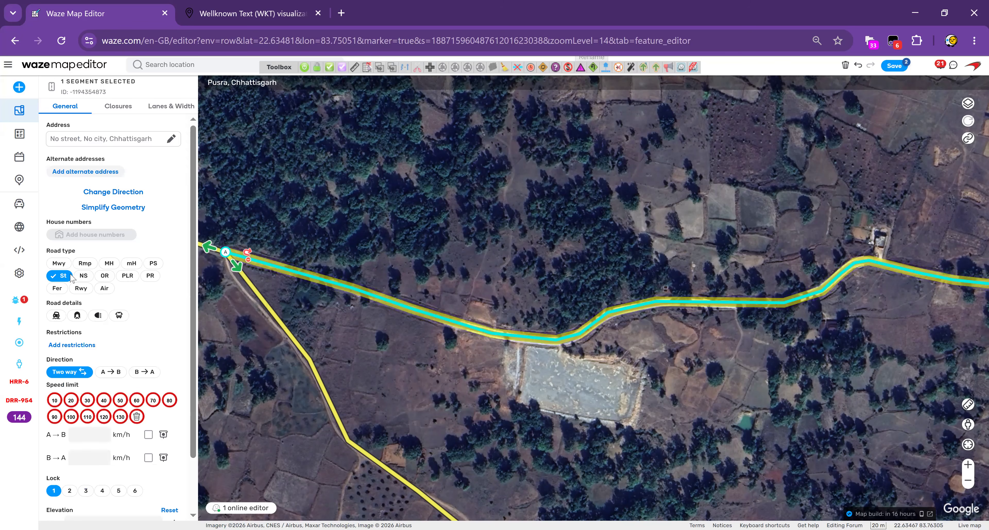
Set the new segment to Primary Street (PS) with a 40 km/h limit in both directions and lock level 2, and save the map.
left_click(19, 275)
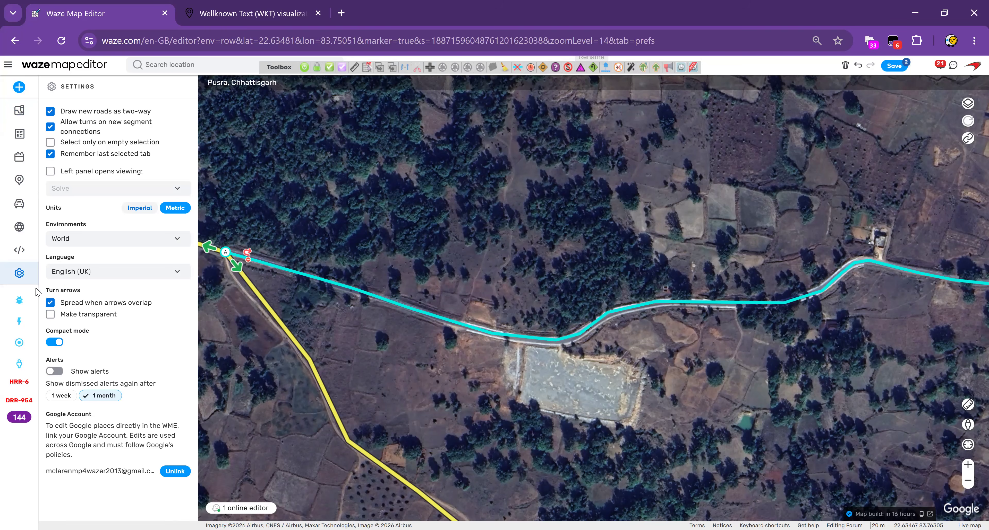
left_click(20, 111)
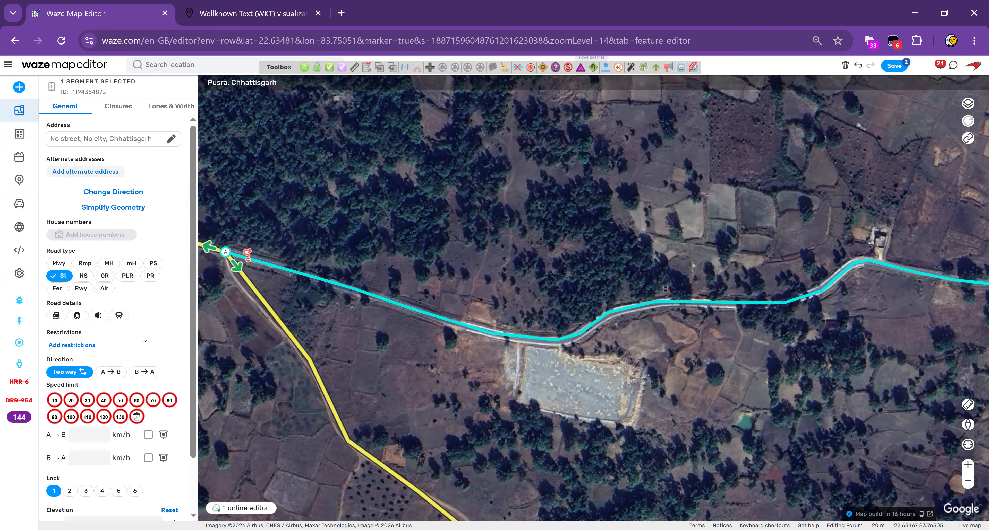
left_click(154, 263)
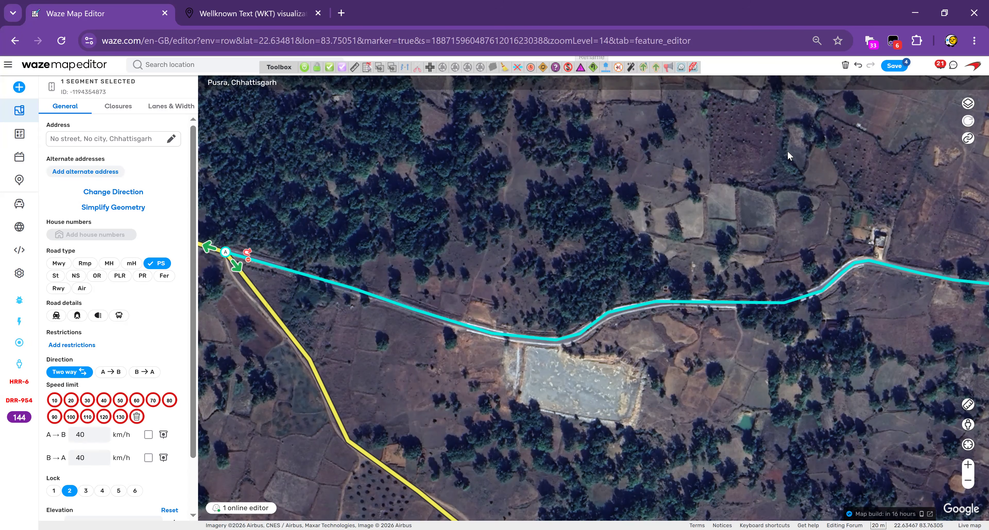
mouse_move(895, 72)
key("ctrl+s")
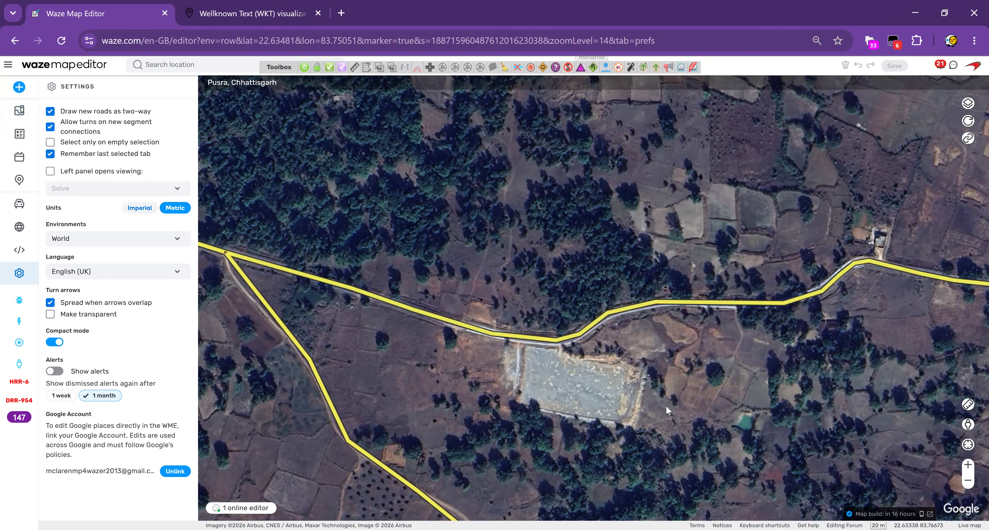
Review the saved road's alignment with the imagery and its connection to the surrounding road network.
scroll(666, 407, "down", 3)
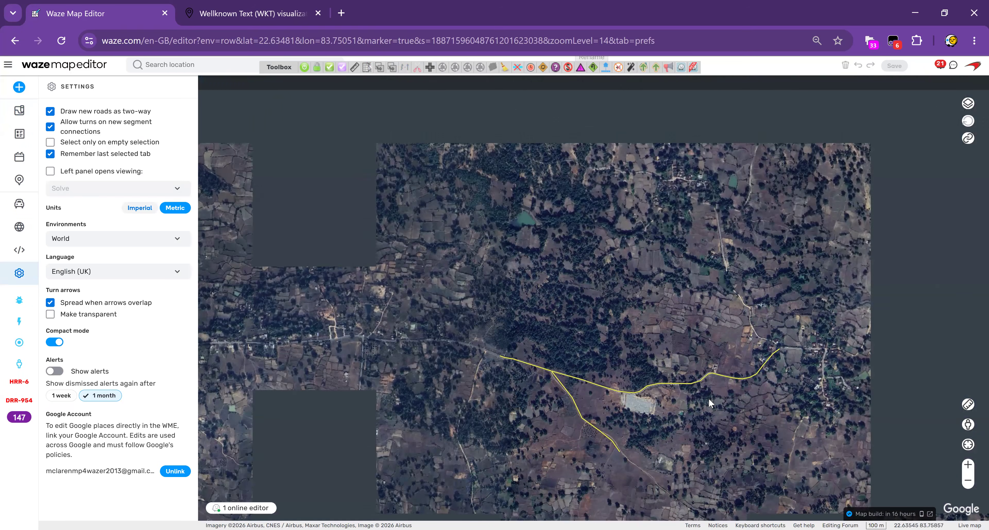
scroll(700, 408, "up", 2)
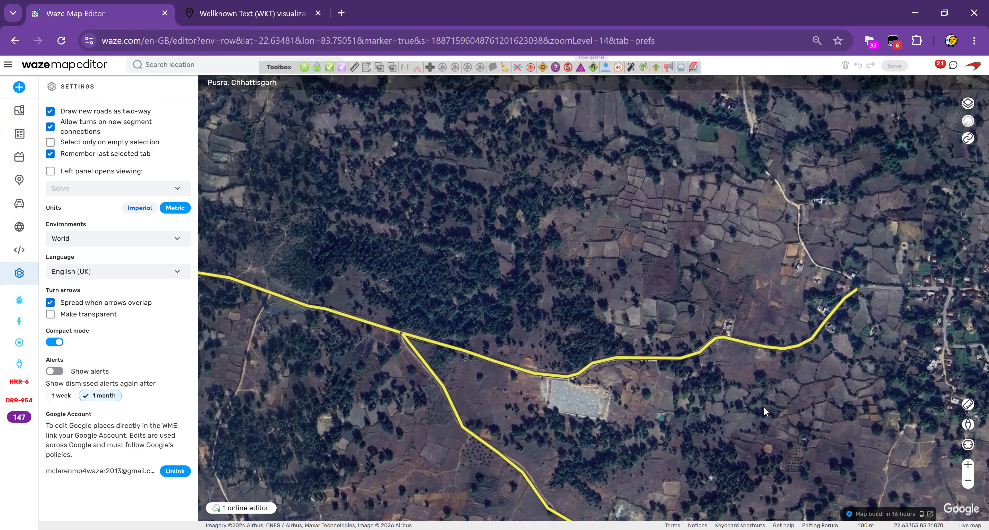
scroll(763, 407, "up", 2)
left_click_drag(518, 322, 555, 315)
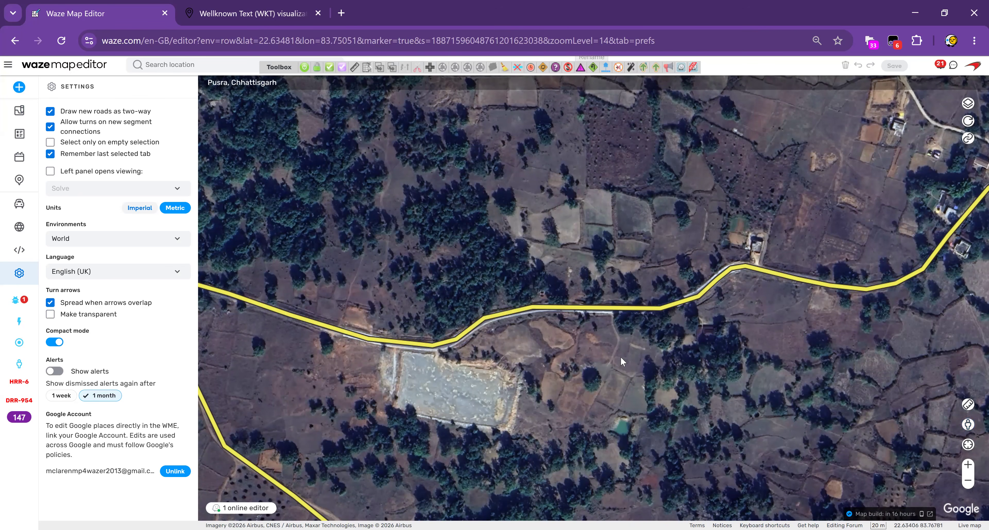
scroll(620, 358, "down", 3)
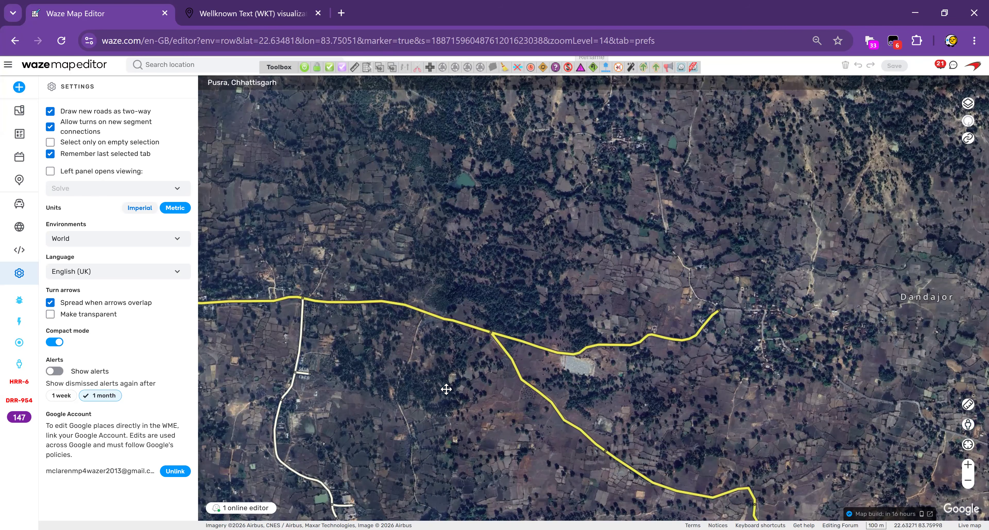
Examine Kansabel around NH-78 and follow the unmapped paved road northward through the settlements to the round pond.
left_click_drag(370, 374, 917, 324)
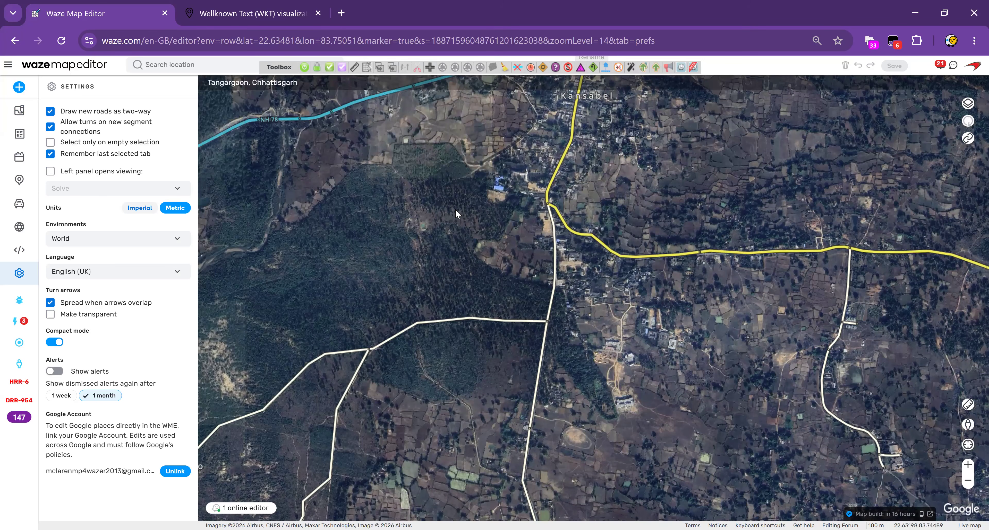
left_click_drag(457, 214, 610, 474)
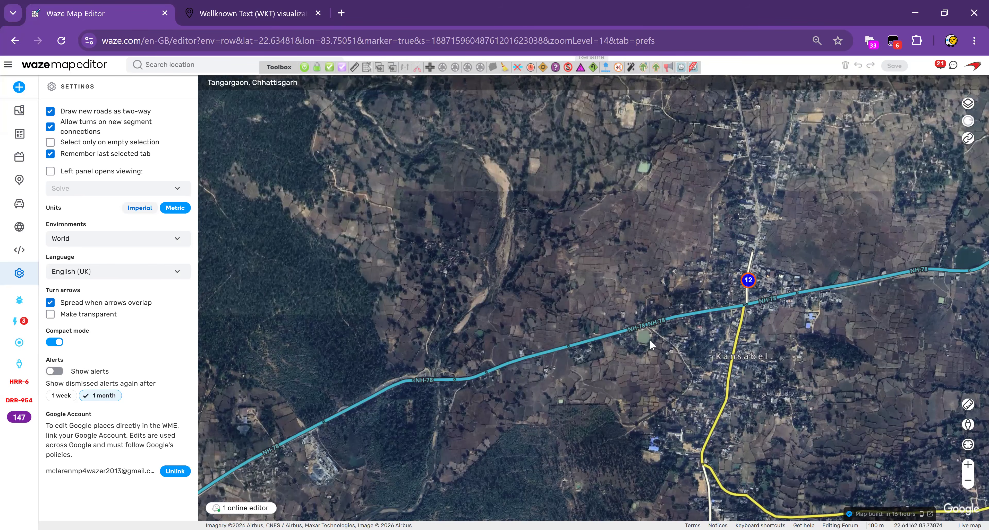
scroll(649, 341, "up", 1)
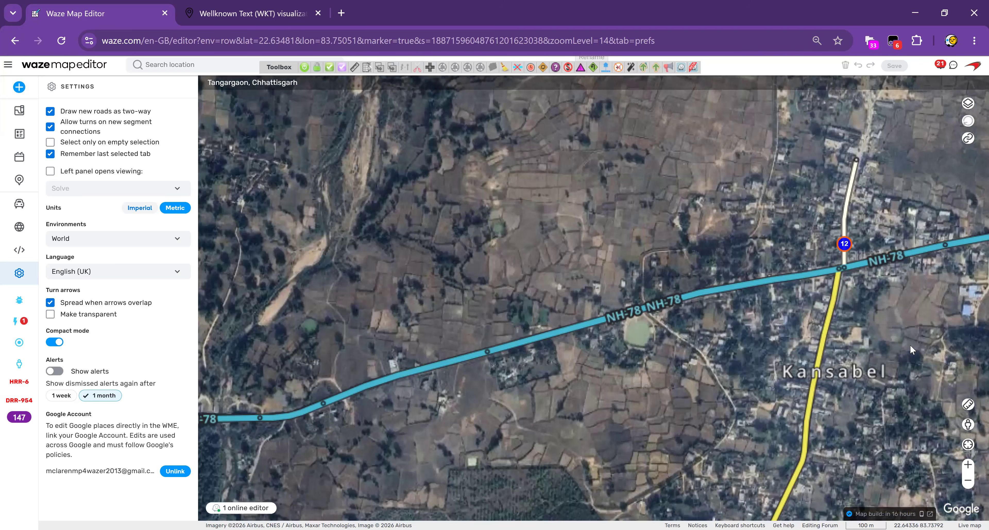
left_click_drag(683, 327, 614, 328)
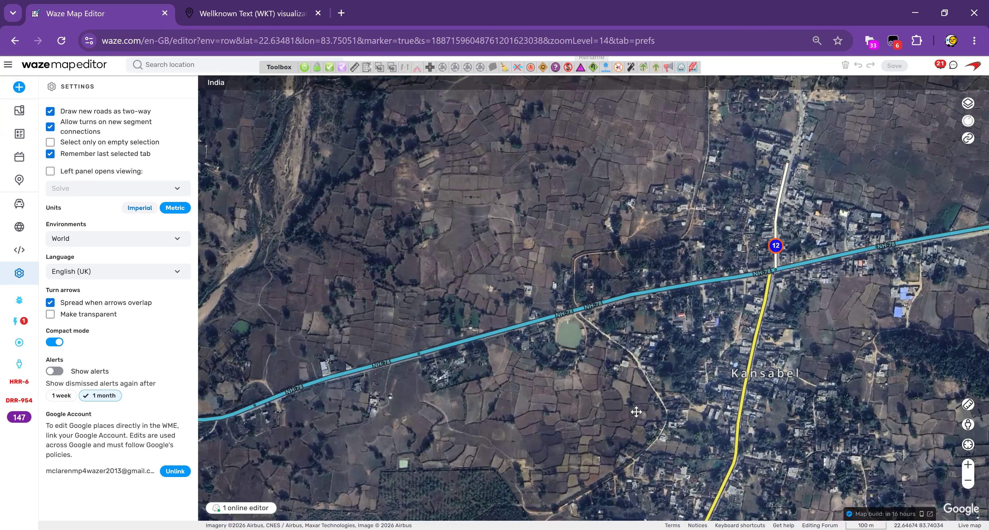
left_click_drag(691, 178, 636, 412)
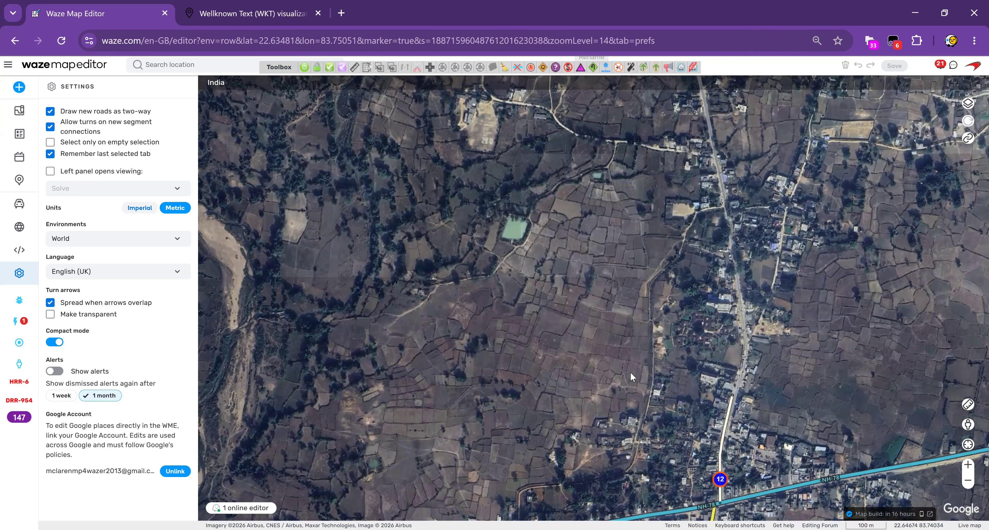
left_click_drag(694, 275, 630, 372)
scroll(629, 373, "up", 1)
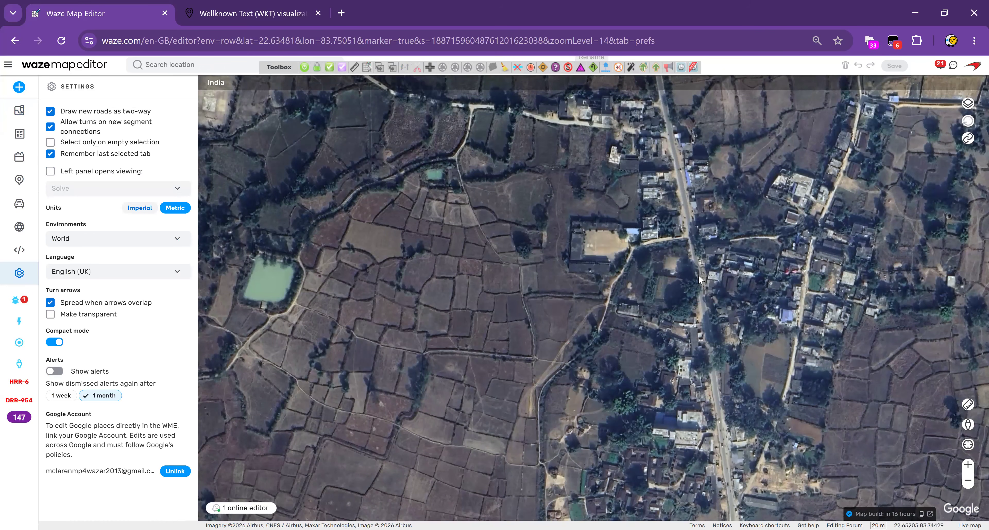
left_click_drag(683, 165, 706, 434)
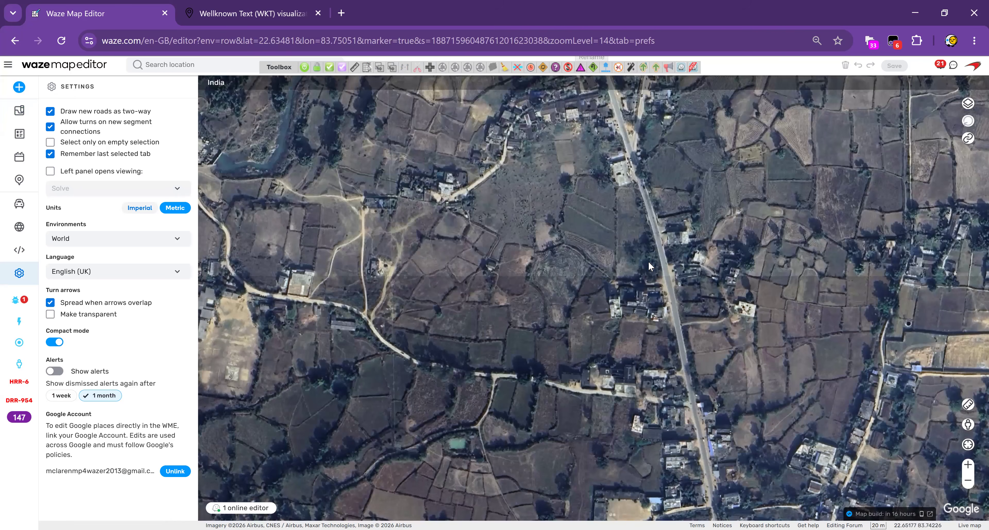
left_click_drag(648, 262, 696, 483)
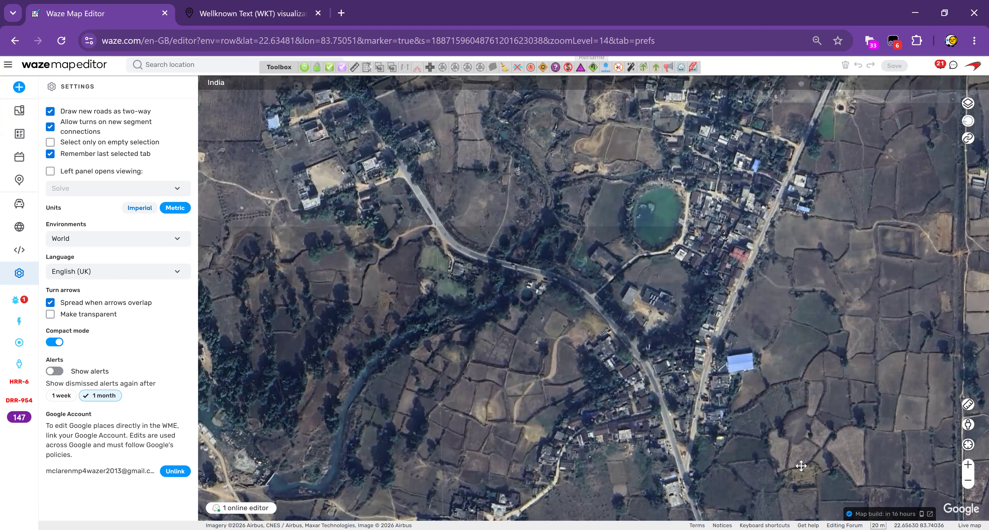
Follow the unmapped paved road from the round pond area back south to its junction with NH-78 in Kansabel.
left_click_drag(800, 466, 800, 478)
left_click_drag(664, 431, 664, 440)
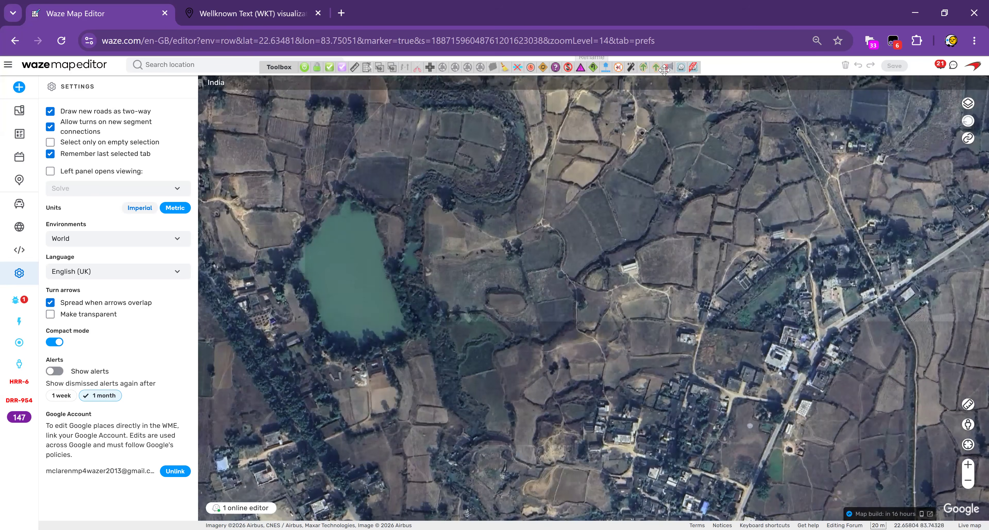
left_click_drag(665, 84, 675, 236)
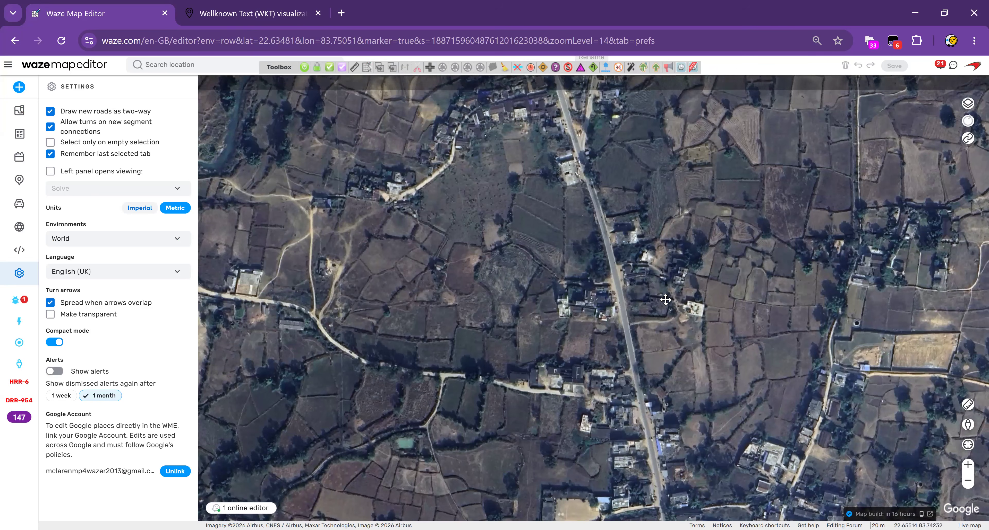
left_click_drag(665, 300, 666, 294)
left_click_drag(658, 403, 628, 215)
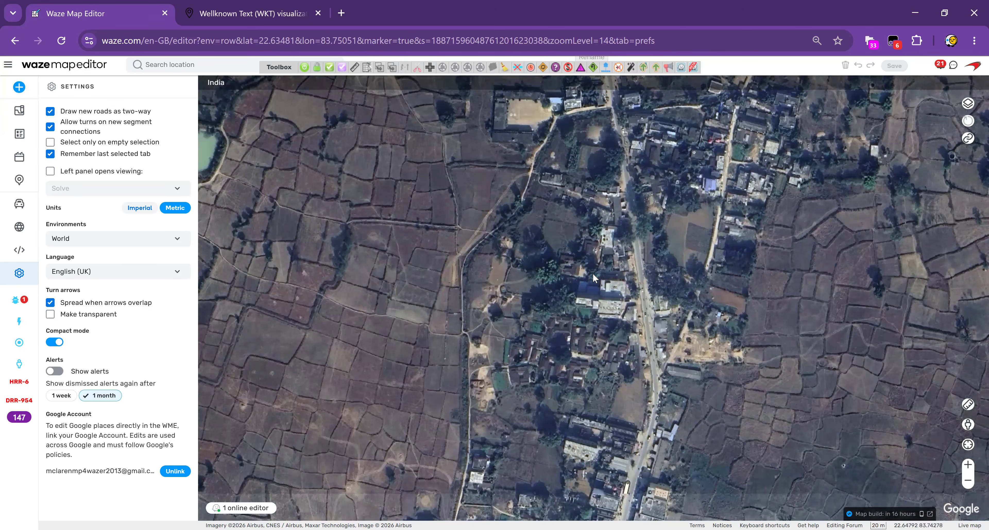
left_click_drag(607, 475, 561, 275)
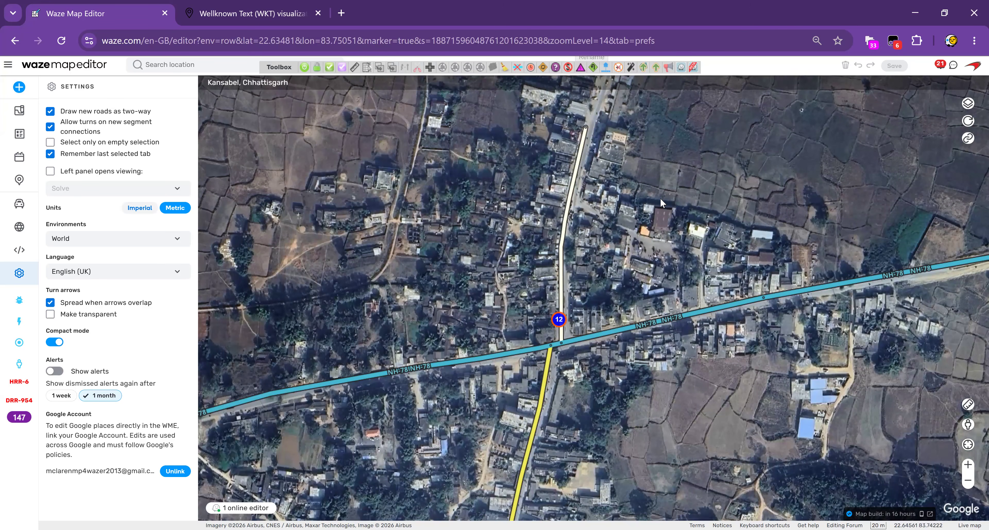
Set the existing street running north from NH-78 to Primary Street (PS) with a 40 km/h limit in both directions.
left_click(561, 270)
left_click_drag(639, 178, 630, 236)
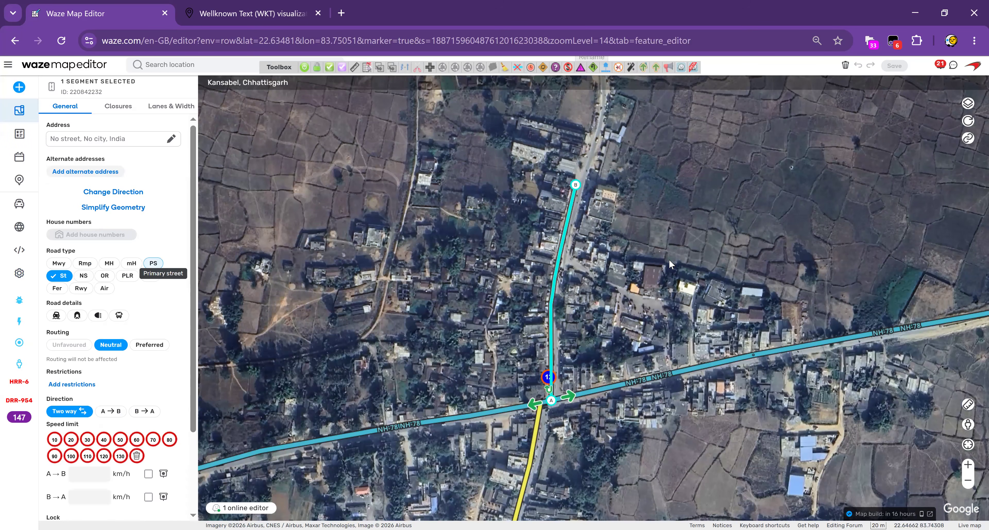
left_click_drag(619, 193, 618, 309)
scroll(656, 424, "up", 1)
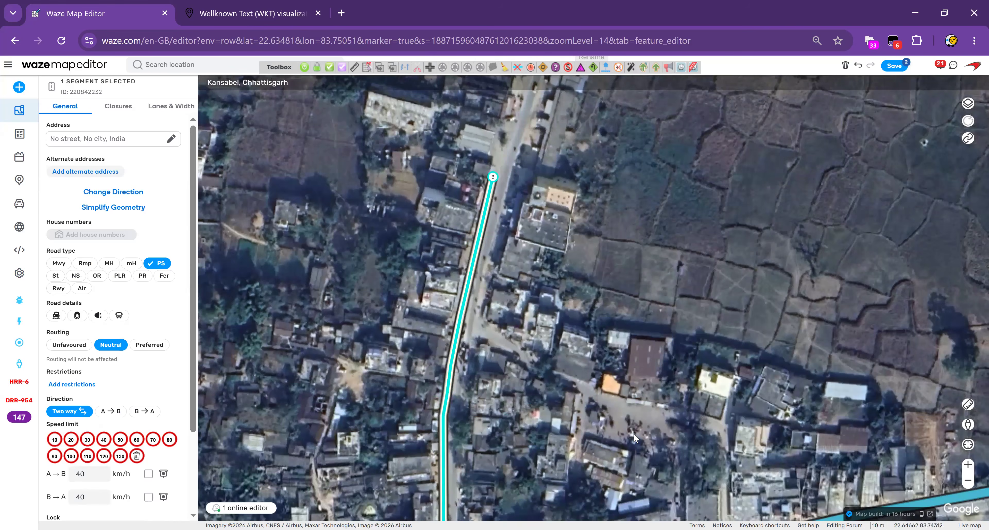
scroll(624, 334, "down", 1)
scroll(543, 165, "up", 1)
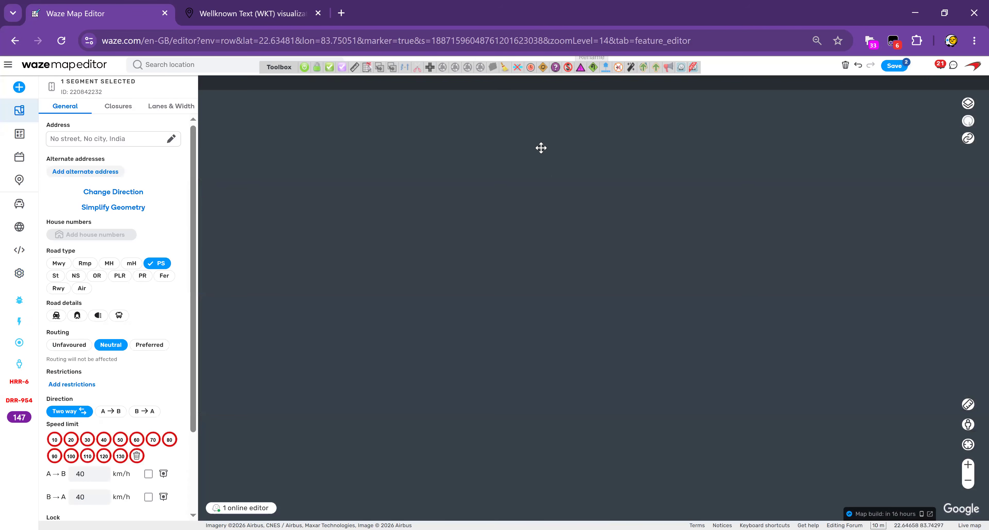
Pull the northern Primary Street's end back to the side-road corner and shift its geometry onto the road in the imagery.
left_click_drag(540, 148, 620, 241)
key("d")
left_click_drag(620, 242, 513, 298)
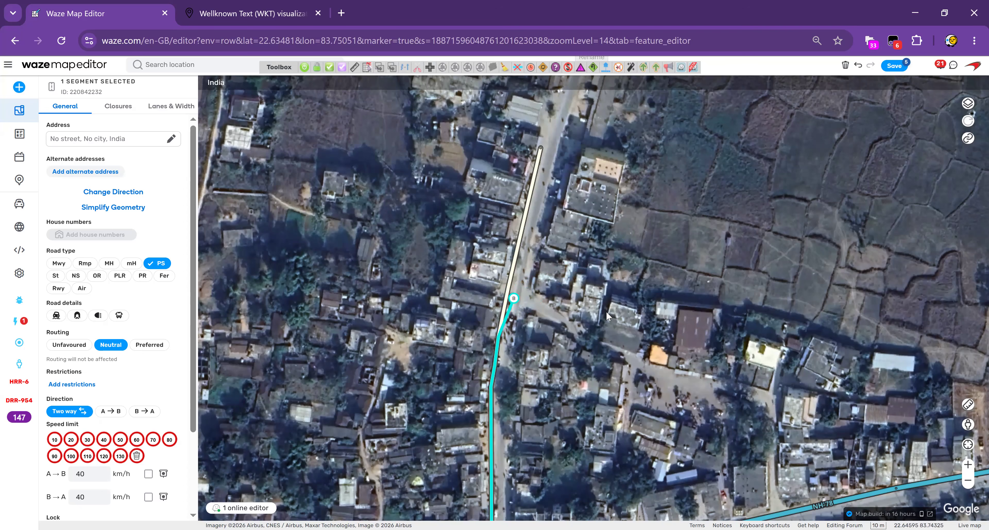
left_click_drag(494, 344, 500, 373)
left_click_drag(530, 385, 519, 207)
double_click(480, 210)
left_click_drag(386, 381, 509, 384)
Move the southern road's NH-78 junction onto the imagery and reshape that road and the highway just west of it.
left_click_drag(471, 336, 454, 349)
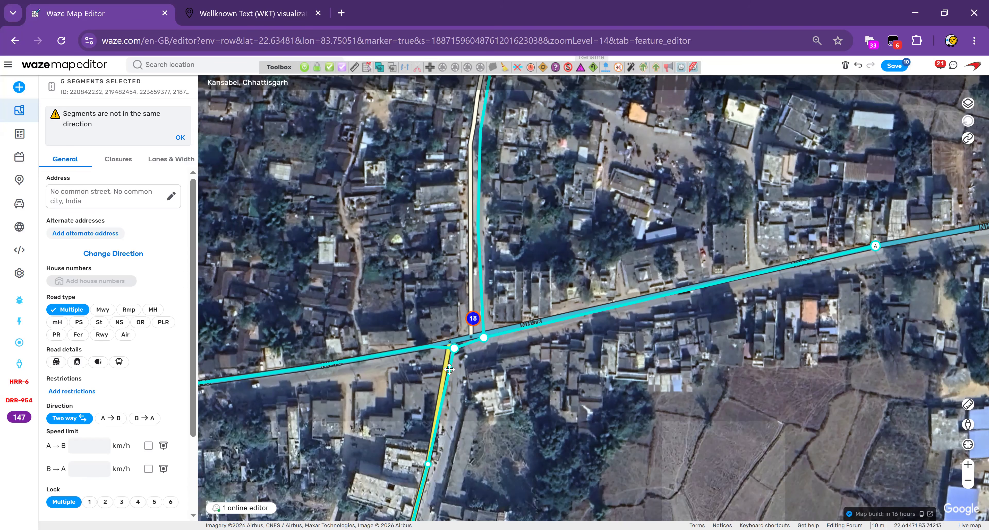
left_click_drag(431, 461, 456, 404)
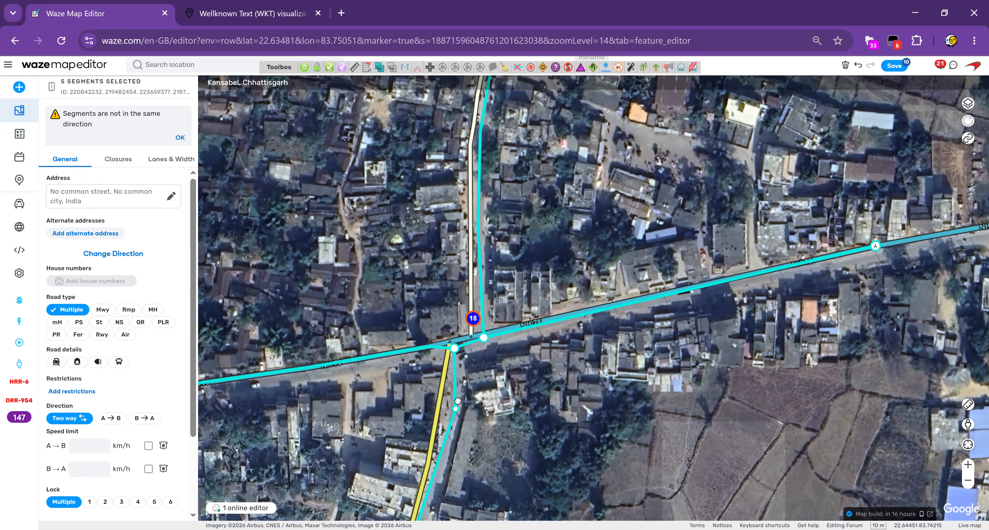
double_click(427, 347)
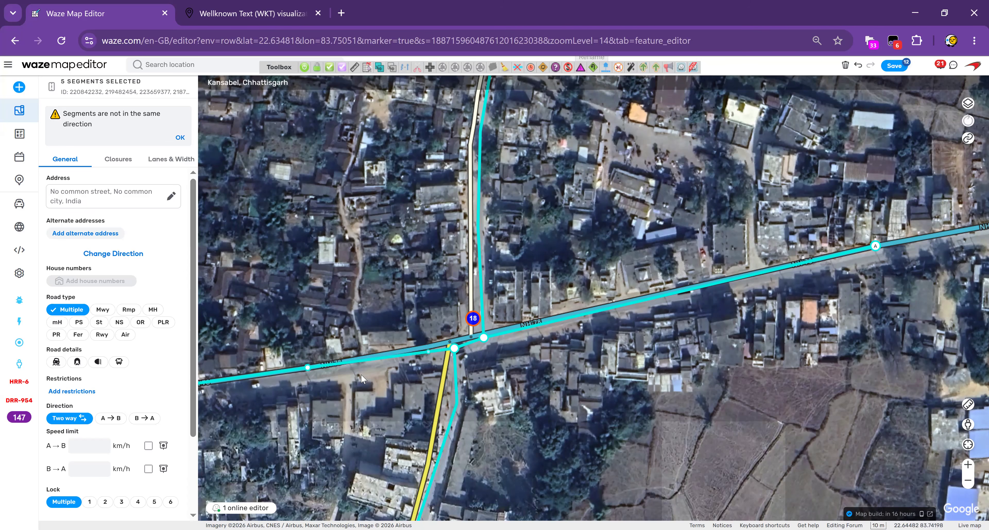
left_click_drag(306, 369, 294, 379)
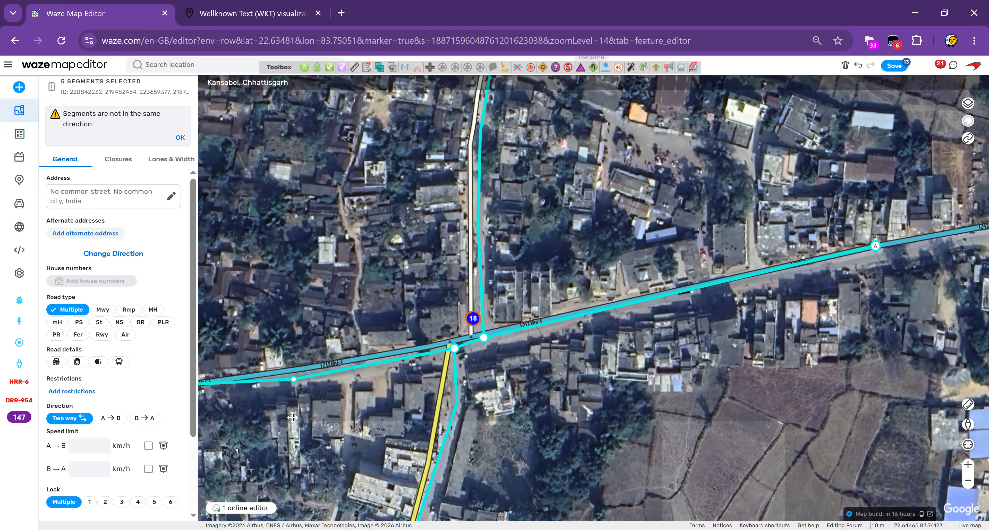
Align the remaining stretch of NH-78 west of the junction with the imagery and save the map.
left_click_drag(579, 350, 748, 292)
left_click_drag(350, 335, 472, 337)
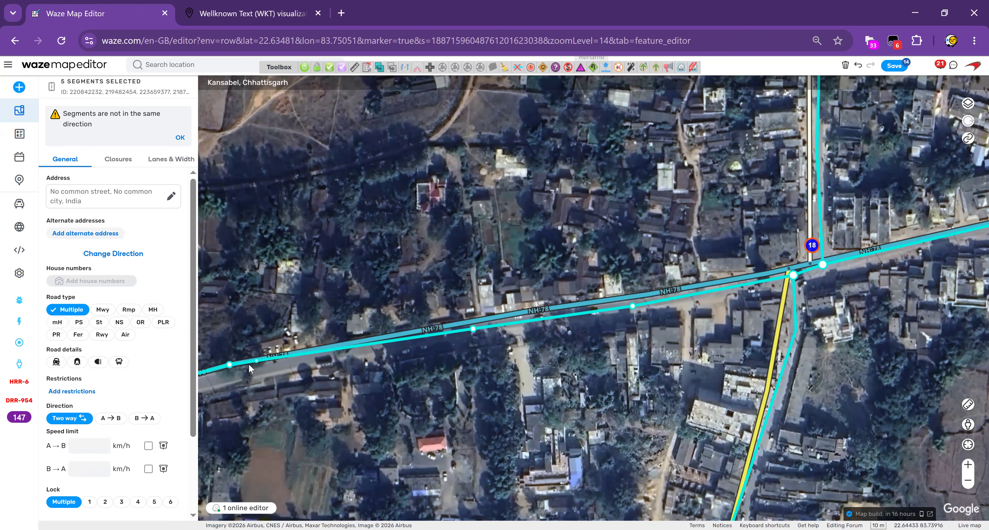
double_click(229, 366)
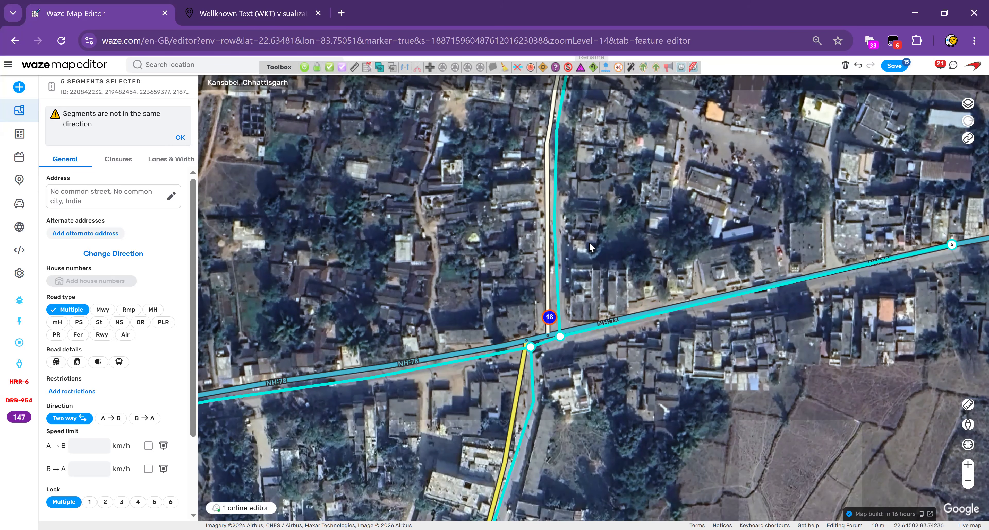
key("Page_Up")
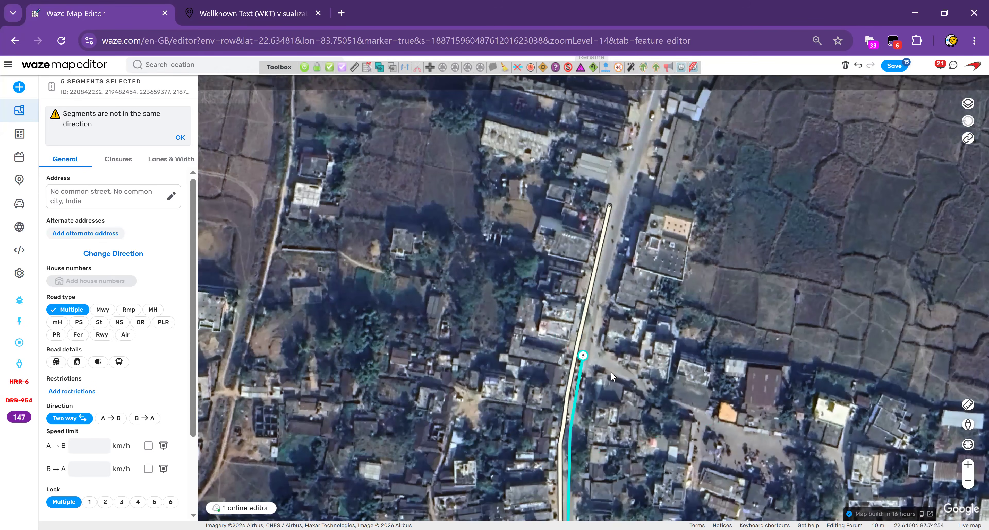
left_click(893, 69)
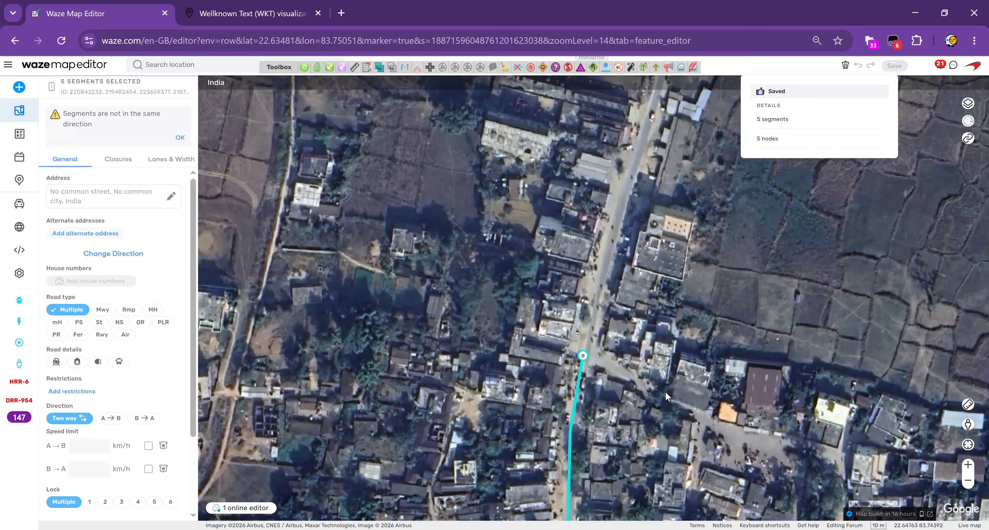
Start a new road at the northern end of the realigned Primary Street and trace the paved road north through its bends.
scroll(638, 180, "down", 1)
left_click_drag(602, 402, 584, 251)
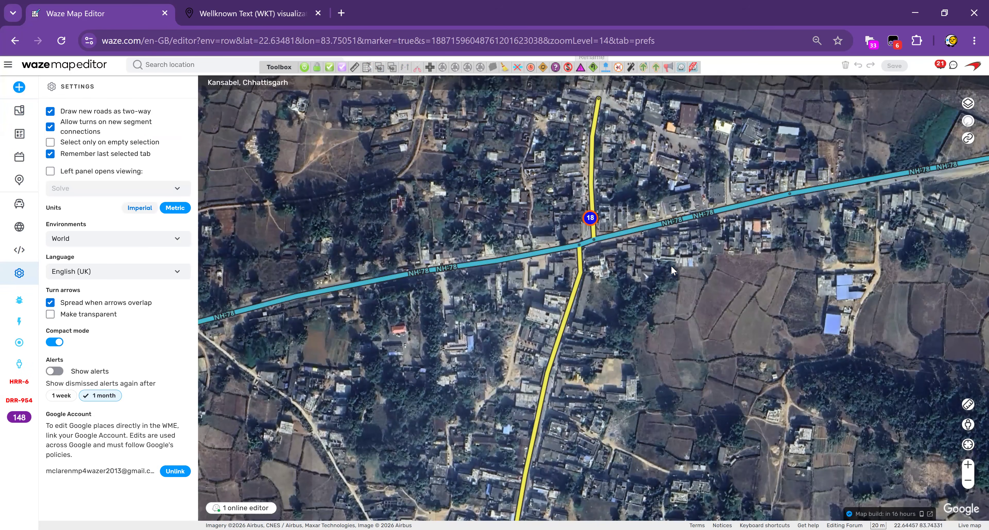
scroll(672, 271, "up", 1)
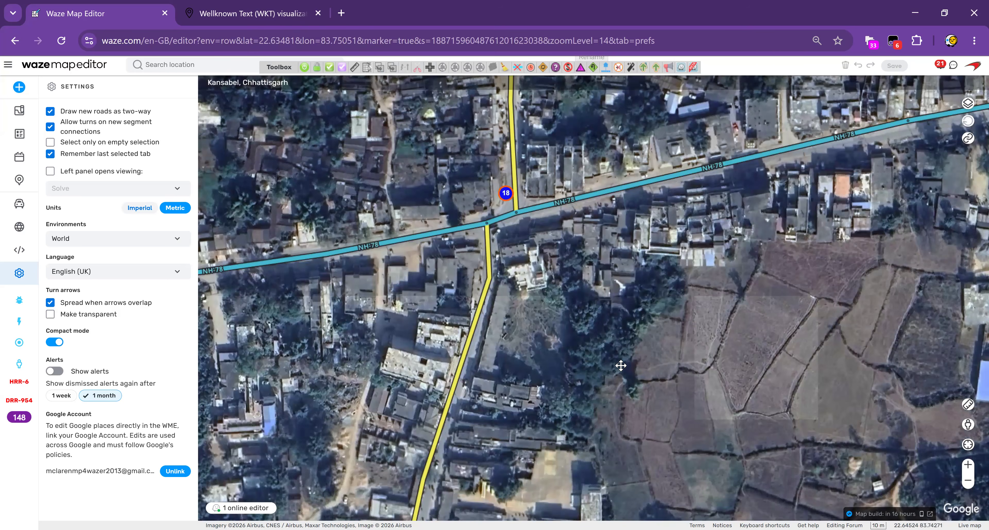
left_click_drag(621, 365, 626, 407)
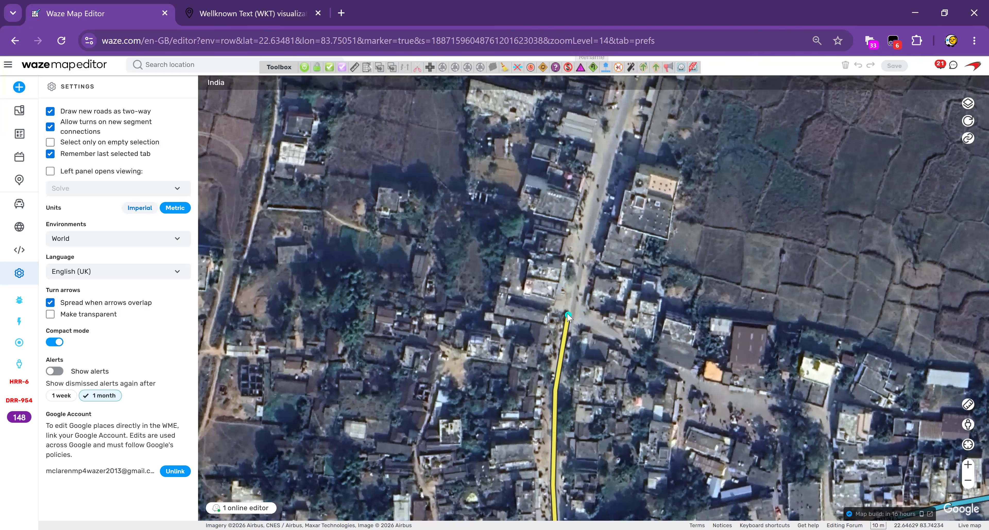
left_click(568, 317)
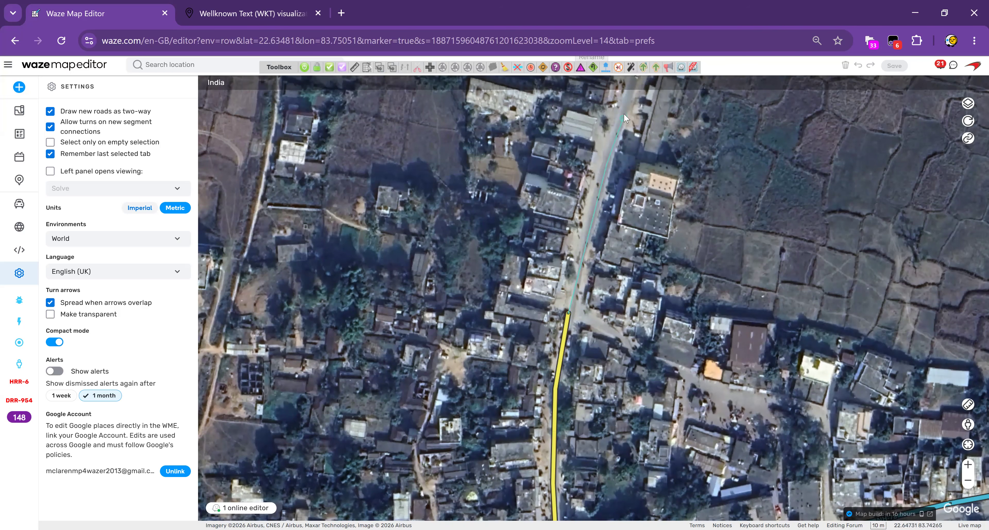
left_click_drag(623, 114, 614, 352)
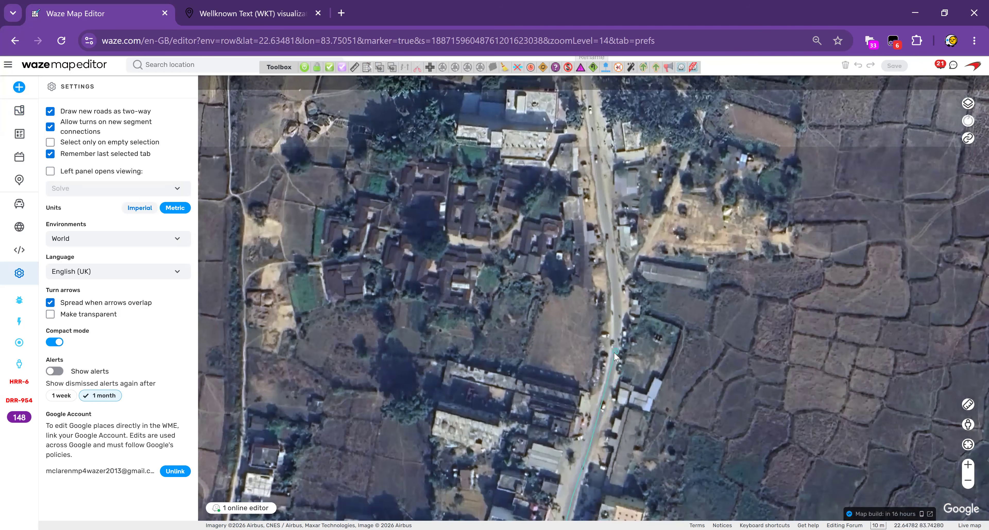
left_click(613, 353)
left_click(616, 300)
left_click(606, 231)
left_click(597, 151)
Continue tracing the new road north and finish it where the dirt track branches off to the west.
left_click_drag(595, 133, 640, 400)
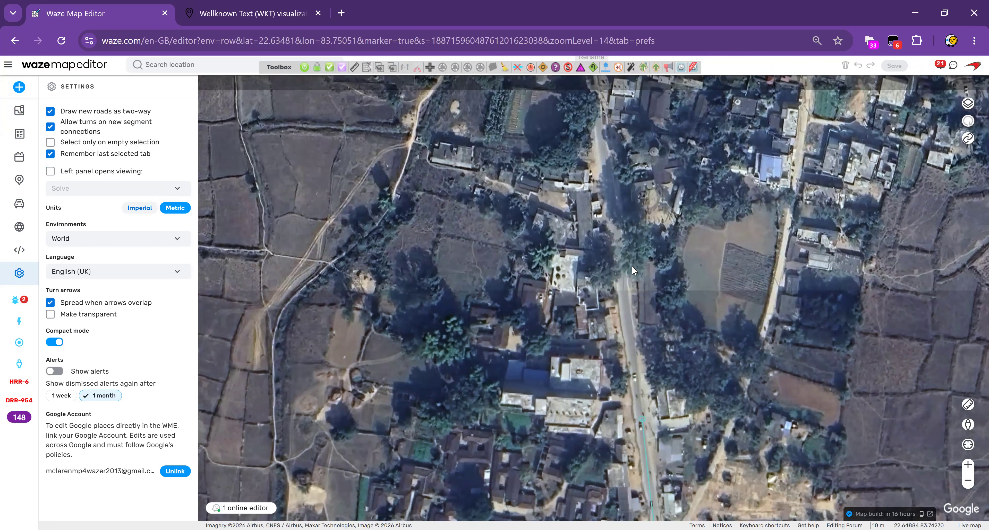
left_click(615, 231)
left_click_drag(598, 160, 644, 436)
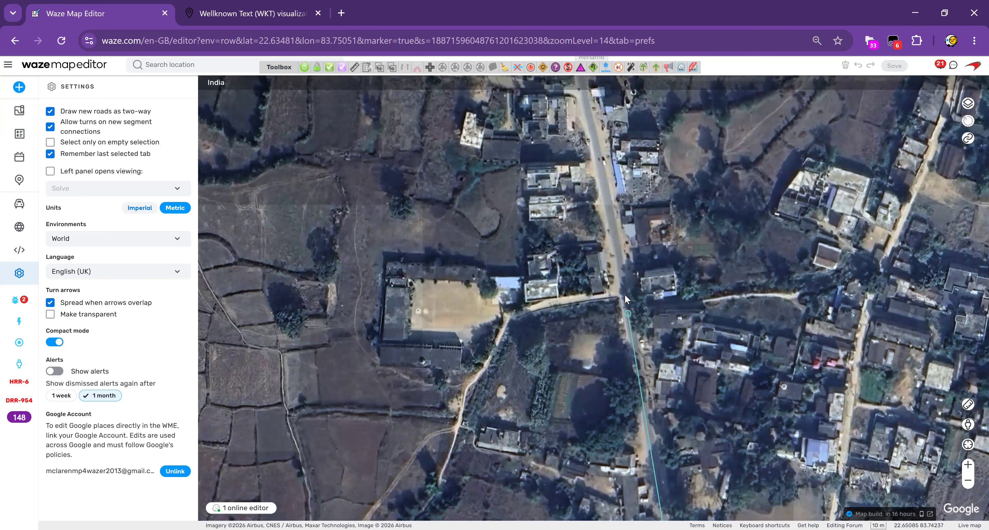
left_click(624, 295)
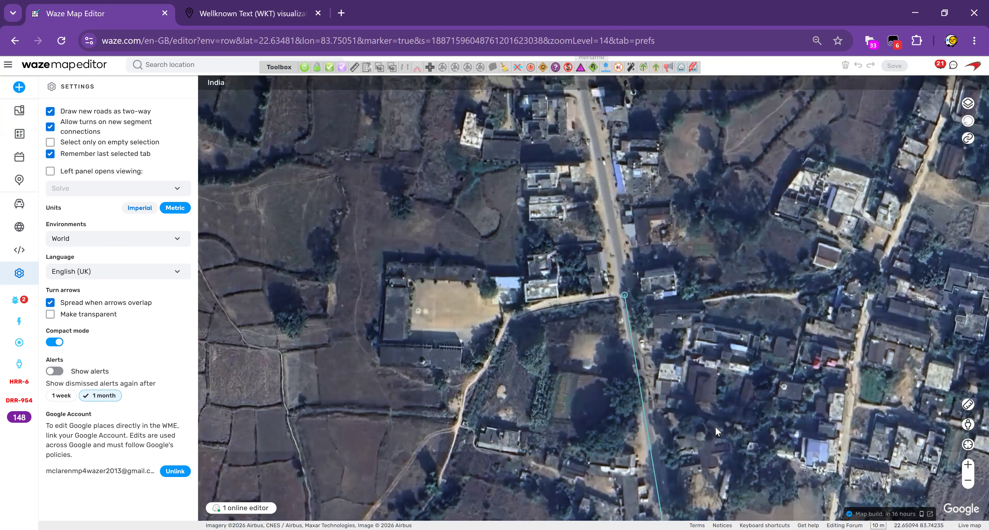
left_click(638, 320)
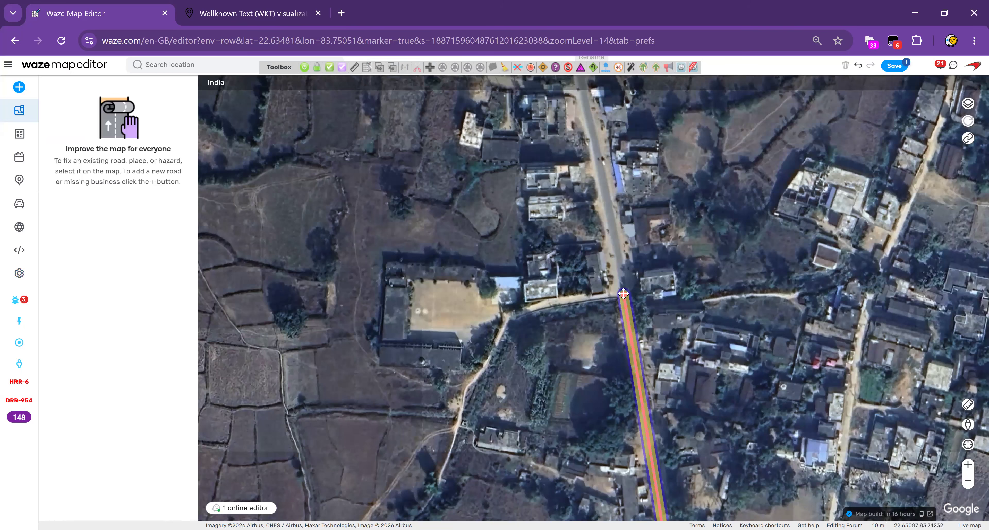
Draw a side road from the new road's northern end west past the walled compound and southwest to the track fork.
left_click(561, 304)
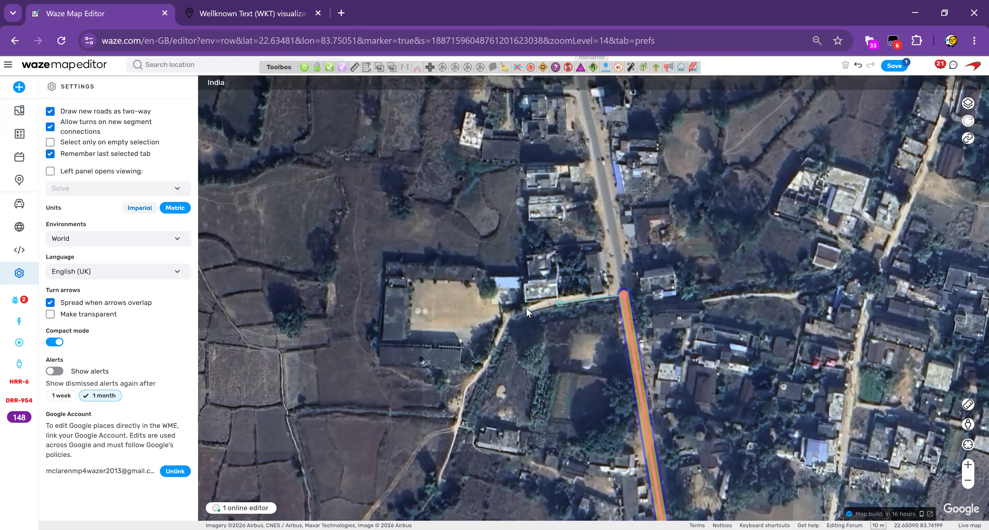
left_click(509, 317)
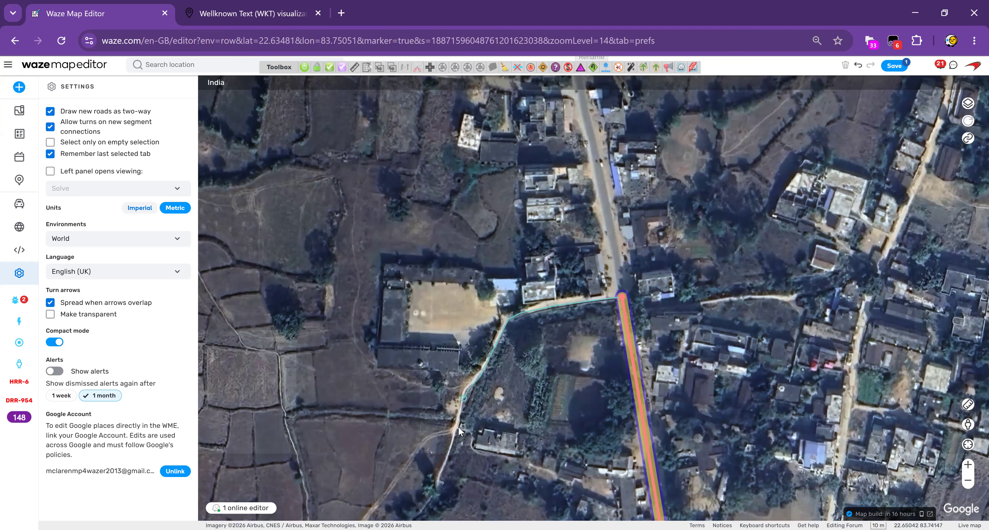
double_click(458, 427)
Set the new main road to Primary Street (PS), 40 km/h both ways, lock 2, with no street and no city in Chhattisgarh.
left_click(659, 393)
left_click(637, 383)
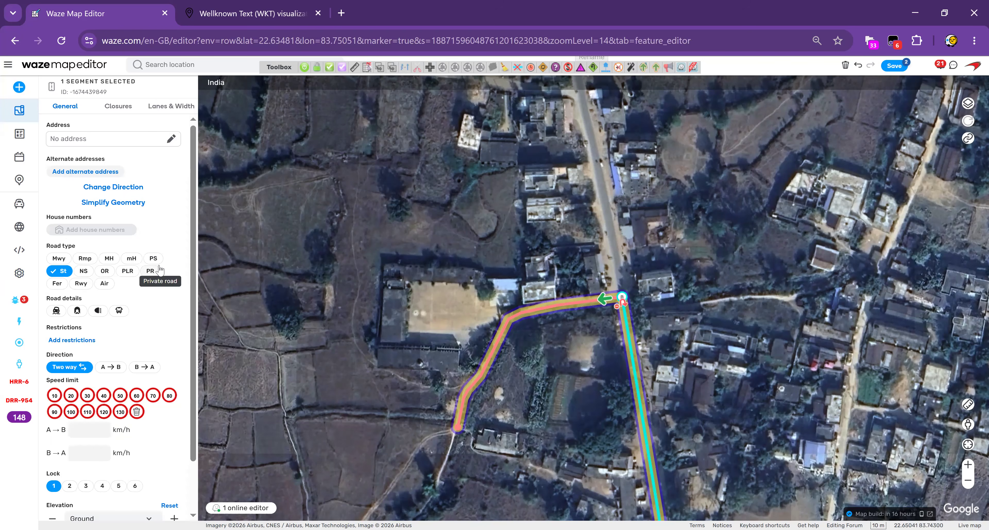
left_click(153, 259)
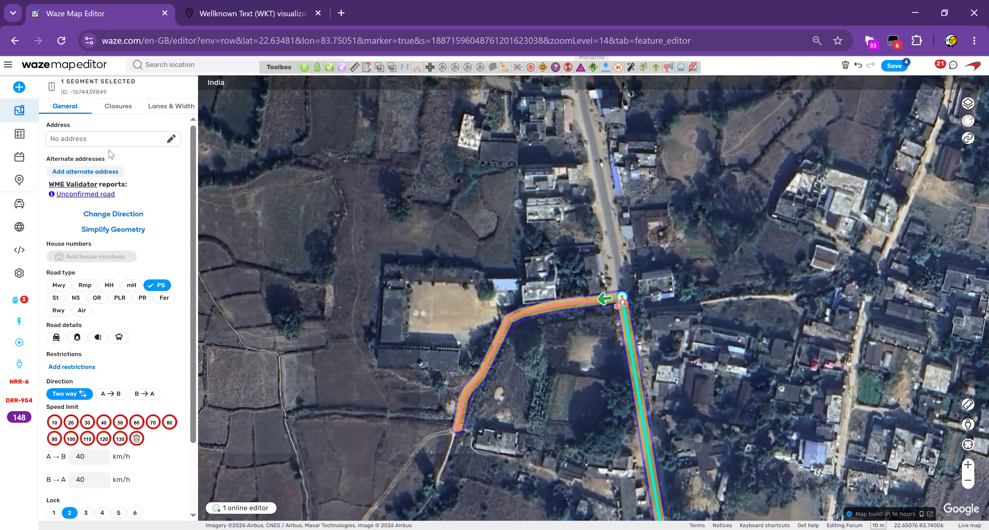
left_click(110, 139)
left_click(161, 318)
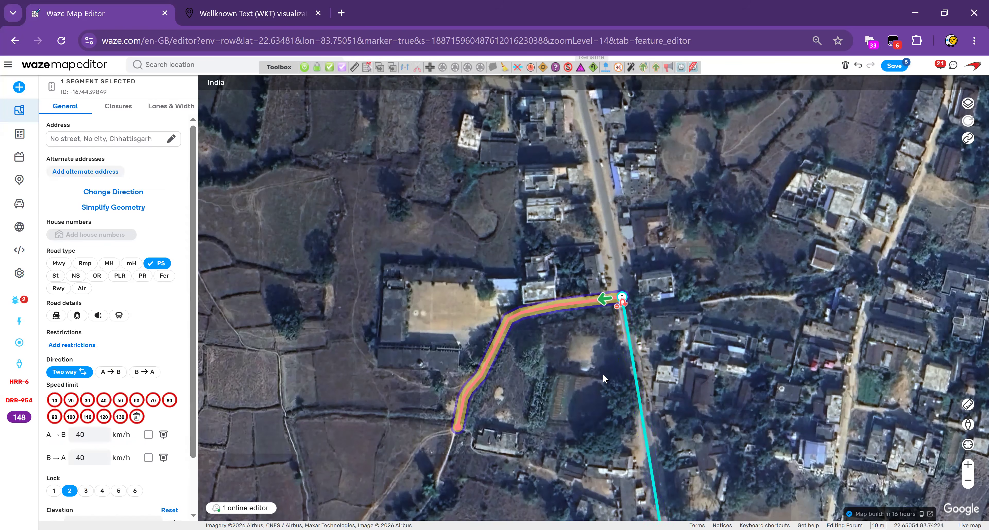
Set the new side road's address to no street and no city in Chhattisgarh, and save the map.
left_click(563, 364)
left_click(493, 351)
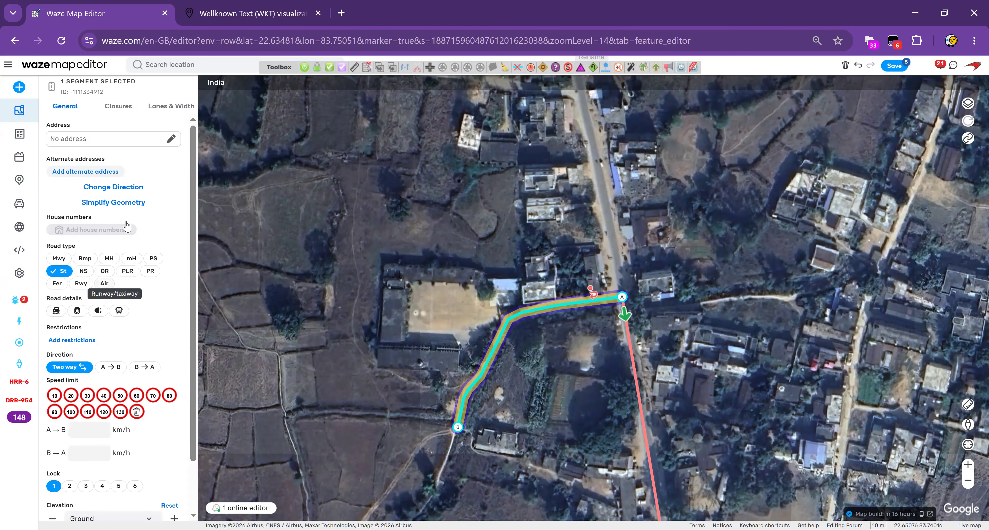
left_click(123, 143)
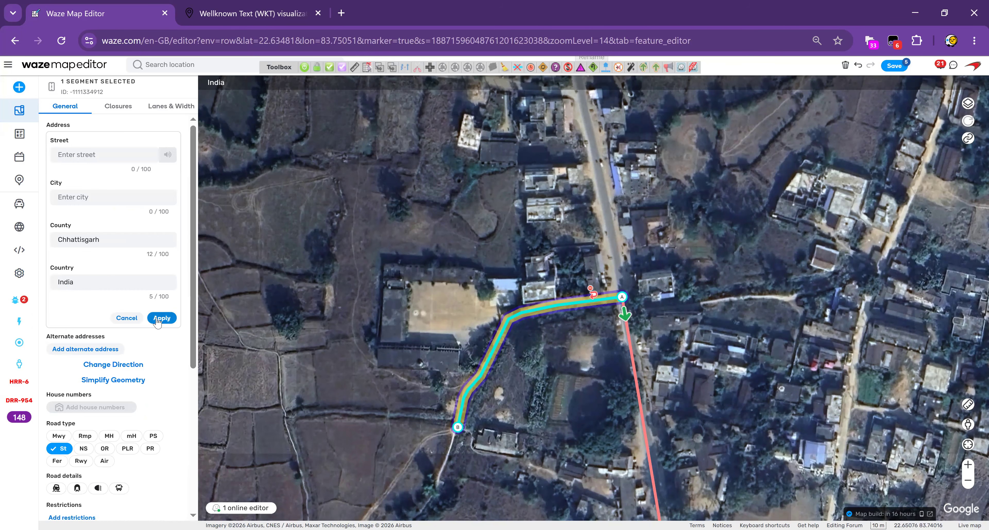
left_click(160, 318)
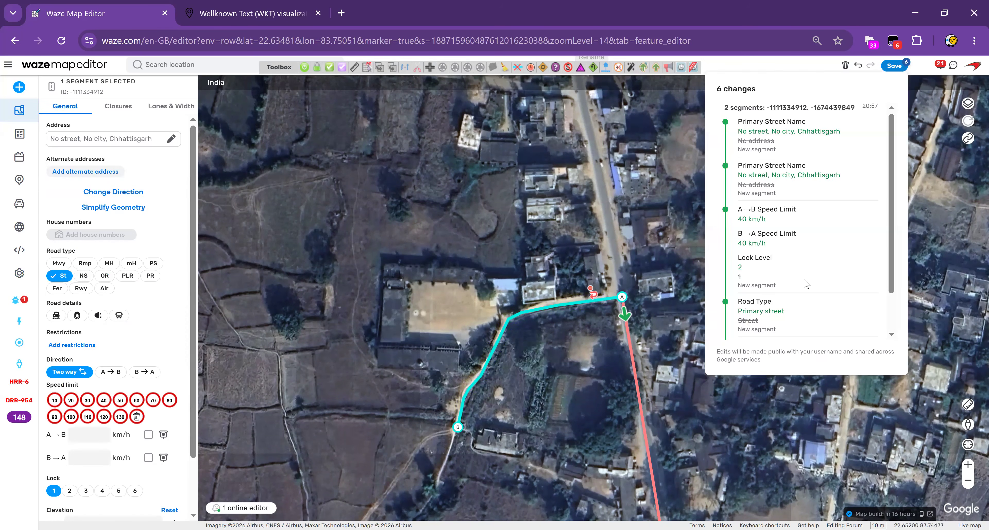
left_click(903, 69)
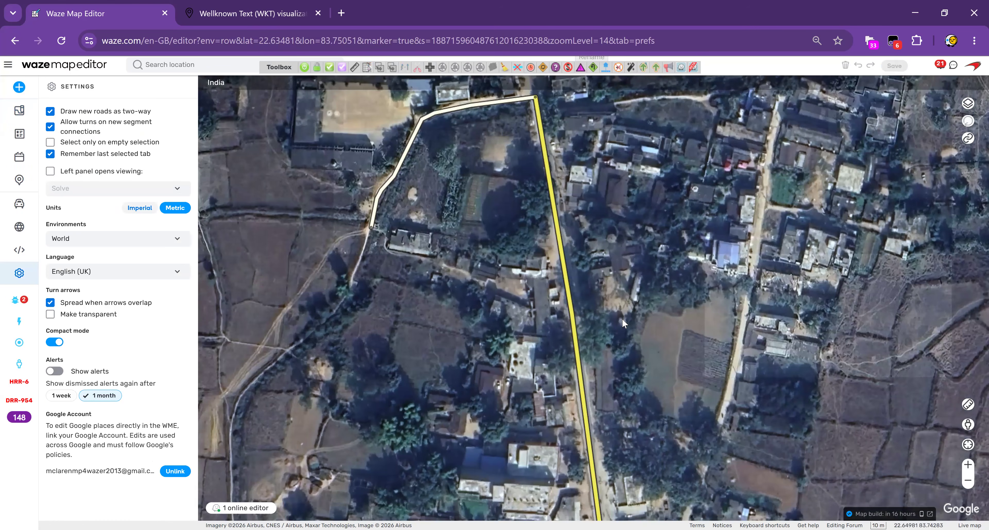
scroll(633, 380, "down", 1)
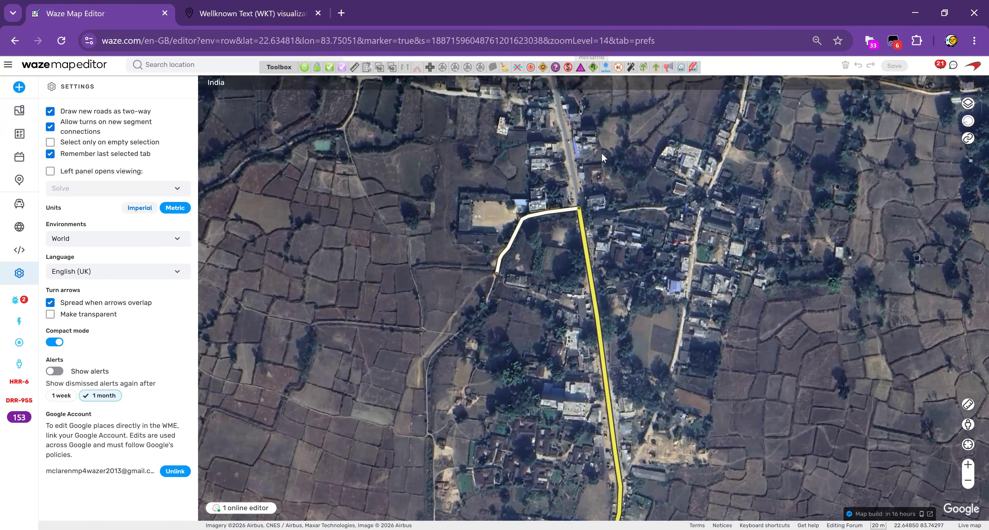
Survey the satellite imagery from the NH-78 junction to the ponds and fields northwest of the new roads for unmapped features.
left_click_drag(633, 441, 620, 259)
left_click_drag(599, 410, 616, 225)
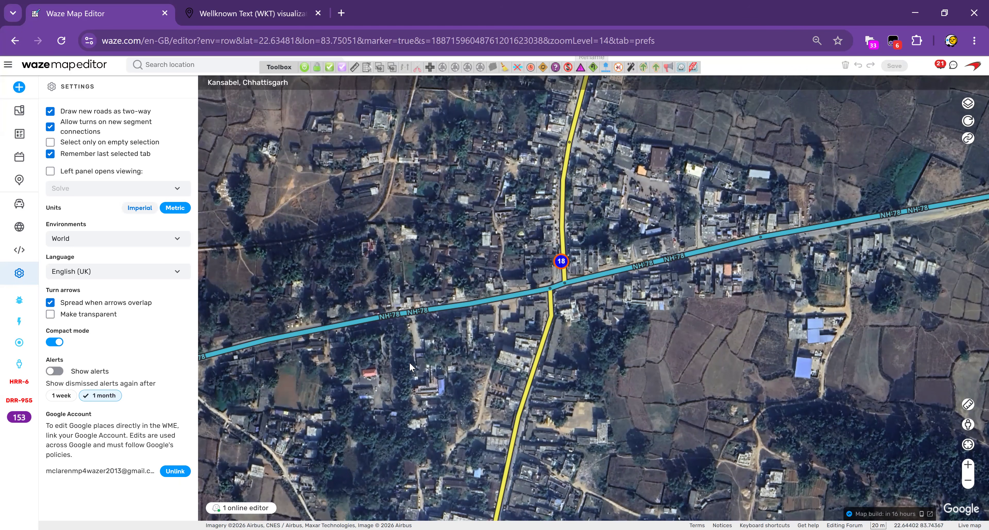
scroll(422, 410, "down", 2)
left_click_drag(338, 130, 427, 195)
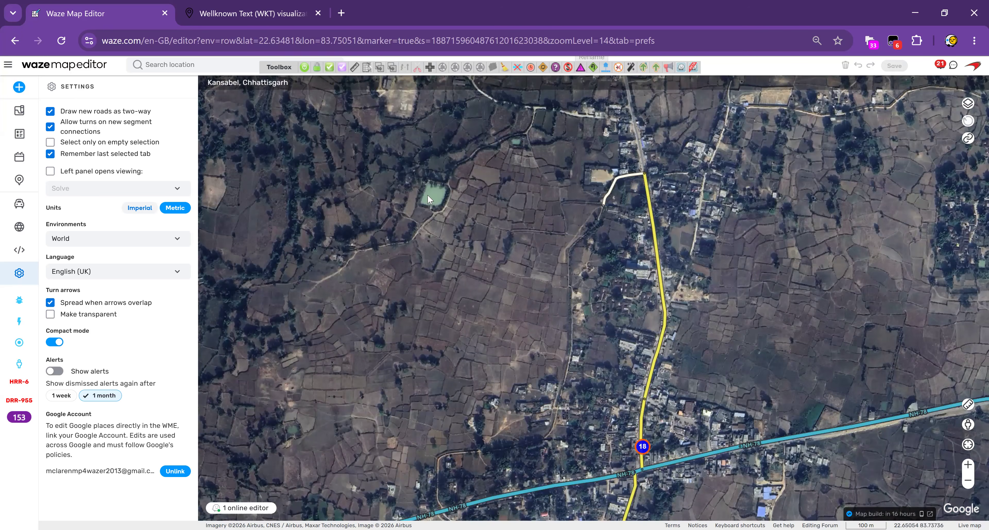
scroll(427, 194, "up", 3)
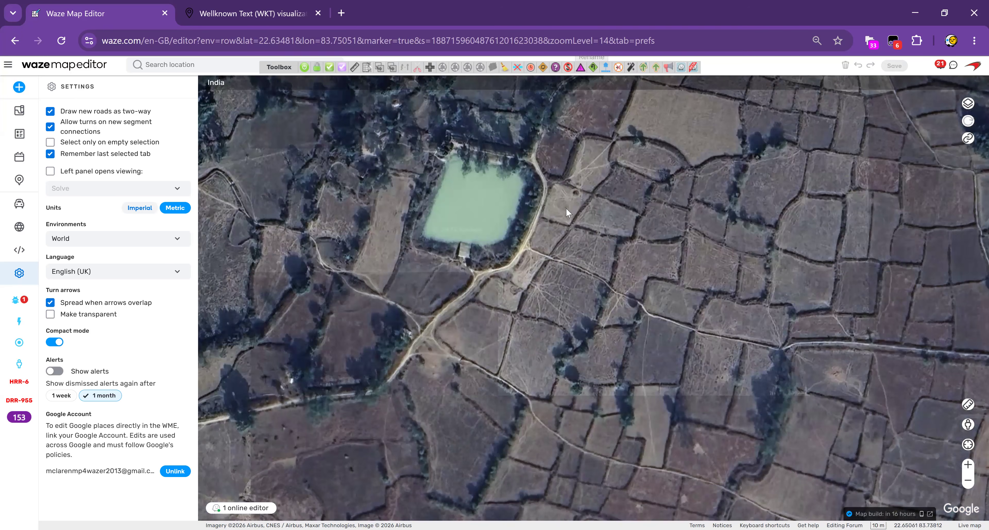
left_click_drag(557, 191, 480, 432)
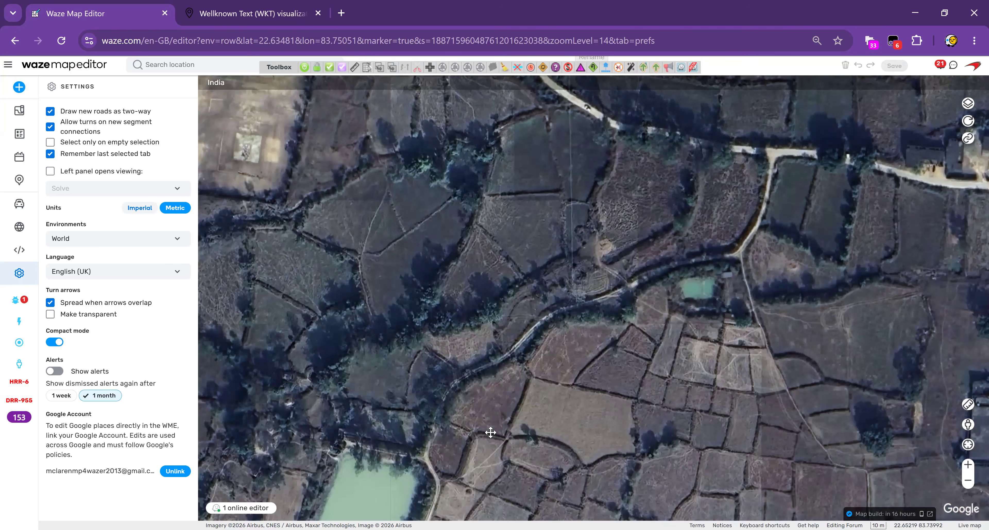
left_click_drag(720, 253, 750, 199)
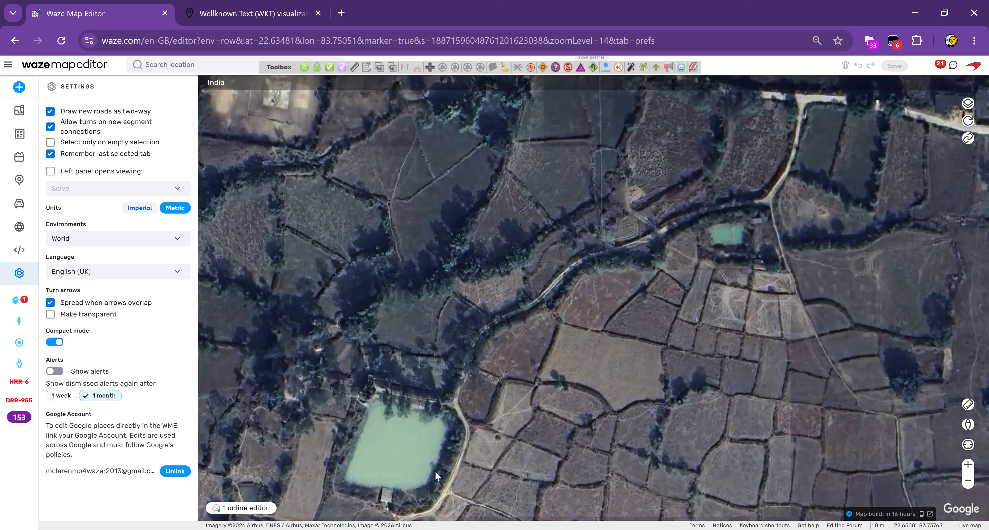
Outline the large pond west of the new roads as a six-cornered Sea / Lake / Pool area place and save it.
left_click_drag(505, 449, 680, 360)
scroll(583, 273, "up", 1)
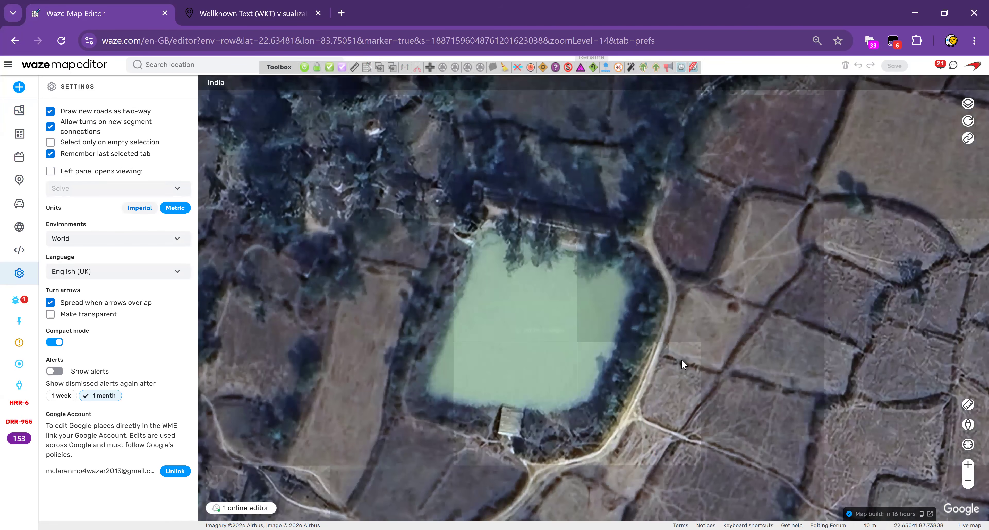
left_click(492, 433)
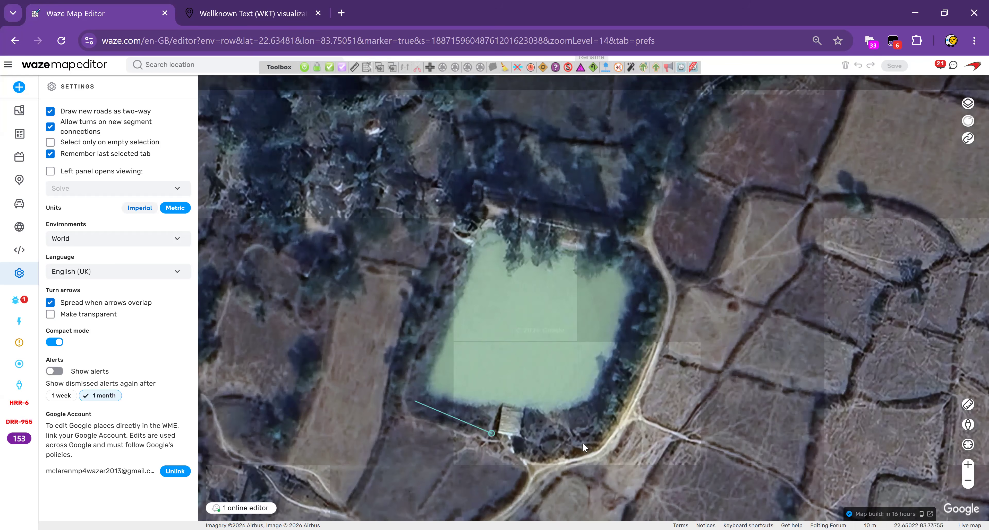
left_click(587, 425)
left_click(655, 282)
left_click(613, 242)
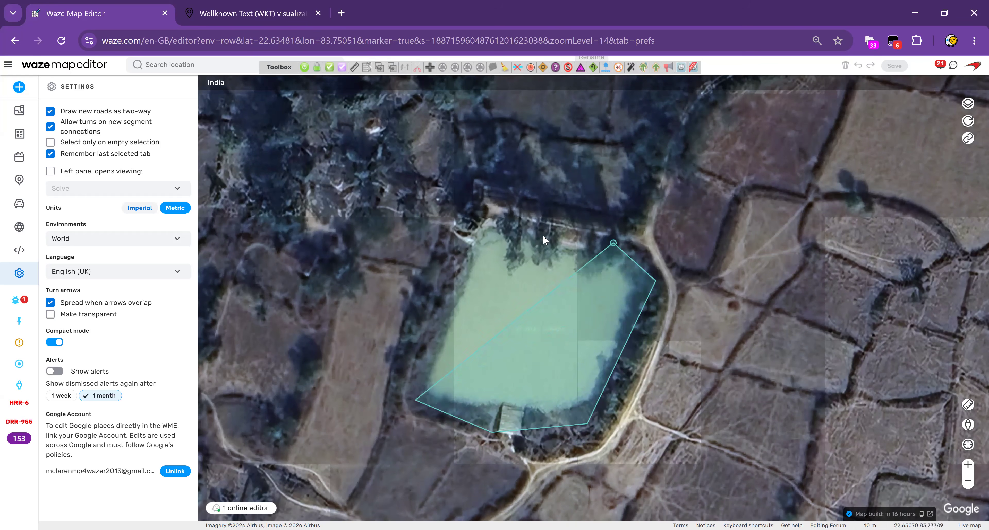
double_click(481, 221)
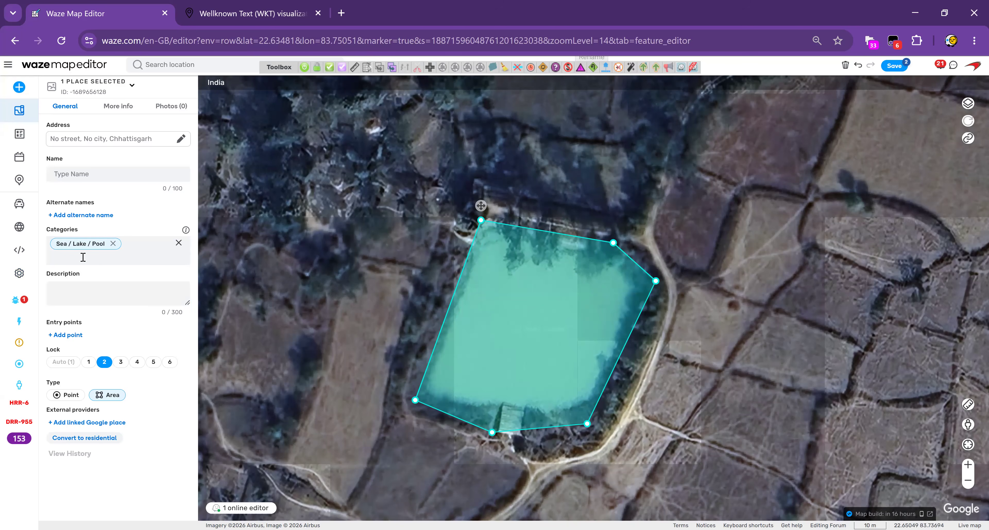
left_click(894, 65)
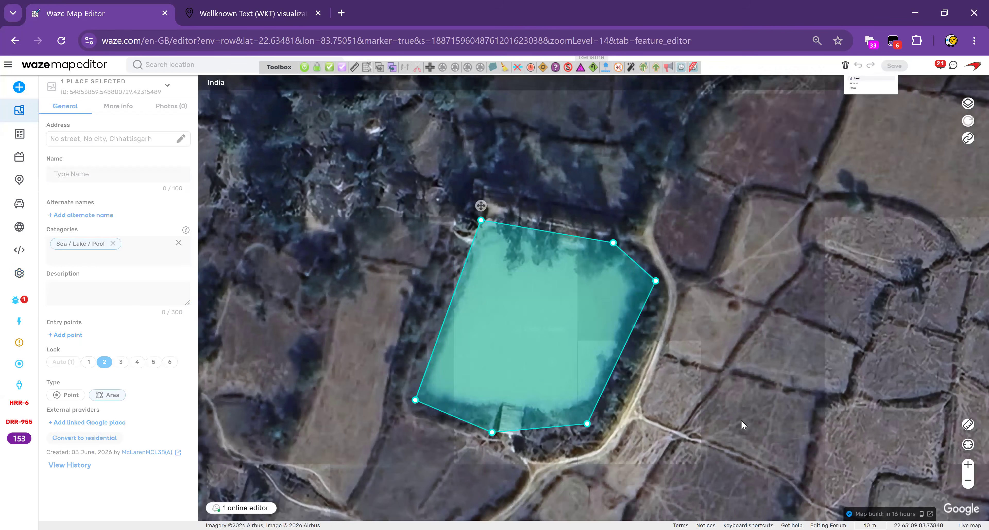
Outline the small pond beside the track junction to the northeast as a four-cornered Sea / Lake / Pool area and save it.
scroll(810, 377, "down", 1)
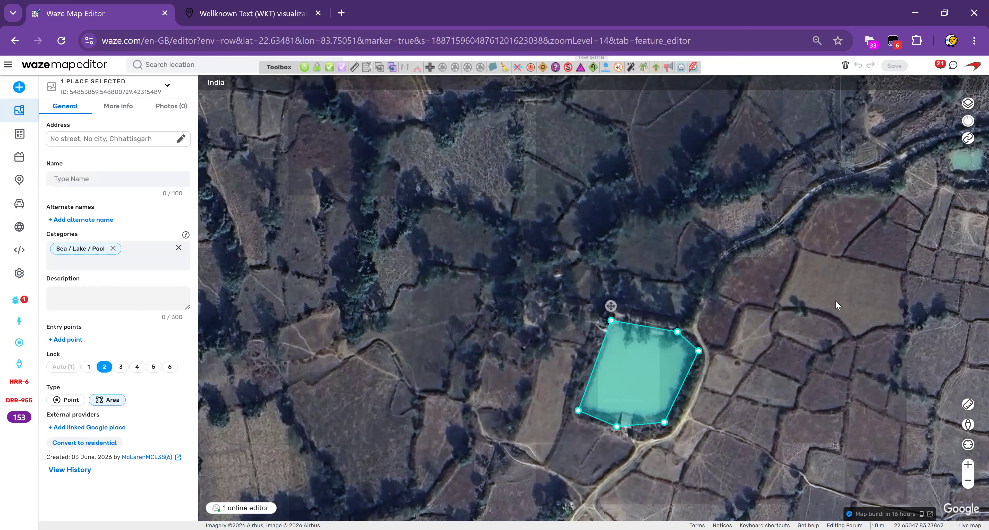
left_click_drag(948, 192, 644, 307)
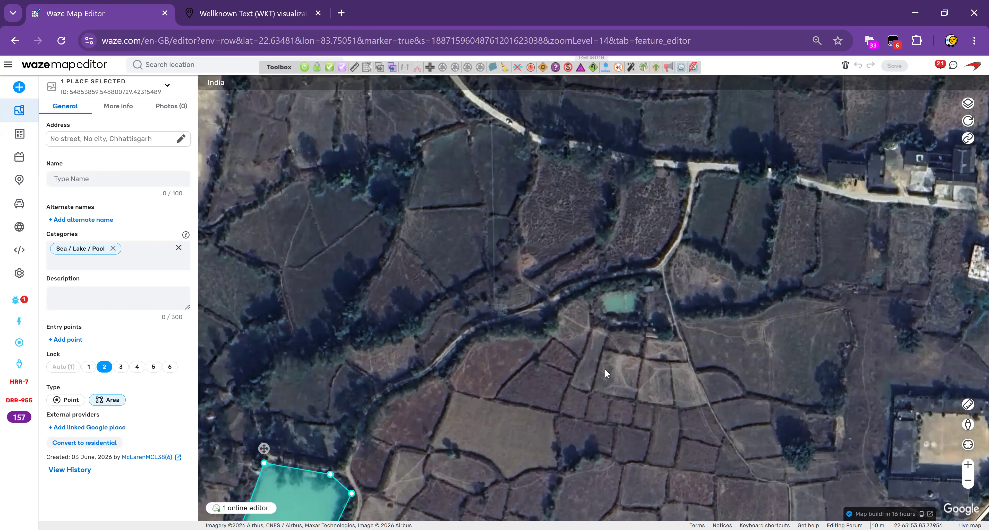
scroll(604, 373, "up", 1)
left_click(558, 279)
left_click(577, 327)
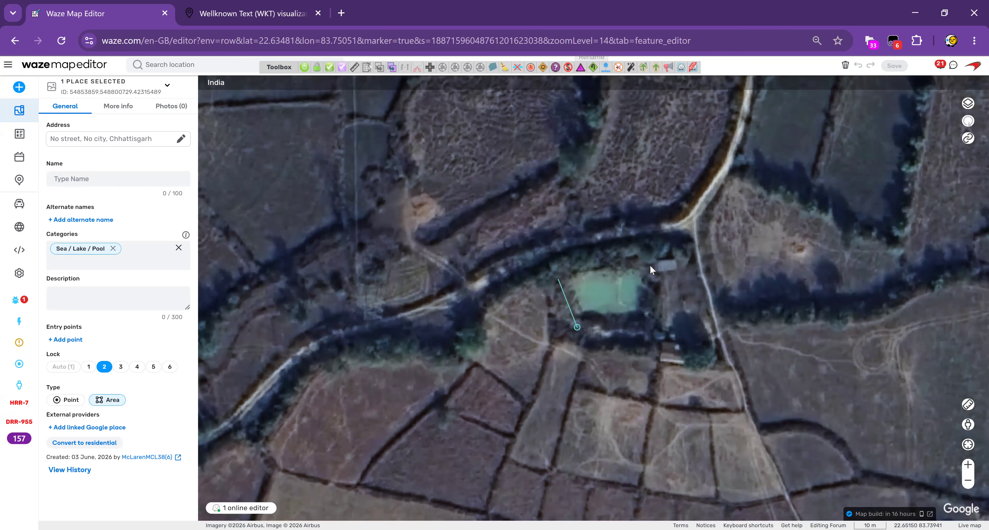
left_click(649, 267)
double_click(652, 327)
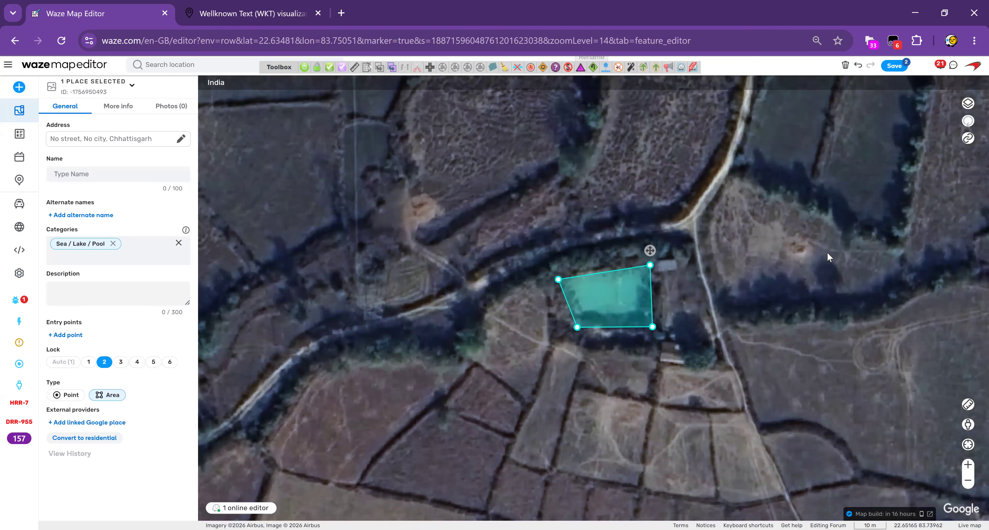
key("ctrl+s")
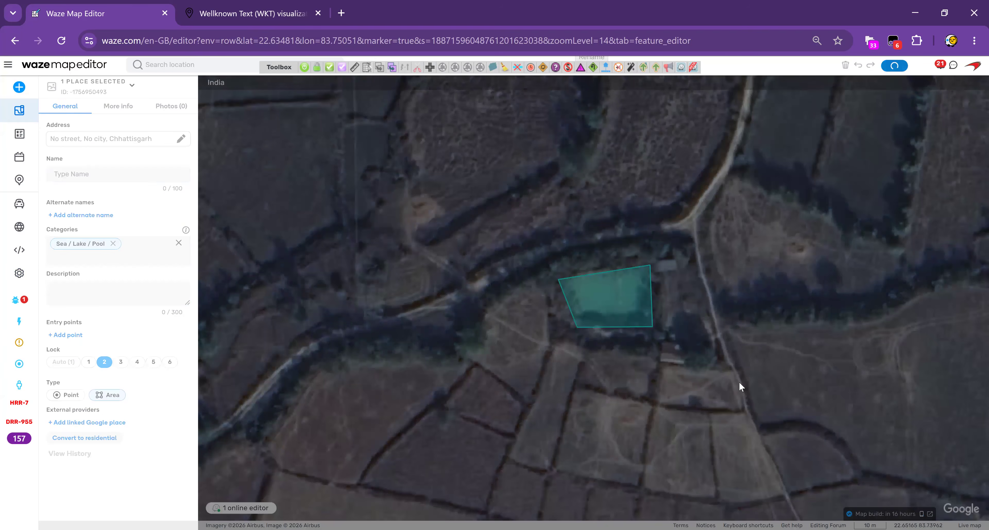
Examine the unmapped villages, roads and ponds north of the new roads, and the existing roads south through Kansabel.
scroll(738, 382, "down", 1)
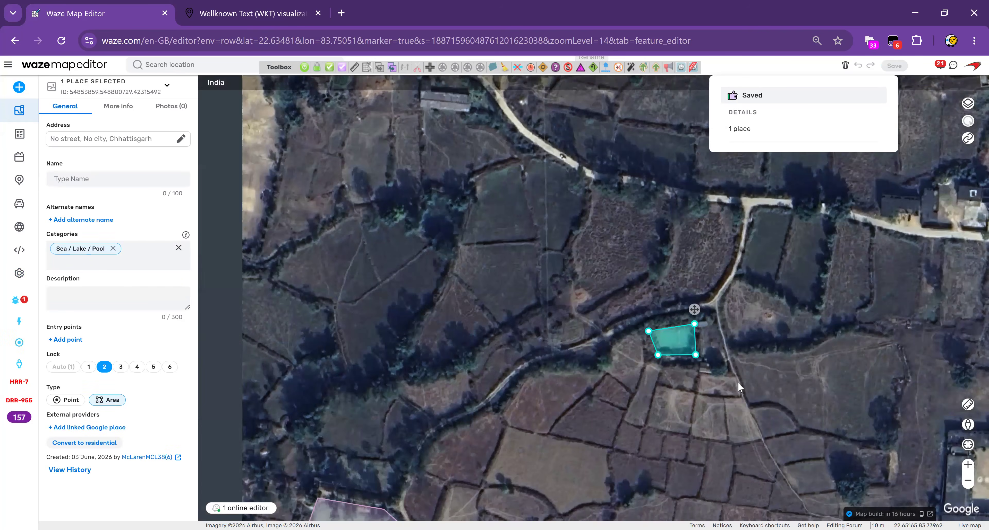
scroll(737, 383, "down", 1)
left_click_drag(731, 459, 669, 514)
scroll(688, 443, "down", 1)
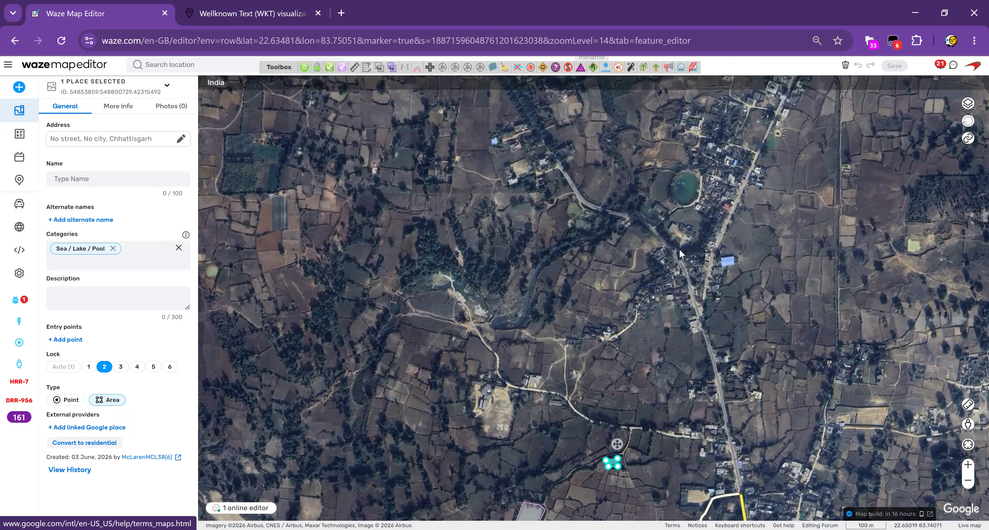
scroll(679, 249, "up", 1)
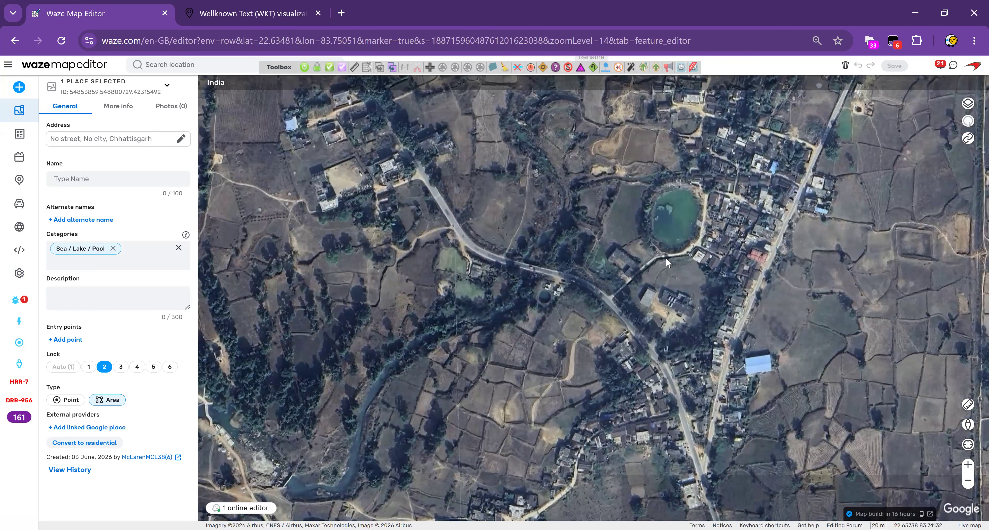
left_click_drag(781, 467, 781, 472)
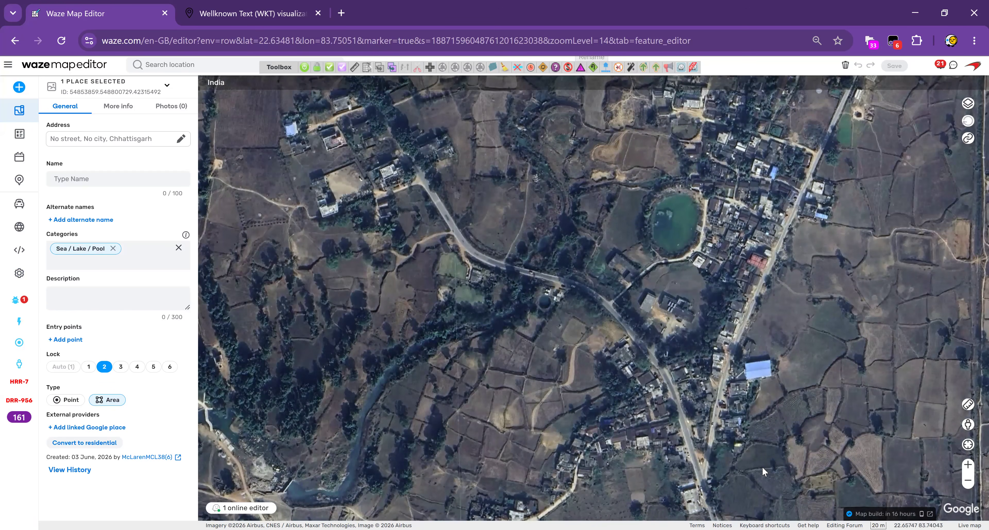
left_click_drag(555, 217, 729, 505)
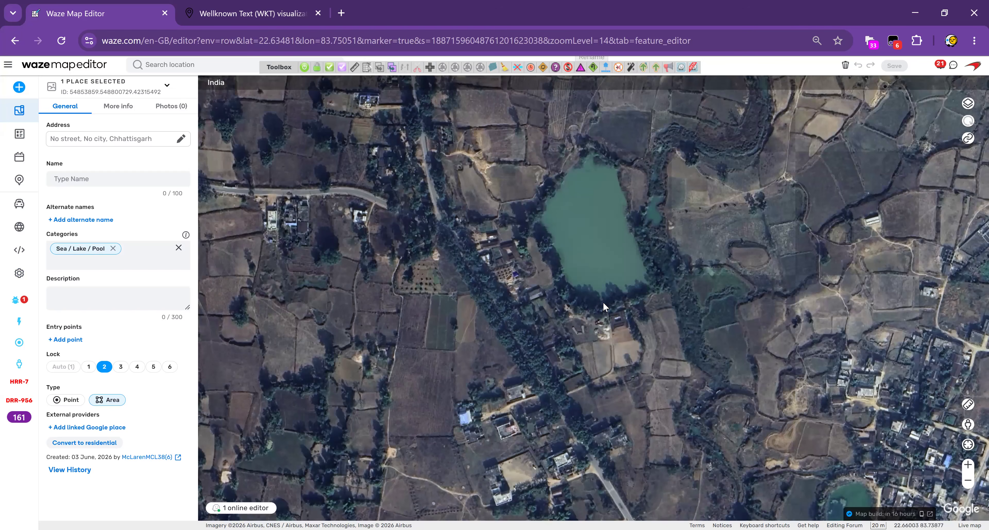
scroll(641, 154, "up", 1)
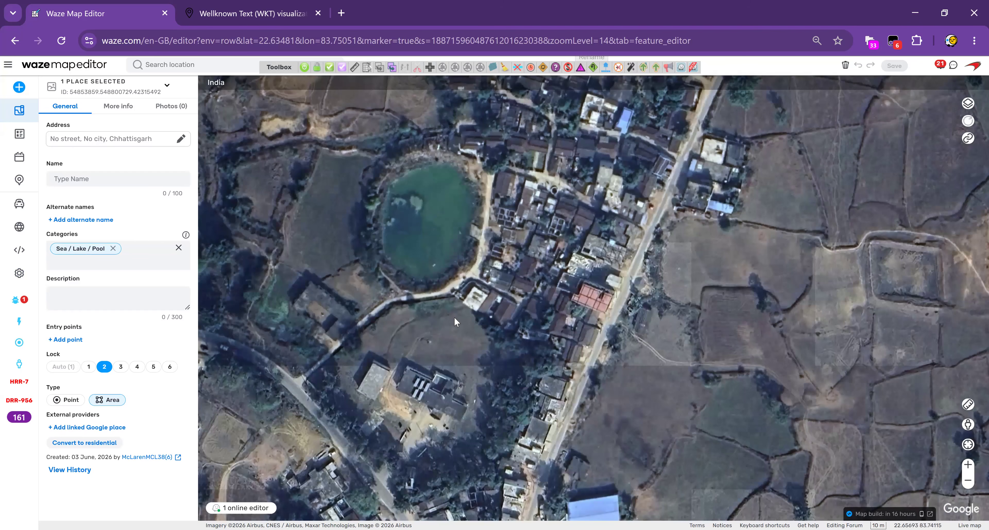
scroll(499, 369, "down", 2)
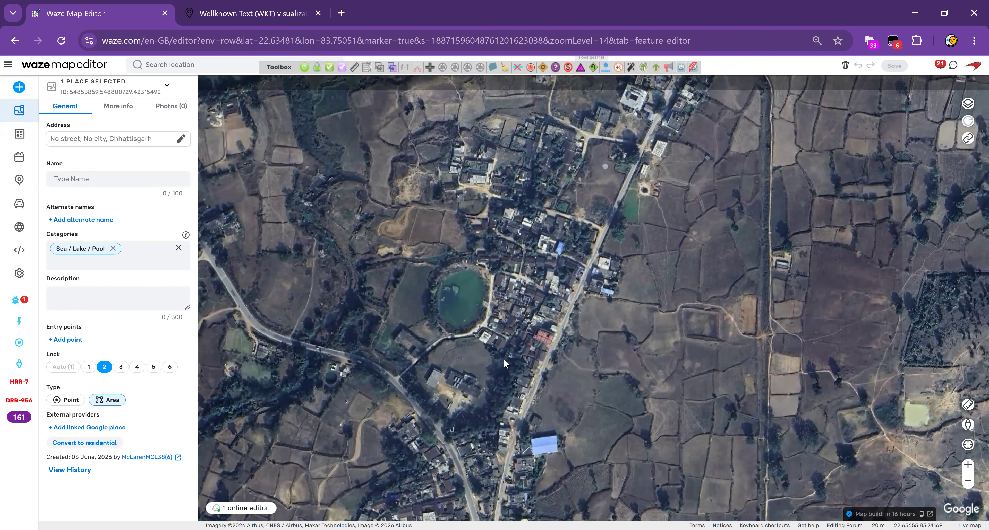
scroll(500, 361, "down", 1)
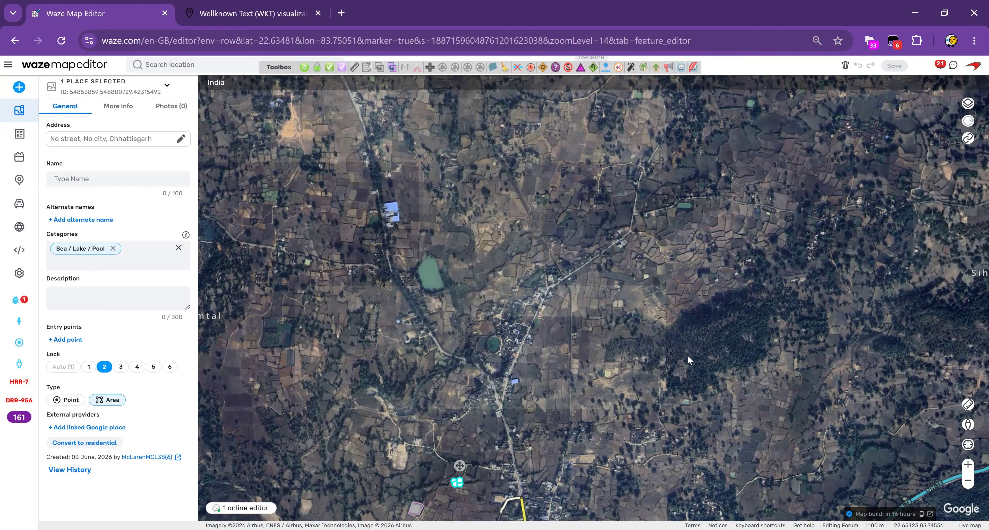
left_click_drag(530, 518, 536, 258)
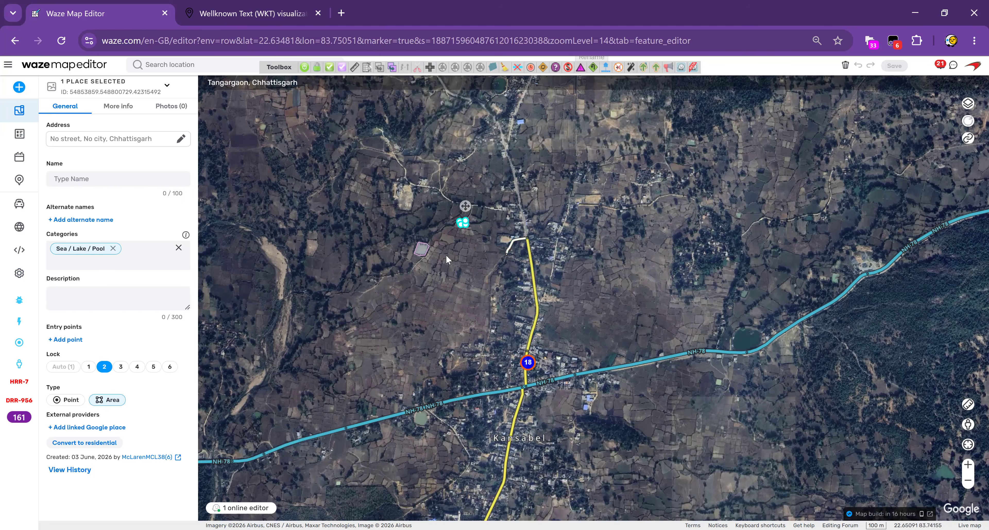
left_click_drag(563, 412, 598, 196)
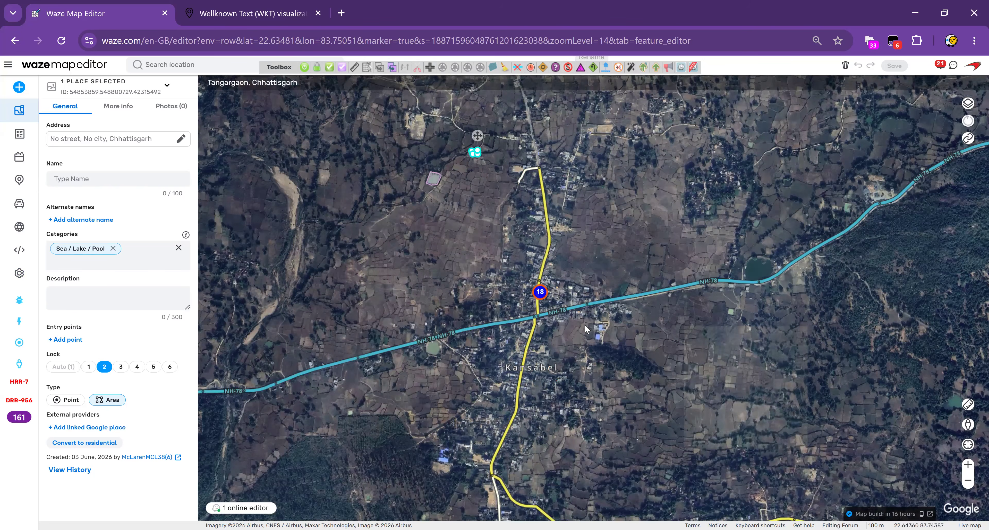
left_click_drag(579, 313, 612, 492)
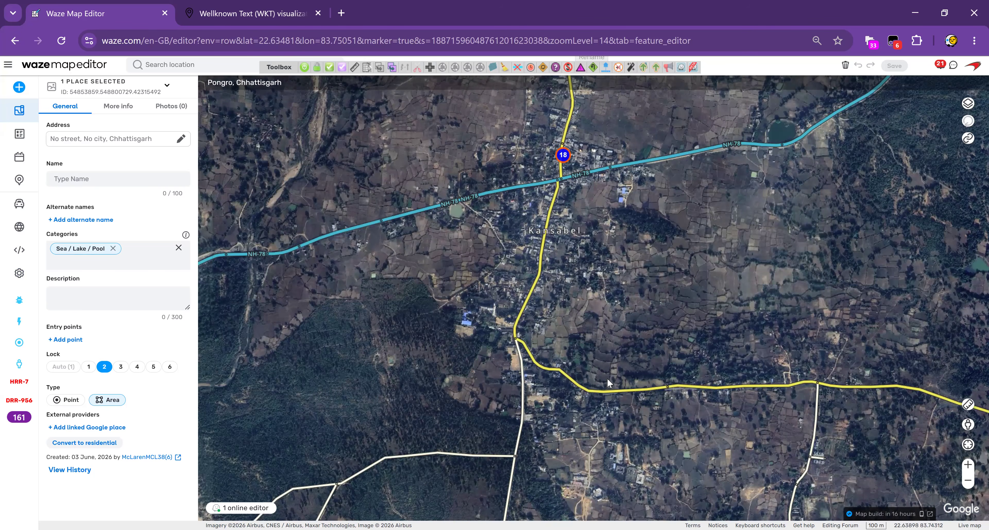
Inspect the main road north of the NH-78 junction in Street View to check for a fuel station, and close the view.
scroll(609, 322, "up", 1)
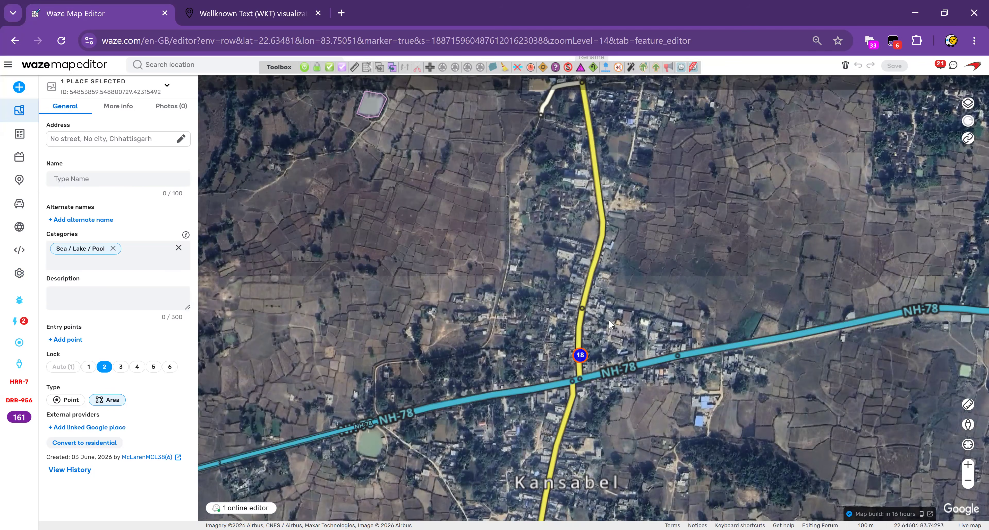
scroll(607, 323, "up", 1)
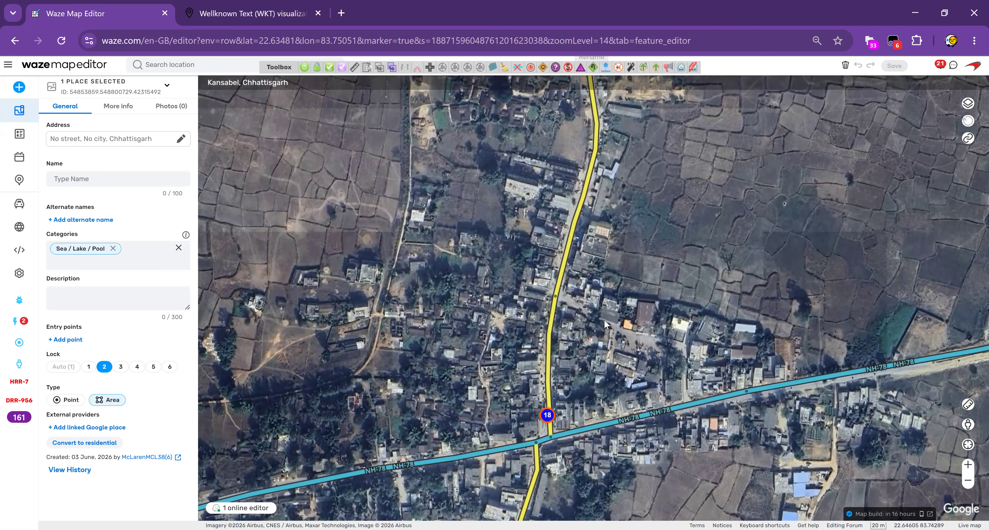
mouse_move(617, 305)
left_mouse_down()
mouse_move(635, 279)
mouse_move(670, 275)
left_mouse_up()
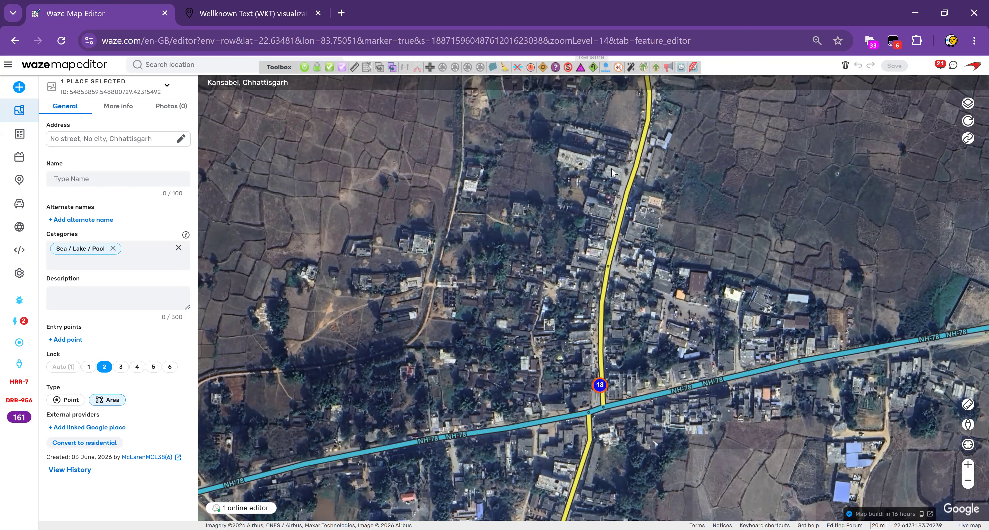
scroll(611, 167, "up", 1)
scroll(611, 167, "up", 1)
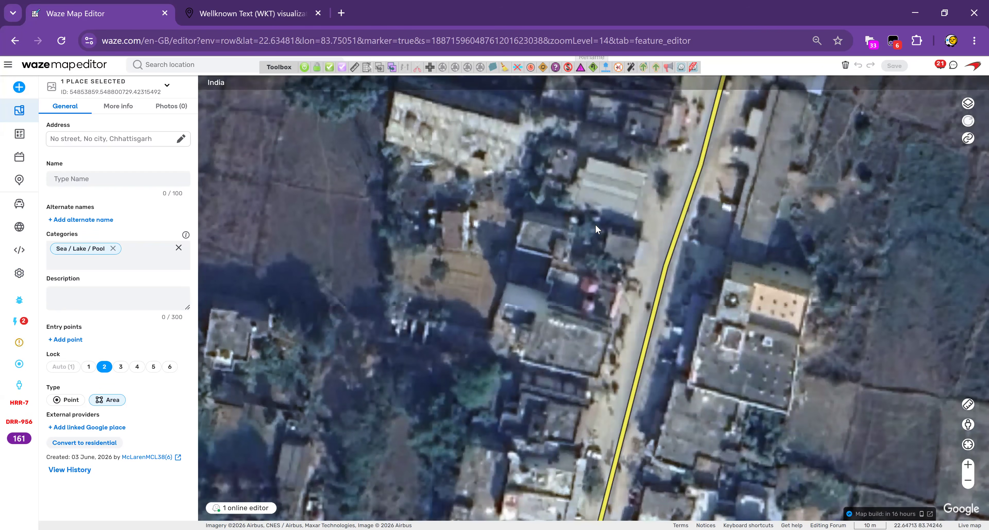
left_click_drag(898, 346, 871, 381)
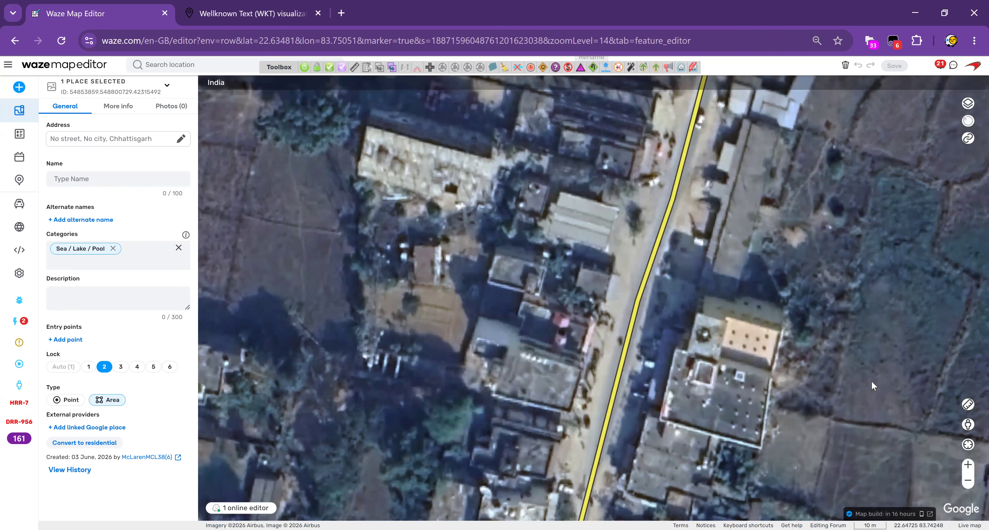
mouse_move(967, 425)
left_mouse_down()
mouse_move(647, 261)
mouse_move(669, 220)
mouse_move(642, 285)
mouse_move(642, 318)
left_mouse_up()
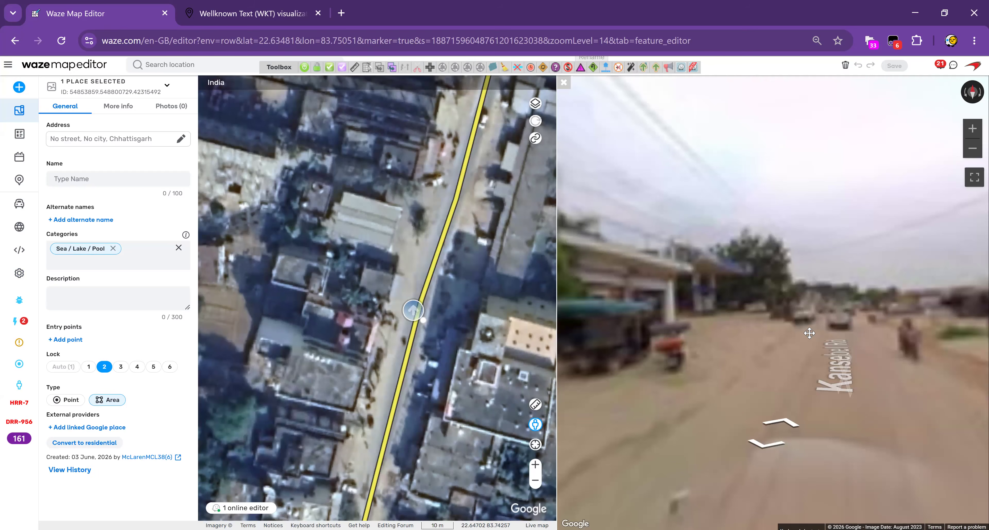
scroll(684, 323, "up", 3)
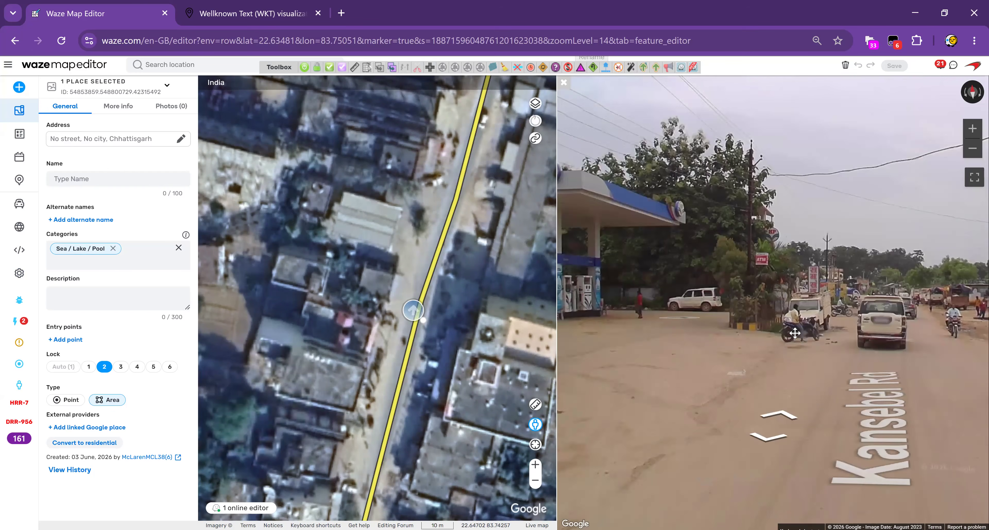
left_click(564, 82)
Draw two connected road segments forming a loop from the main road around the fuel station's canopy and back.
left_click_drag(661, 271, 660, 302)
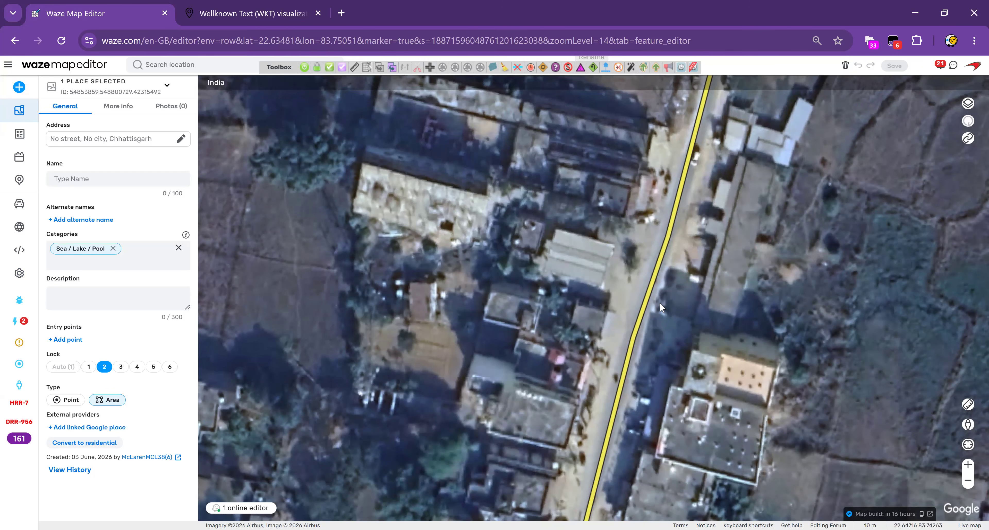
left_click(640, 315)
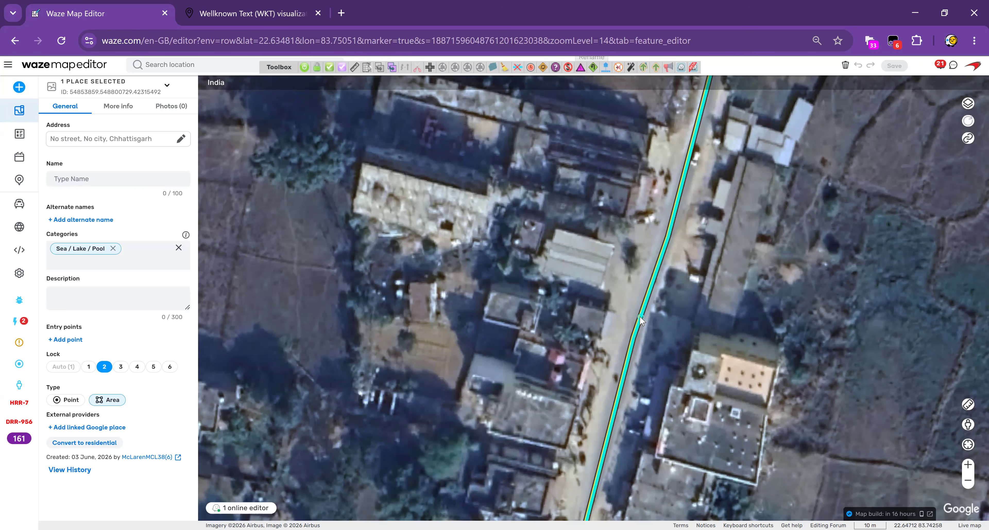
left_click(602, 290)
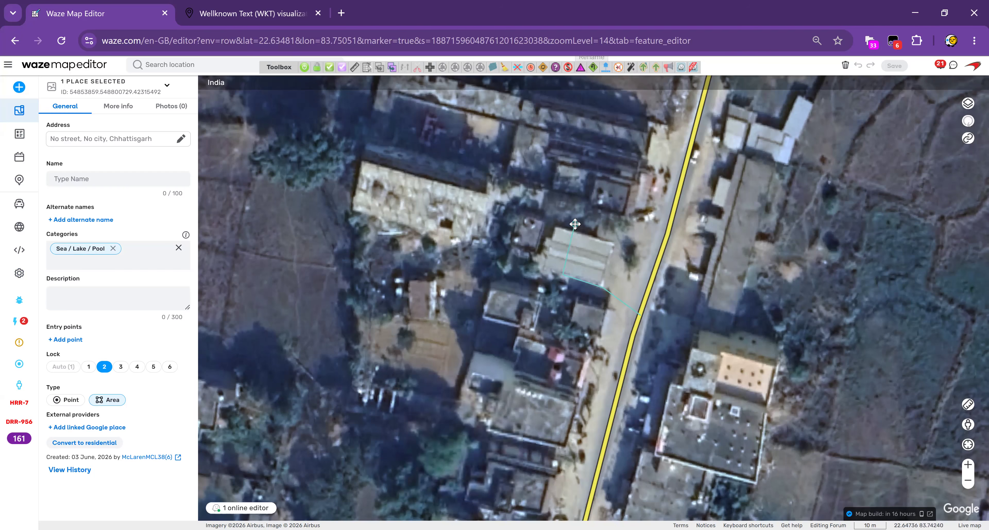
double_click(575, 223)
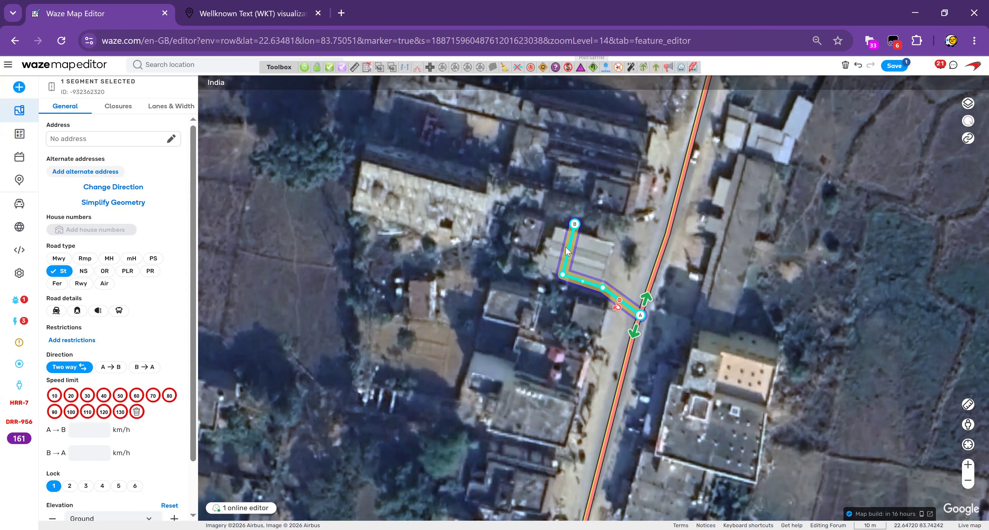
left_click(599, 237)
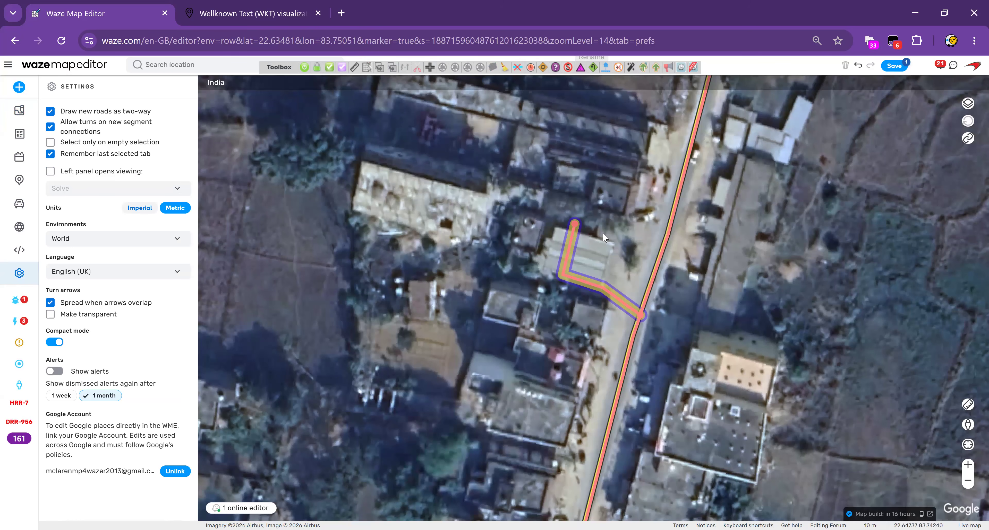
left_click(667, 238)
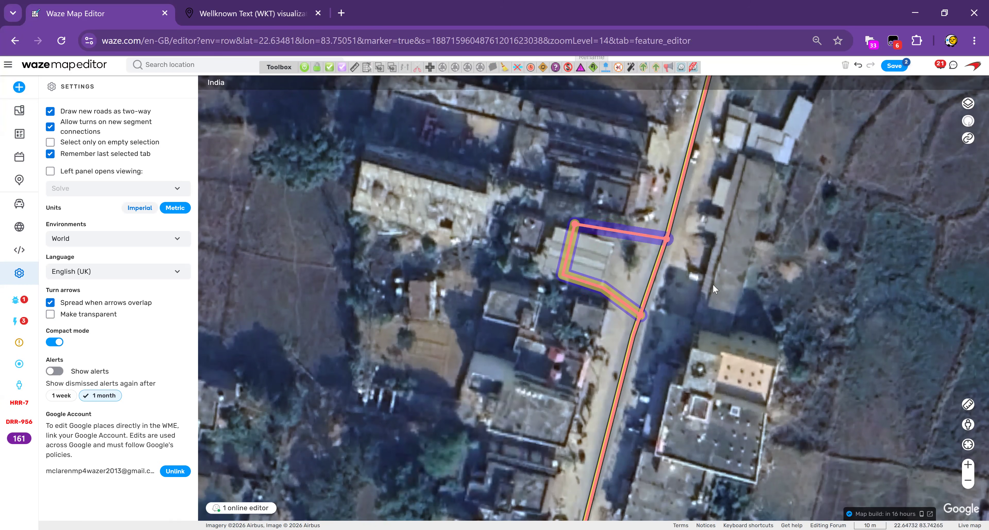
left_click(655, 299)
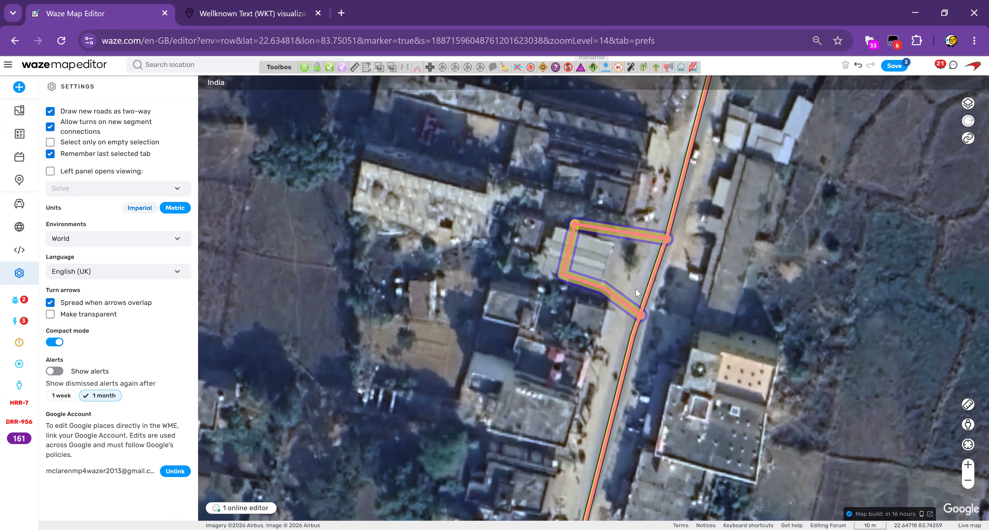
Set both loop segments to one-way A→B parking lot roads with 20 km/h, lock 2 and no street or city, and save.
left_click_drag(564, 217, 597, 239)
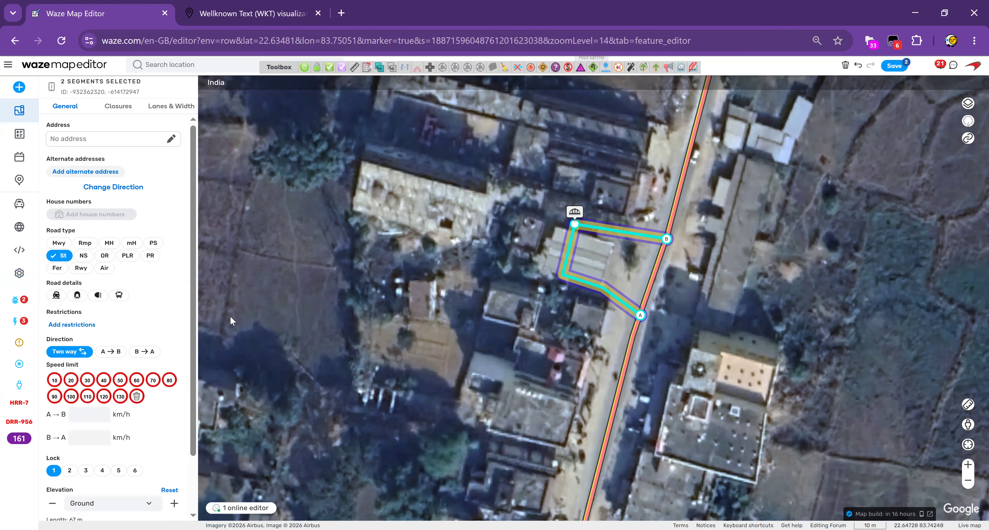
left_click(128, 256)
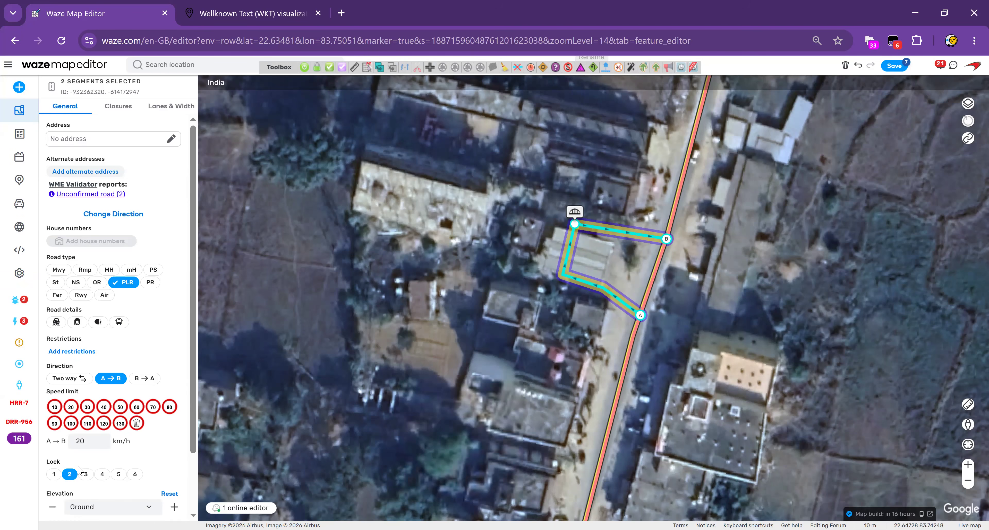
left_click(107, 140)
left_click(161, 318)
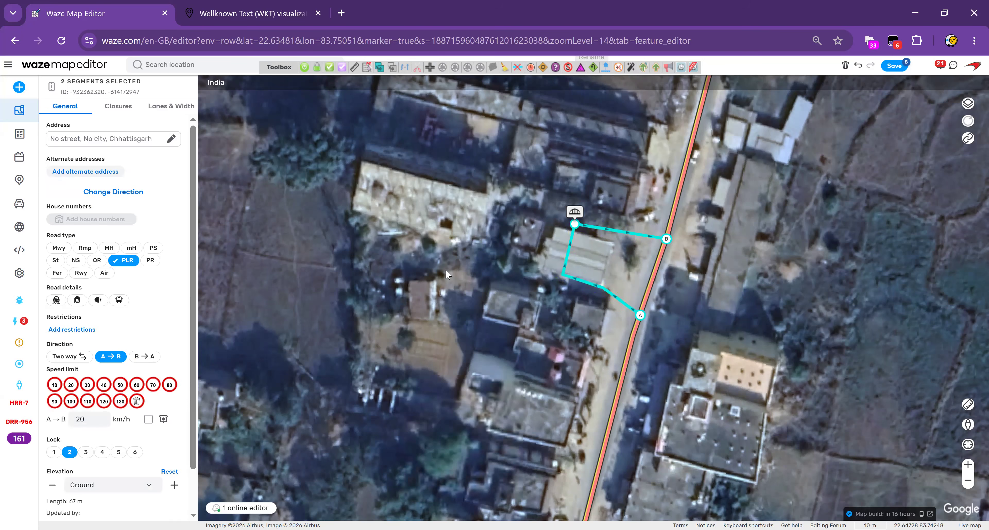
left_click(894, 66)
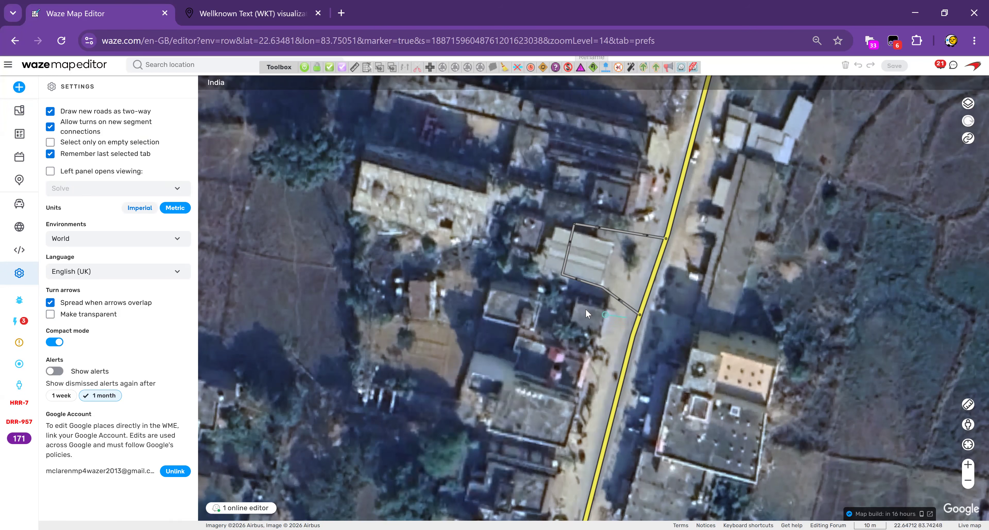
Outline the fuel station around the loop as a four-cornered Petrol station area, set it up as HP with lock 2, and save it.
left_click(520, 294)
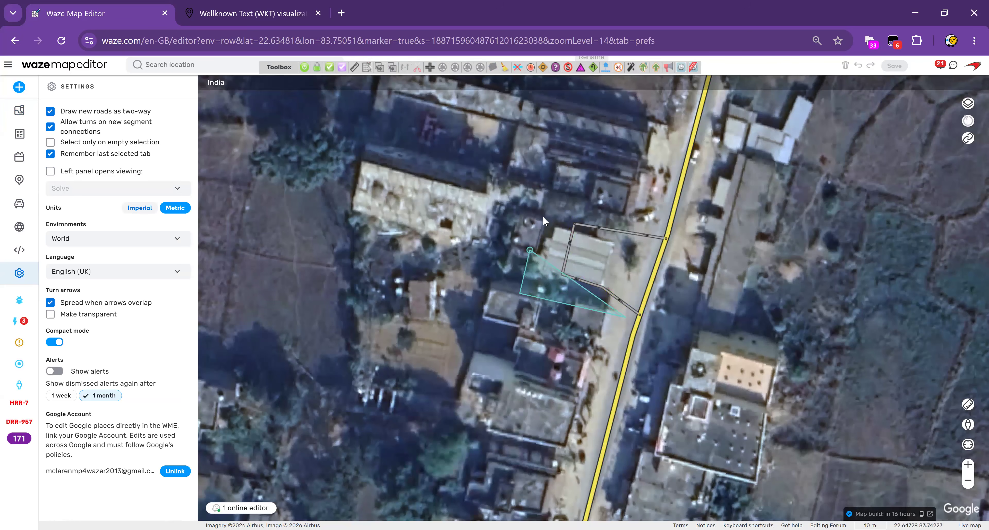
left_click(545, 192)
double_click(649, 221)
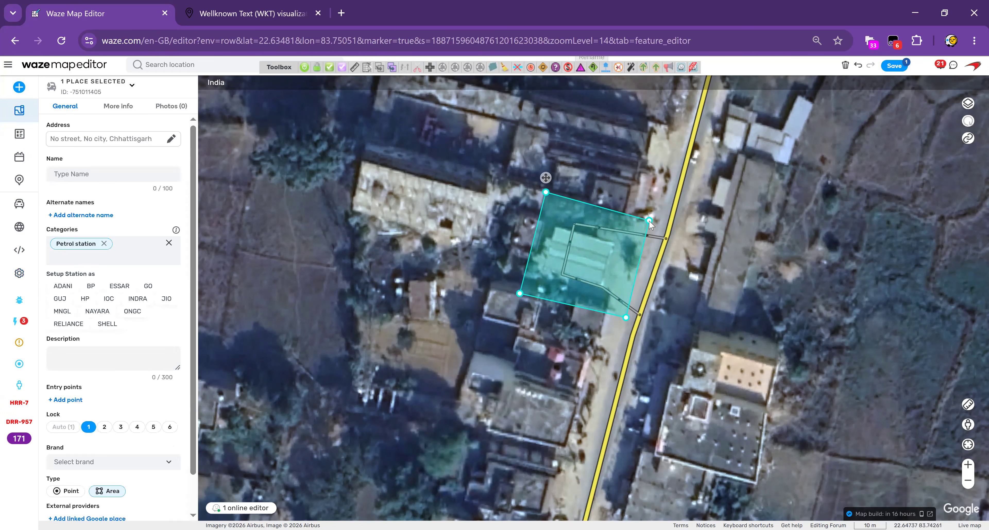
left_click(85, 299)
mouse_move(968, 425)
left_mouse_down()
mouse_move(657, 324)
mouse_move(636, 359)
left_mouse_up()
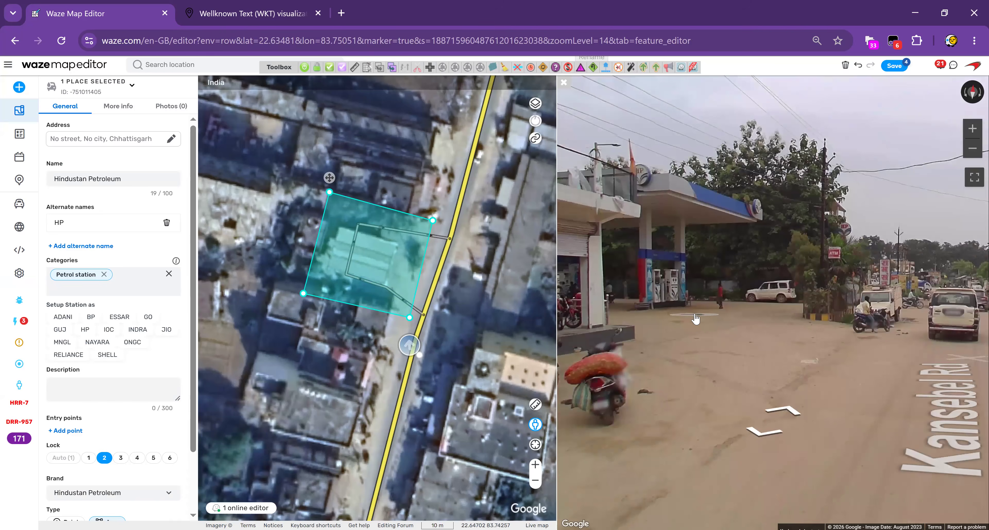
mouse_move(894, 69)
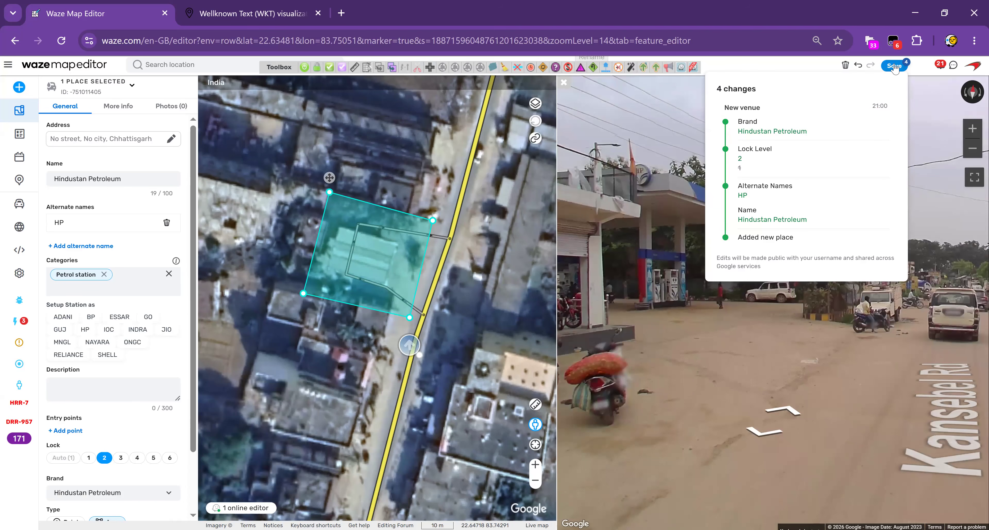
left_click(894, 68)
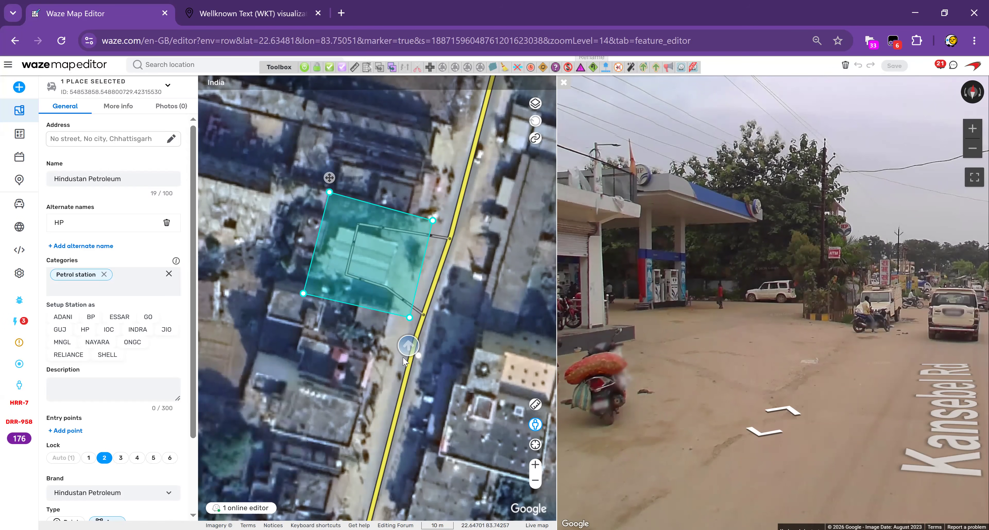
Rename the petrol station to Petrol Pump and add an entry point at the loop's southwest corner.
triple_click(147, 183)
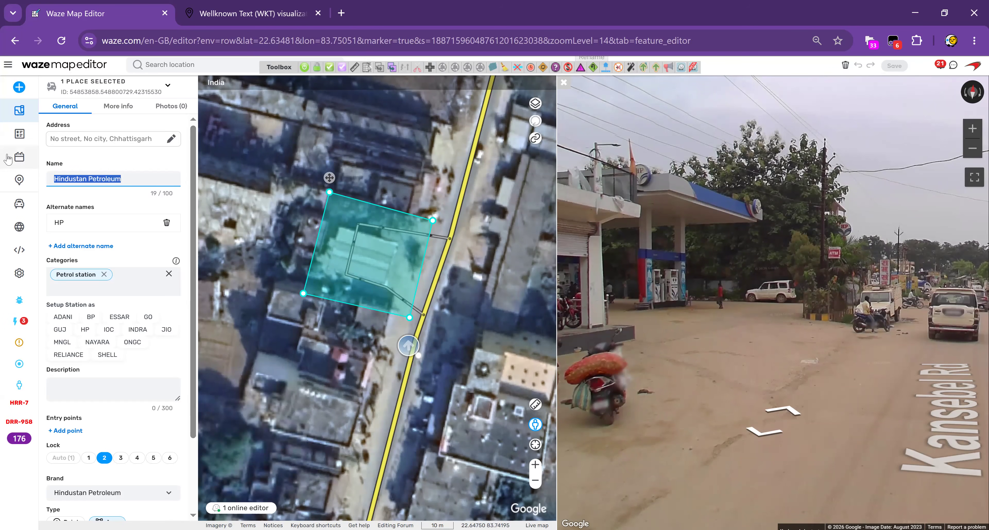
type("Petrol Pump")
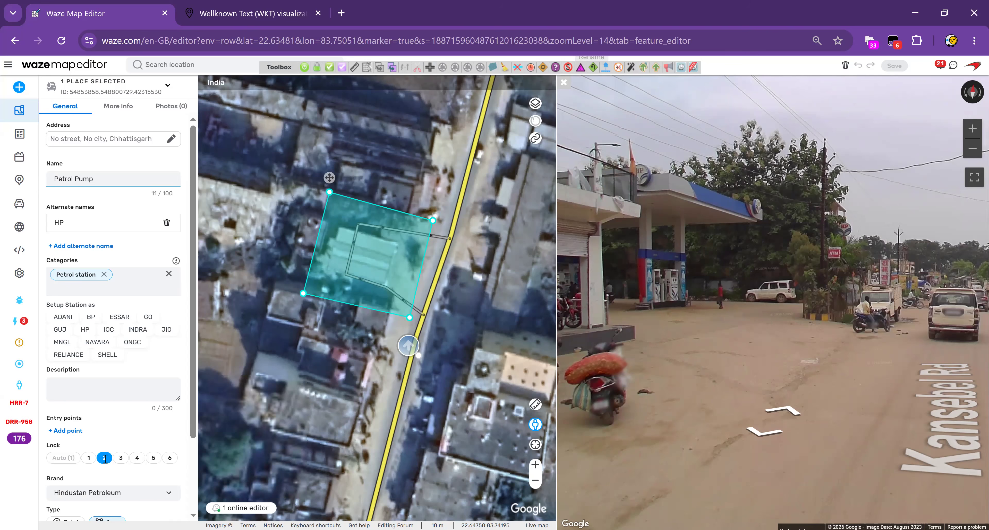
left_click(71, 431)
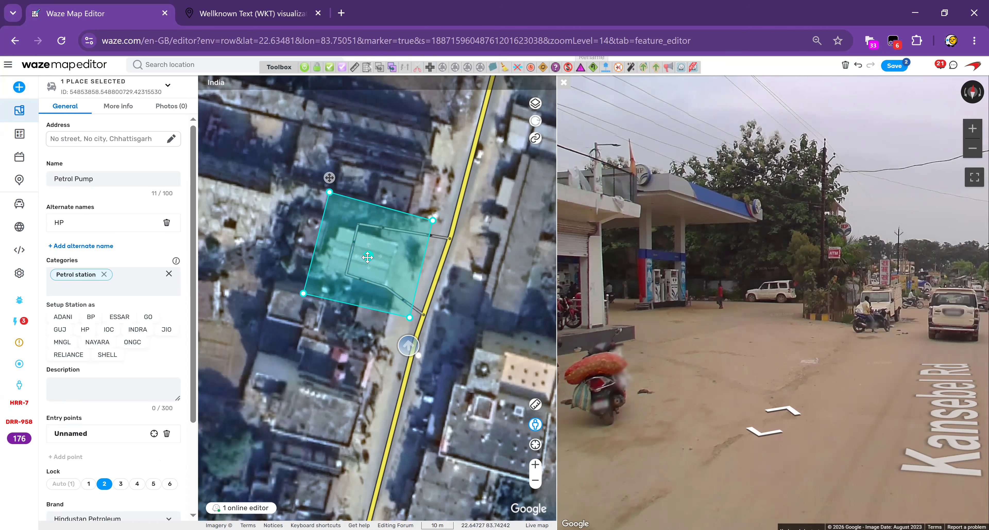
left_click(349, 276)
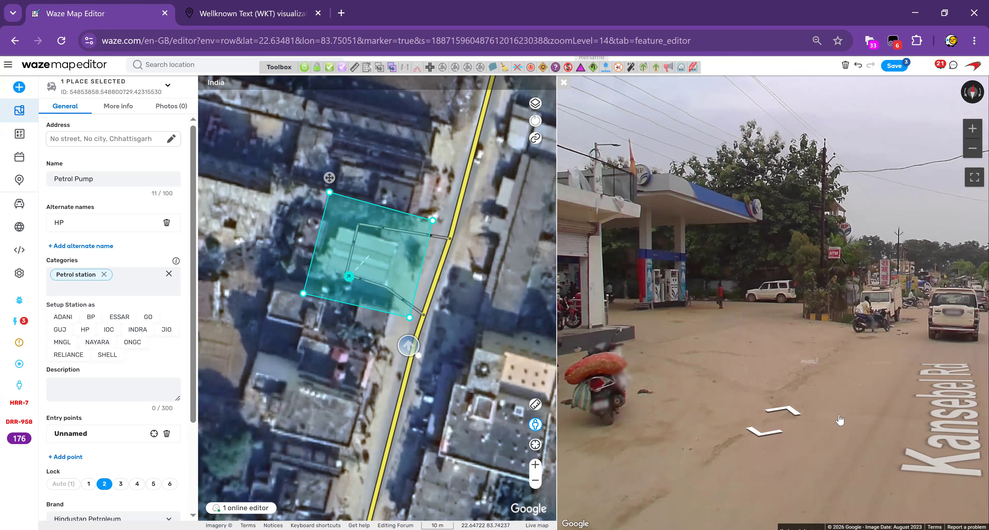
Check the station's forecourt in Street View, and save the place's changes.
left_click(807, 415)
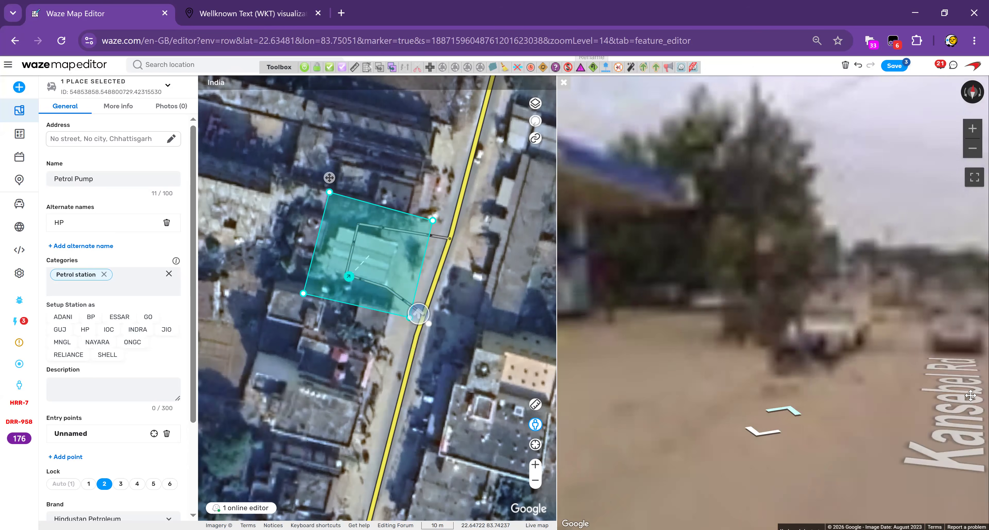
left_click(816, 417)
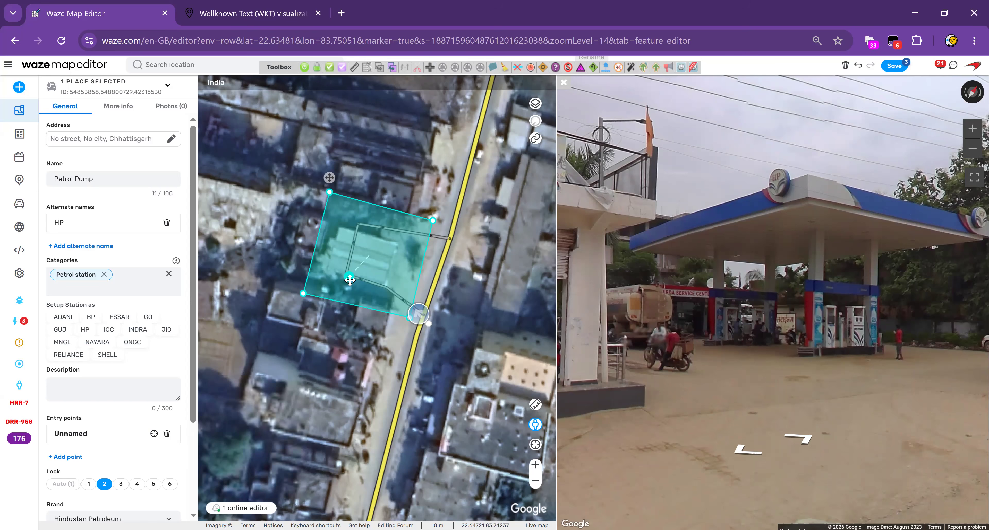
left_click(892, 69)
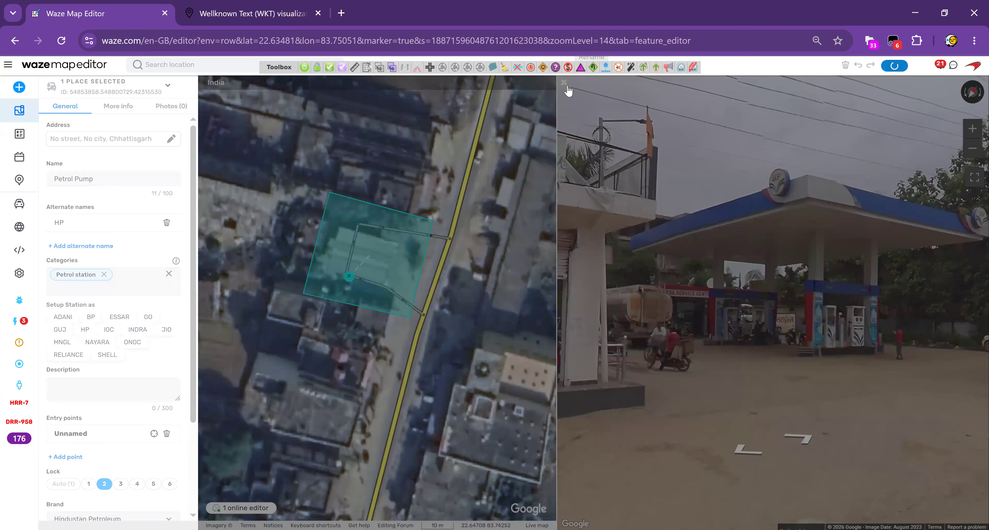
left_click(563, 83)
key("Escape")
Examine the main road from the petrol station south to the NH-78 junction in Kansabel.
left_click(968, 481)
left_click(968, 481)
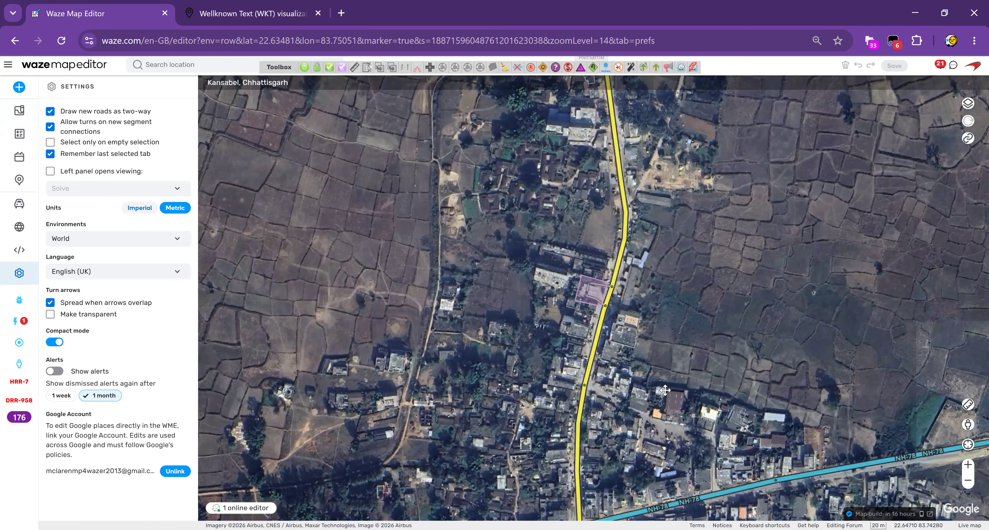
left_click_drag(669, 377, 609, 288)
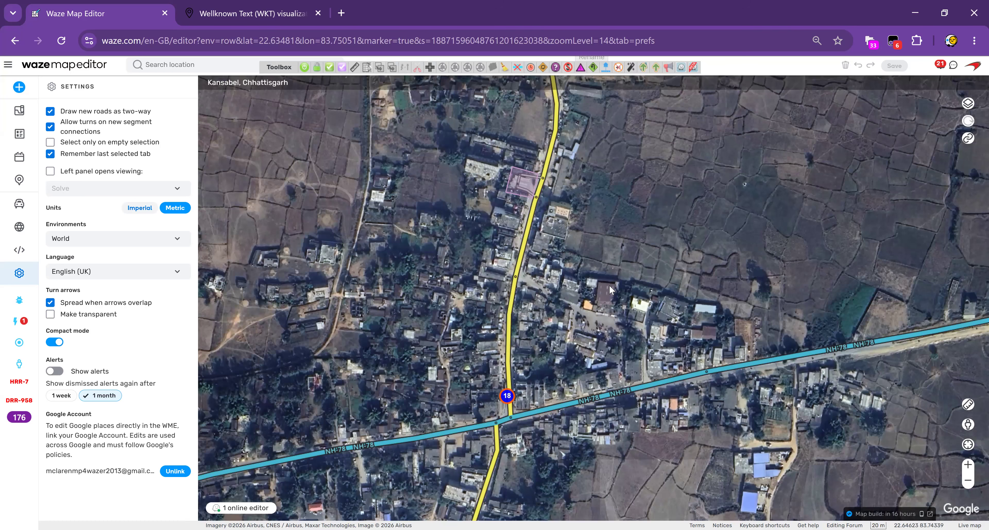